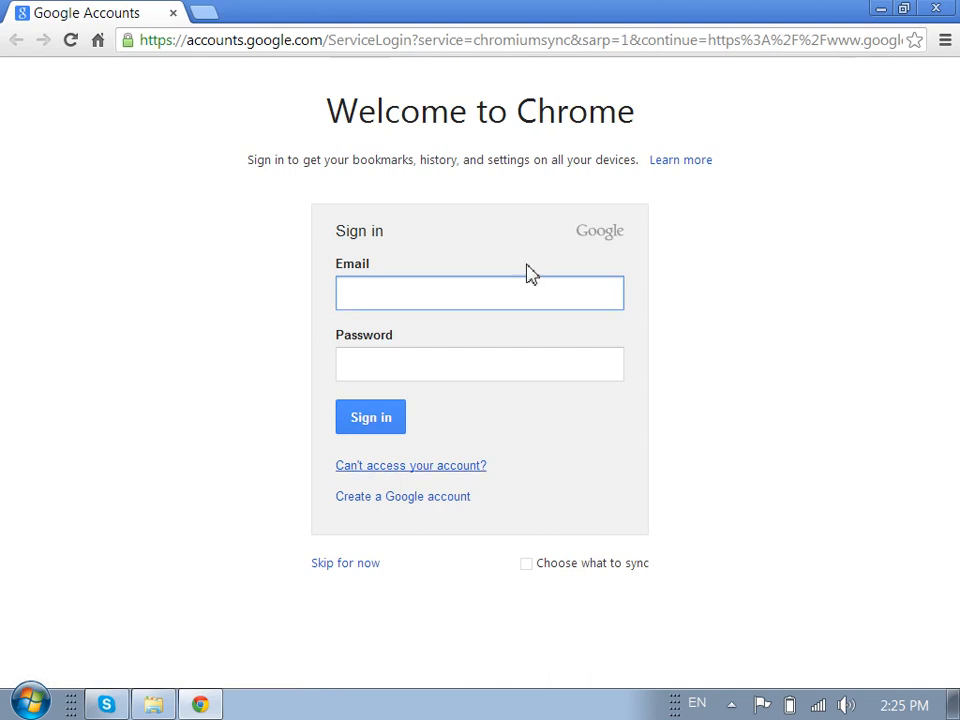
- Open Chrome's list of downloads and run the downloaded wrar500.exe installer
click(944, 40)
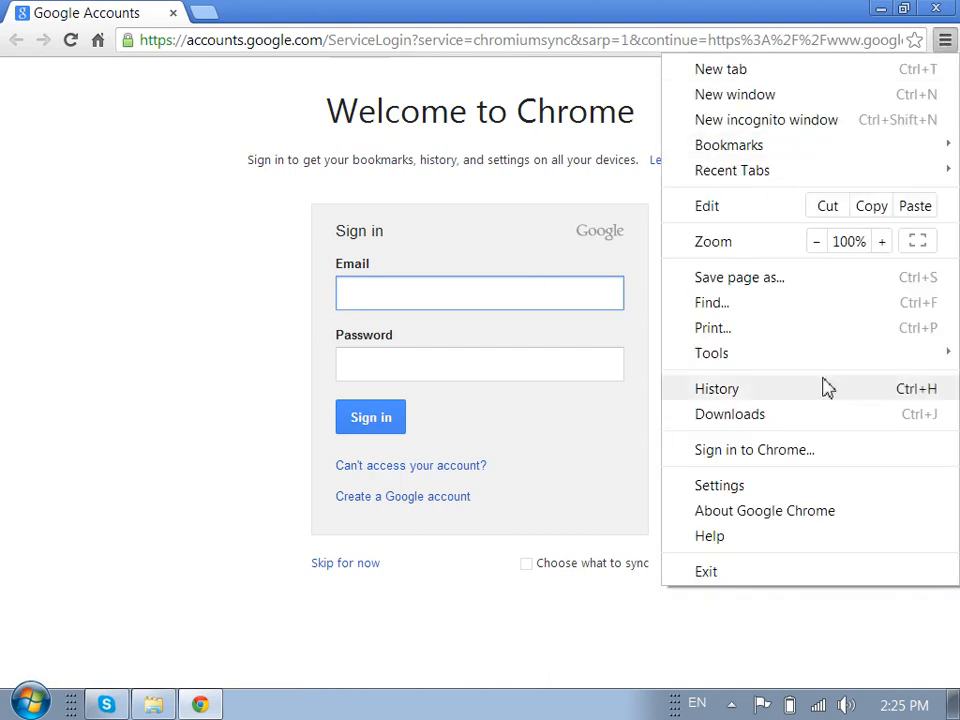
click(768, 416)
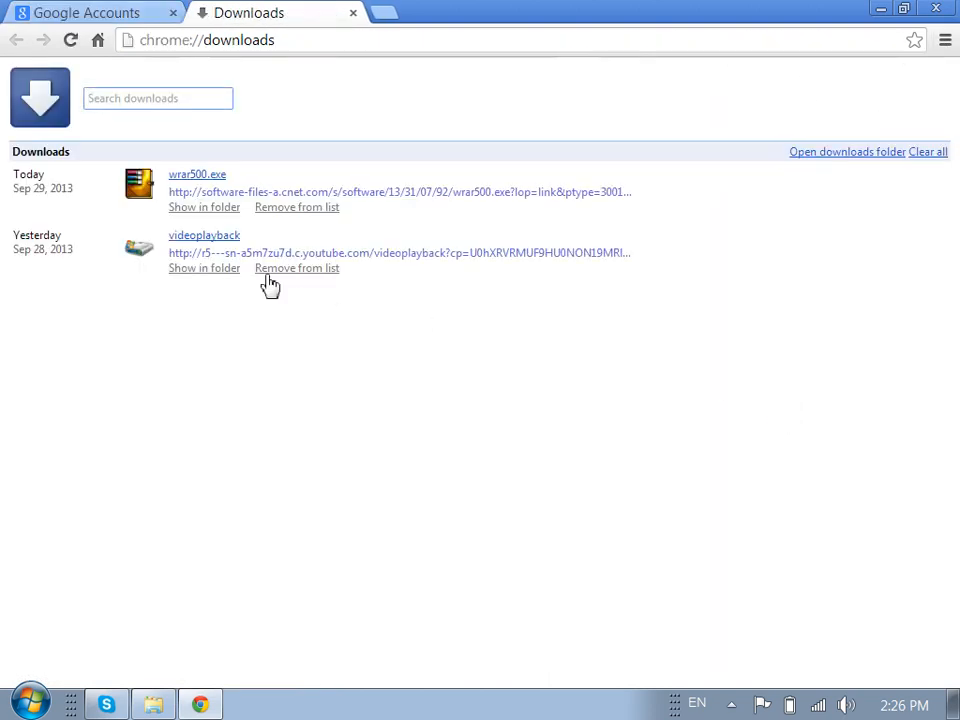
click(200, 177)
click(536, 375)
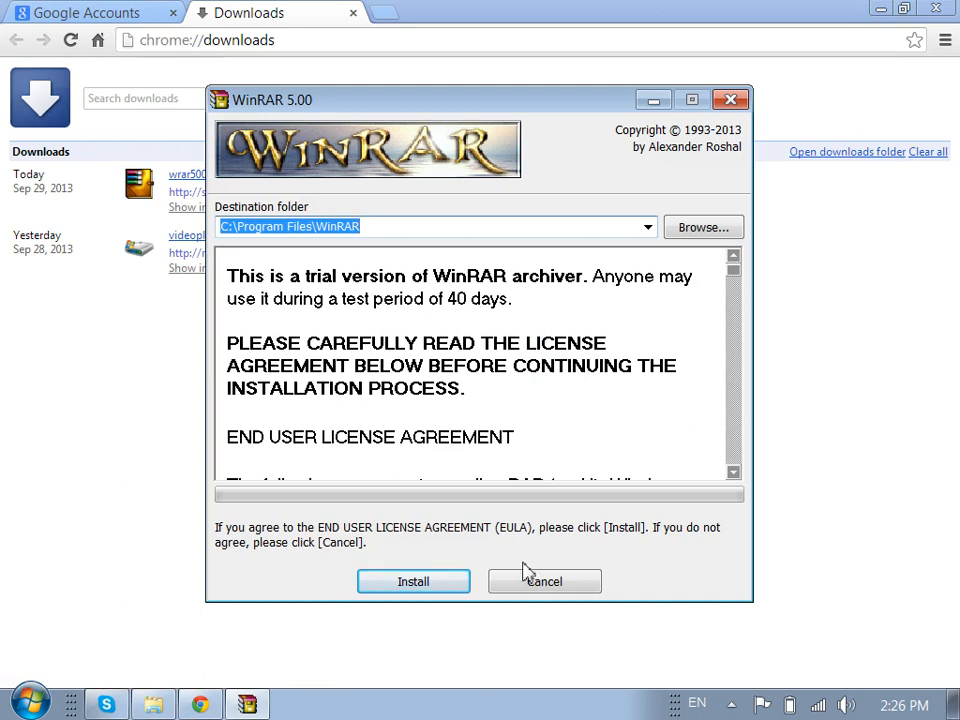
- Install WinRAR 5.00 to C:\Program Files\WinRAR with the default file associations and finish the setup
click(443, 583)
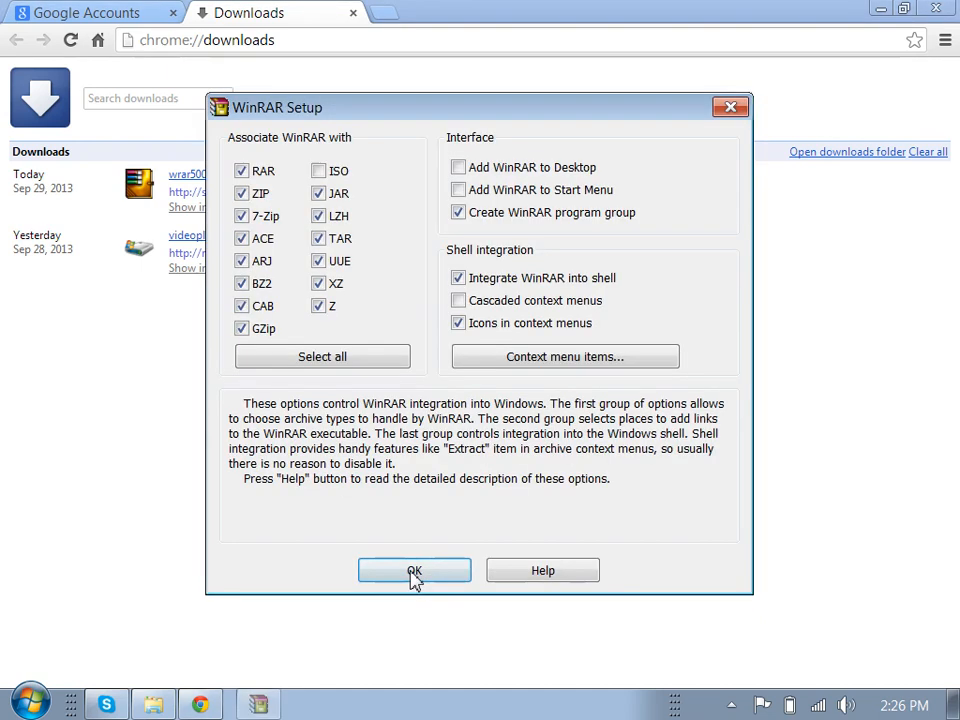
click(428, 578)
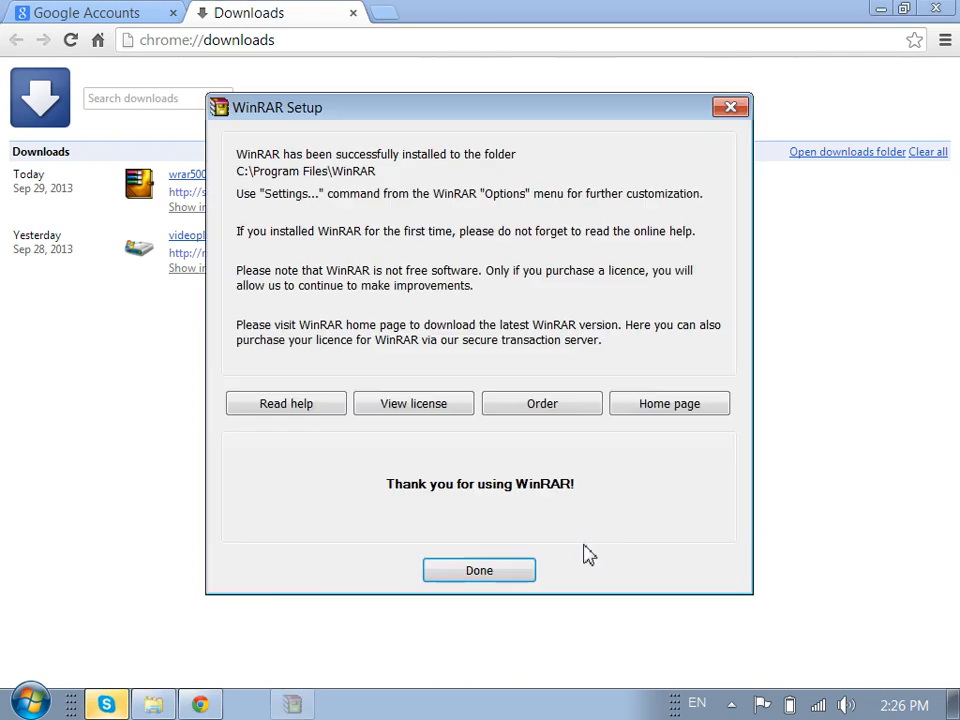
click(470, 576)
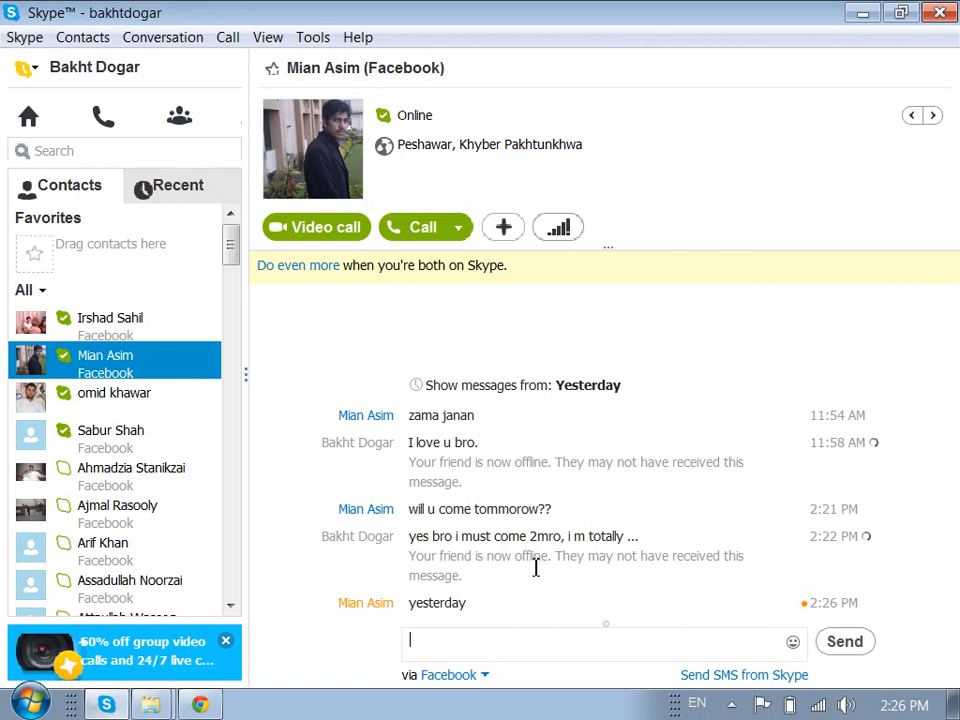
- Close the Skype, WinRAR program folder and Chrome windows to get back to the desktop
click(940, 13)
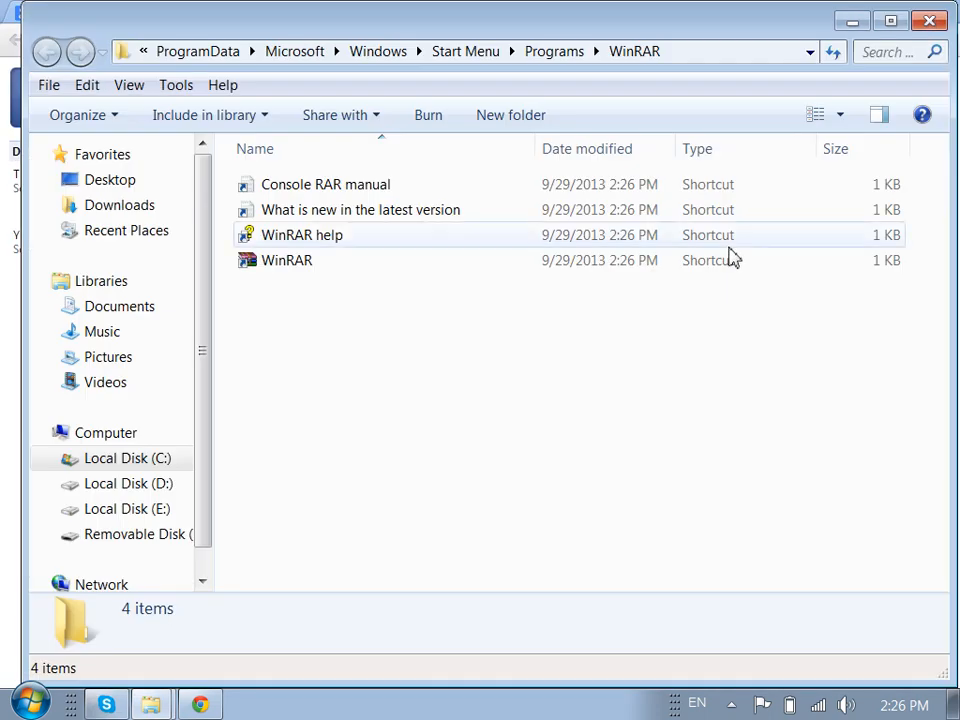
click(926, 24)
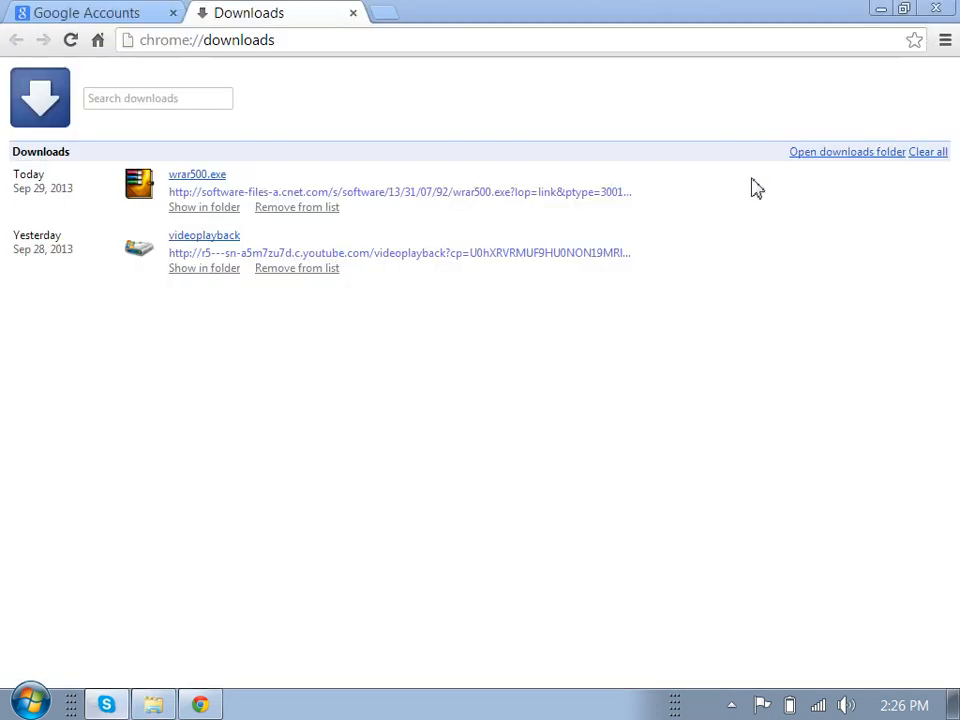
click(934, 8)
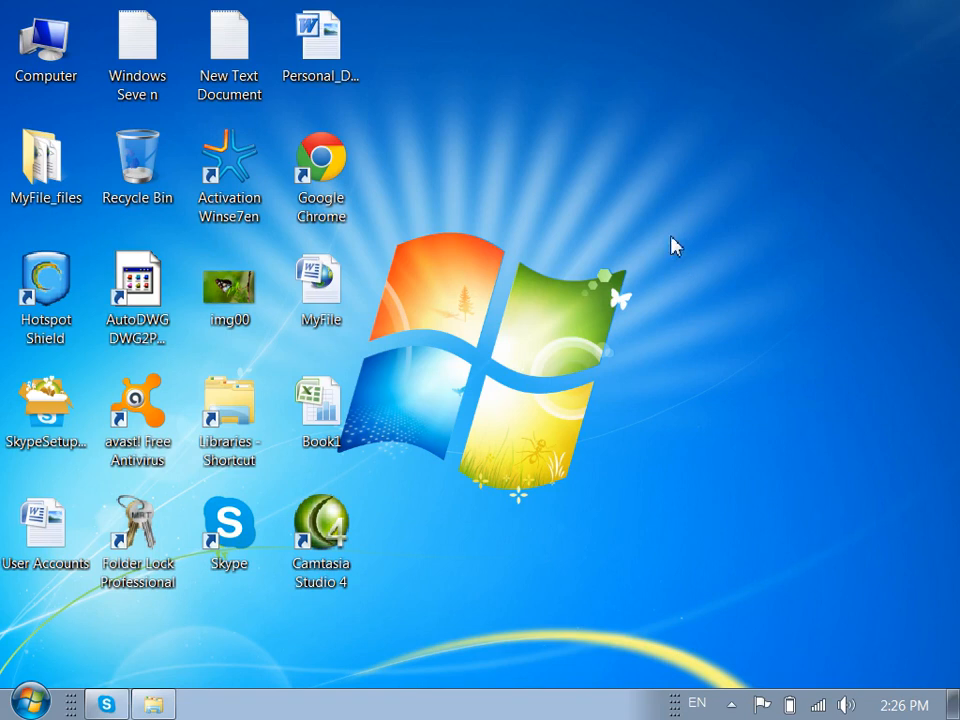
- Open Microsoft Office Word 2007 and set the font size of the blank document to 22
click(30, 703)
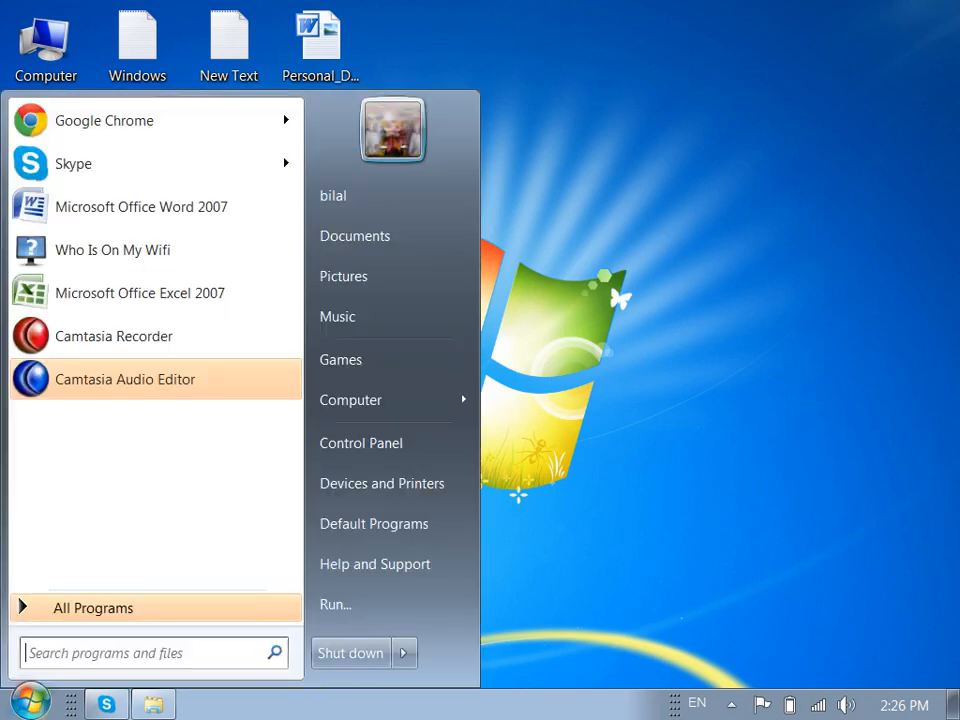
click(145, 207)
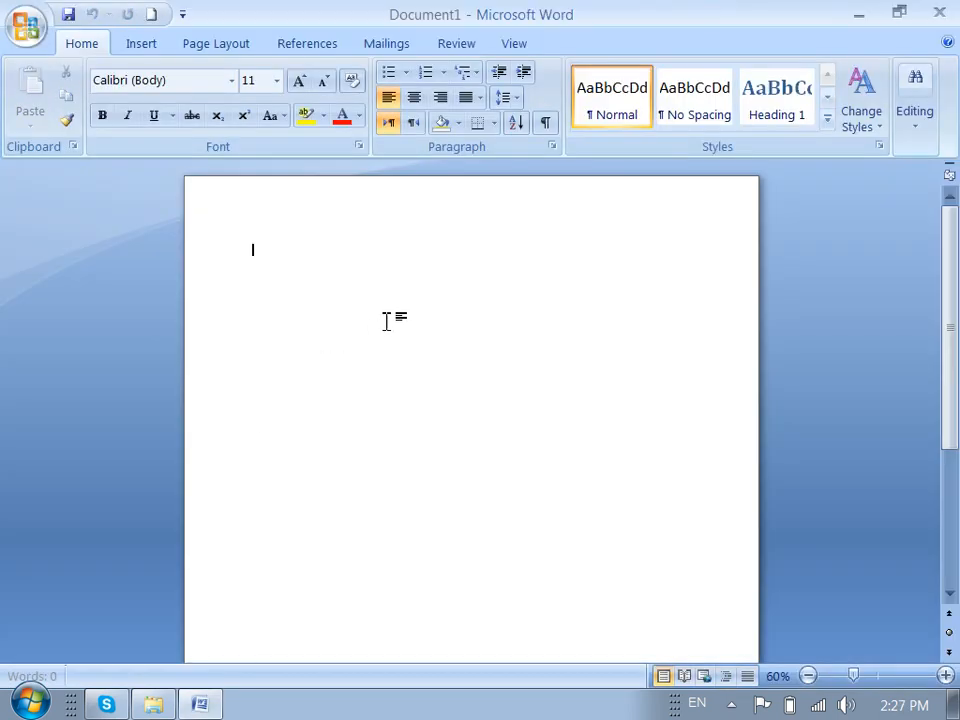
key(ctrl+shift+period)
key(ctrl+shift+period)
key(ctrl+shift+period)
key(ctrl+shift+period)
key(ctrl+shift+period)
key(ctrl+shift+period)
- Write the beginning of the title, "How to install IDM (Internet Download Manager), and", in the blank document
text(How to)
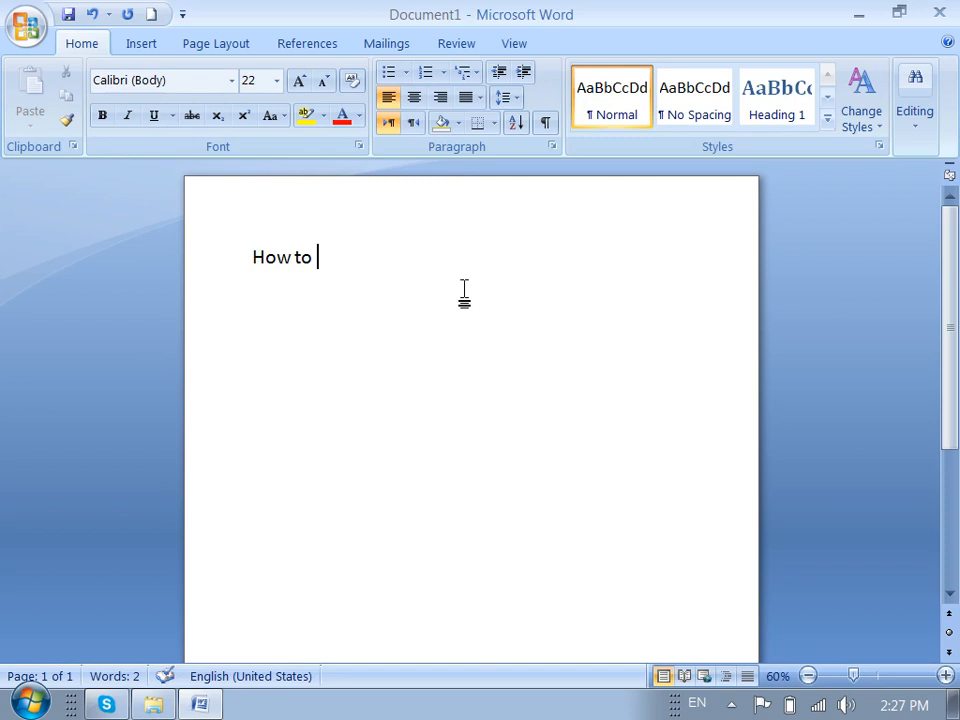
text(intal)
key(BackSpace)
key(BackSpace)
key(BackSpace)
text(stall IDM (Internet)
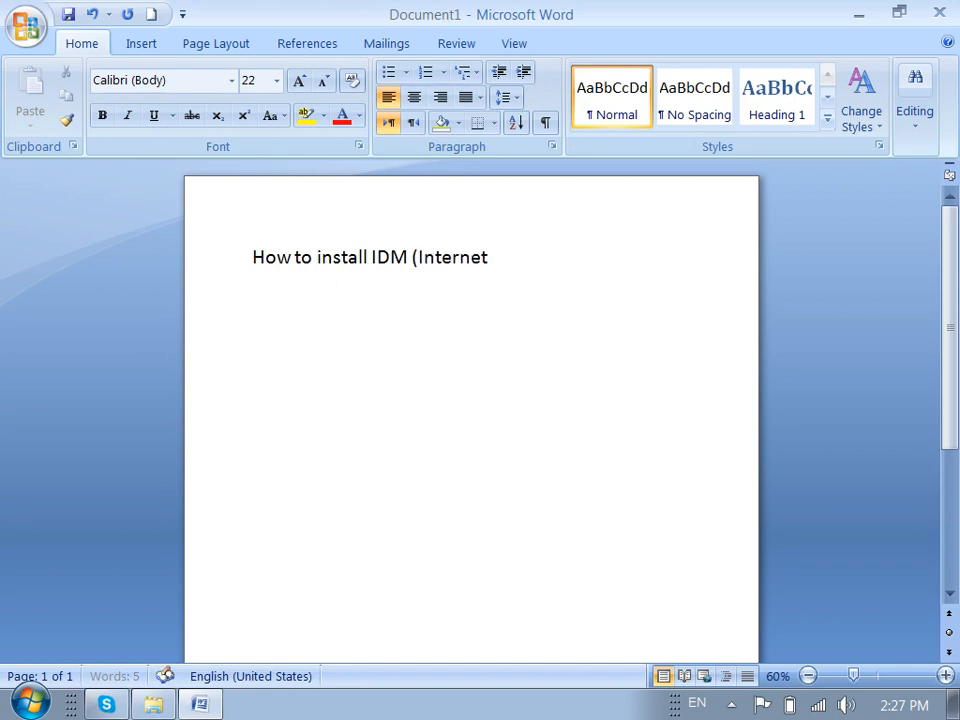
text( Download Manager), and H)
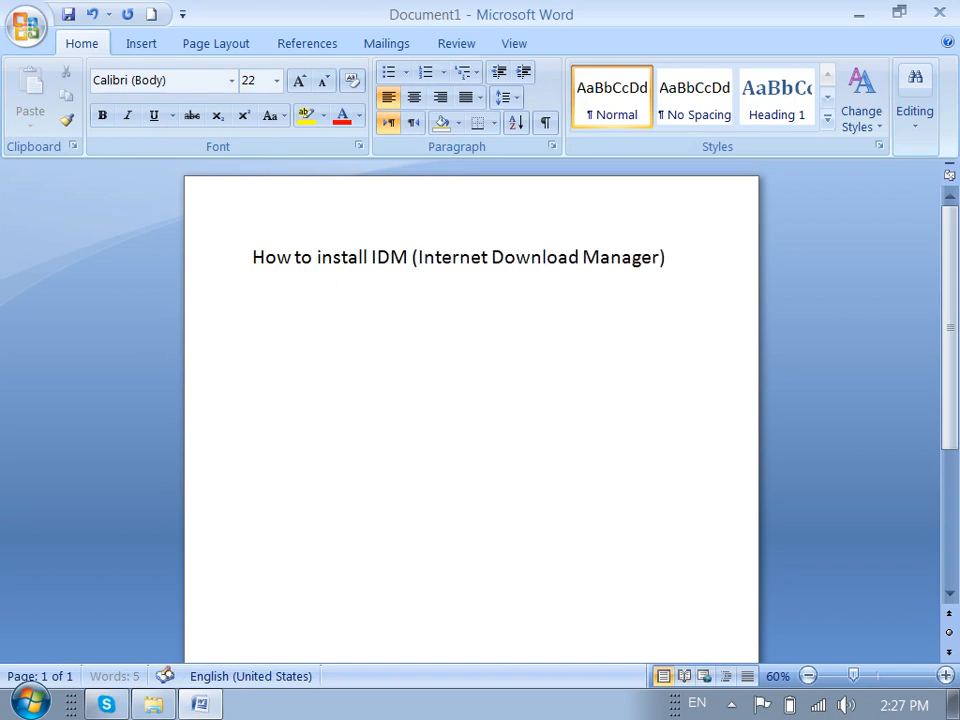
text(ow to)
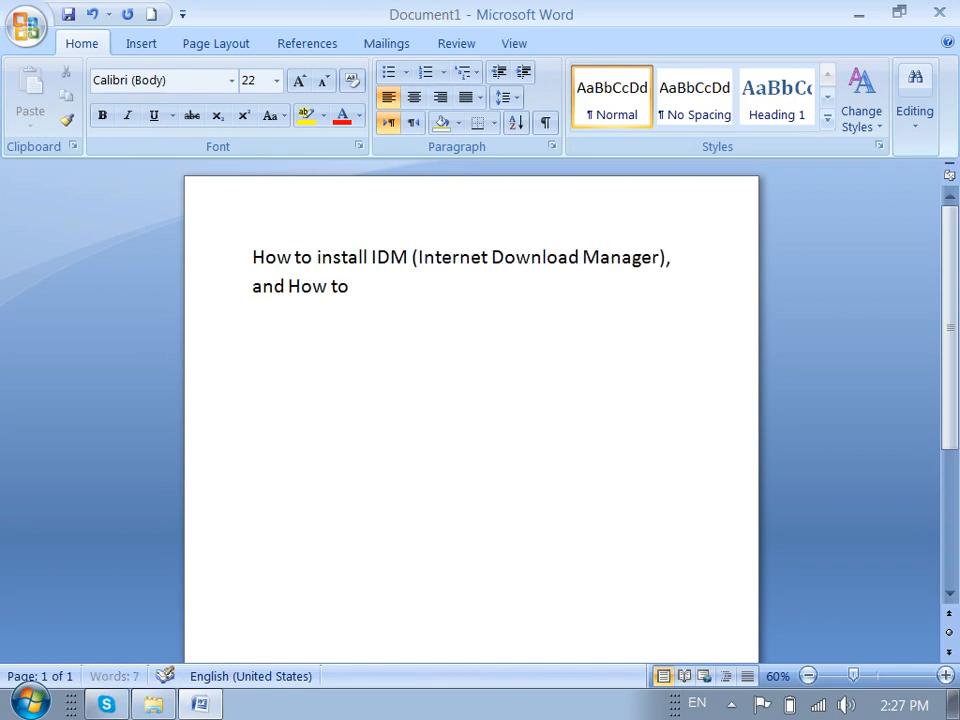
- Continue the title with "how register" following the word "and"
key(BackSpace)
key(BackSpace)
key(BackSpace)
key(BackSpace)
key(BackSpace)
key(BackSpace)
text(hwot to)
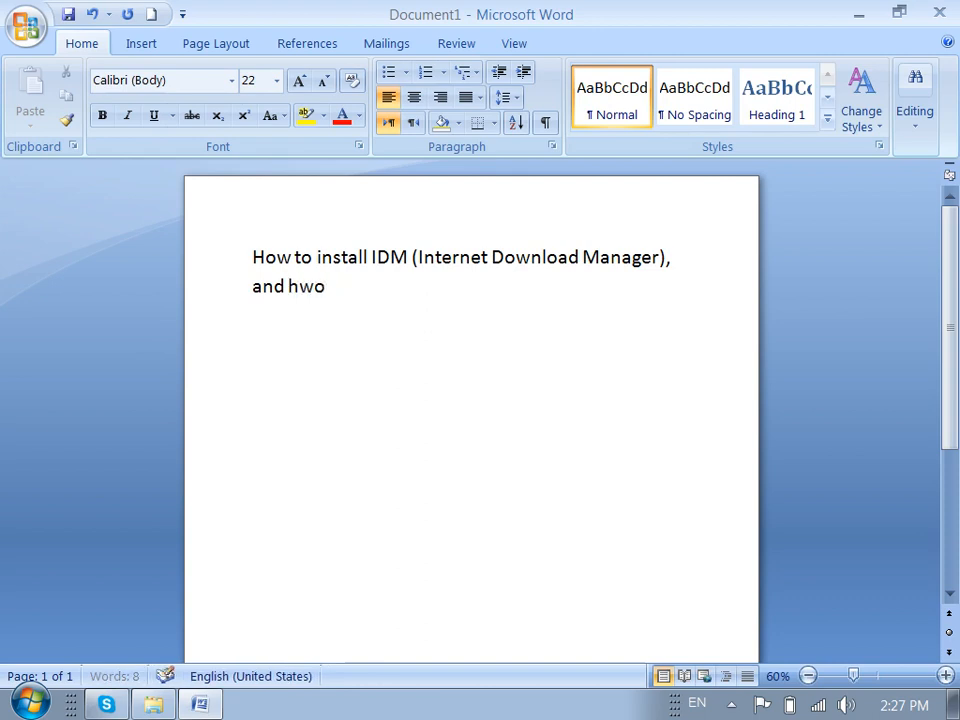
key(BackSpace)
key(BackSpace)
key(BackSpace)
key(BackSpace)
key(BackSpace)
key(BackSpace)
text(ow registere)
text(d it)
key(BackSpace)
key(BackSpace)
key(BackSpace)
key(BackSpace)
text(,)
- Complete the title with ", how to make it faster than normal IDM?" and start a new paragraph
key(BackSpace)
key(BackSpace)
key(BackSpace)
text(, how to ma)
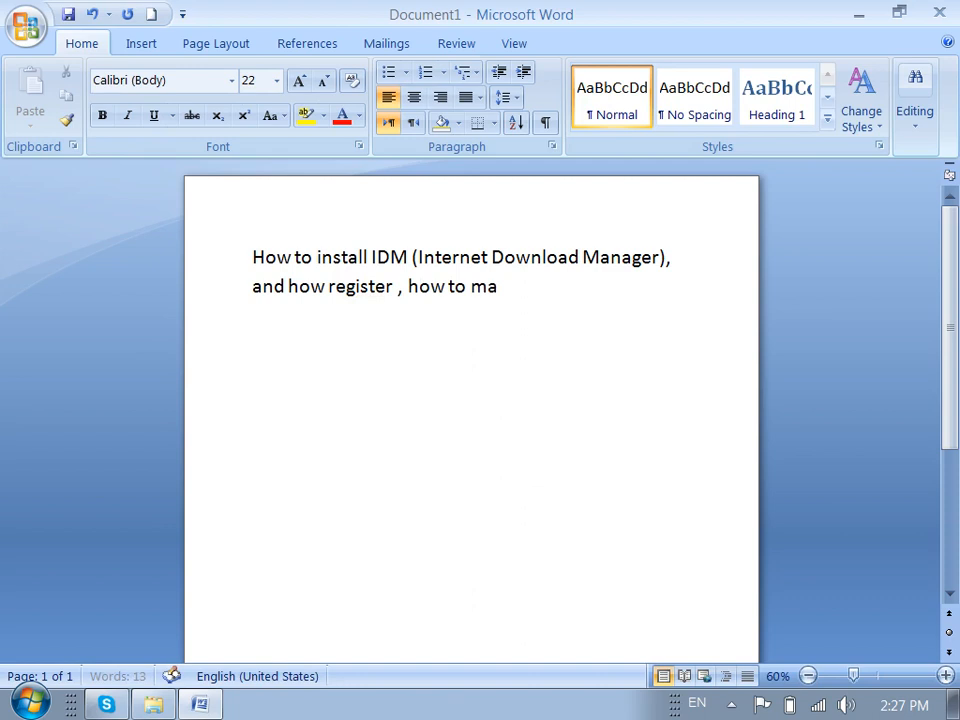
key(BackSpace)
text(ake it faster)
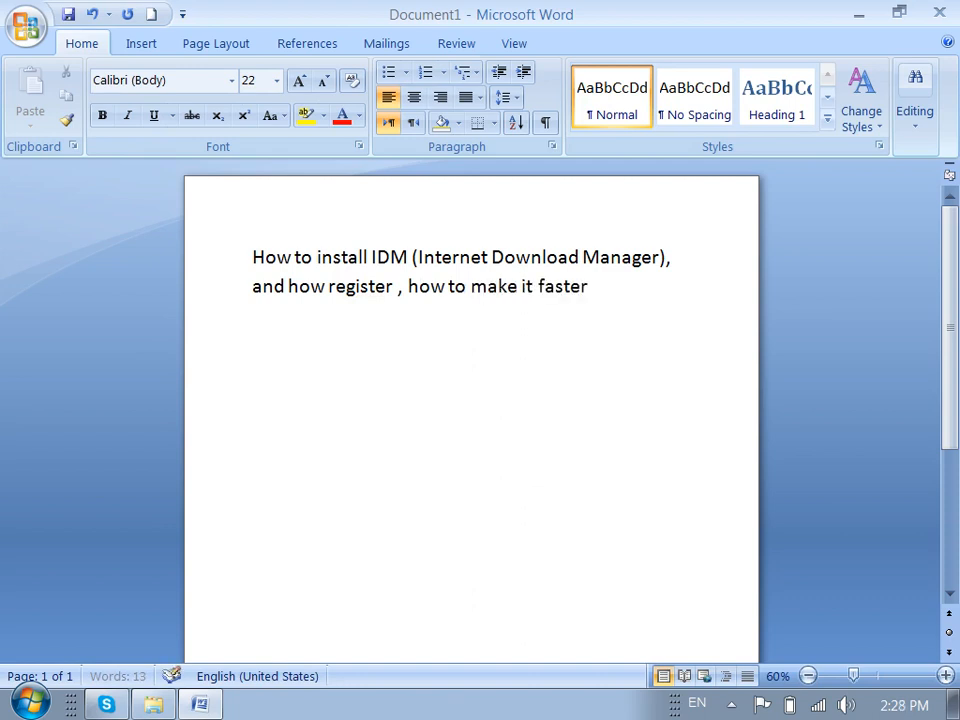
text( than normal IDM.)
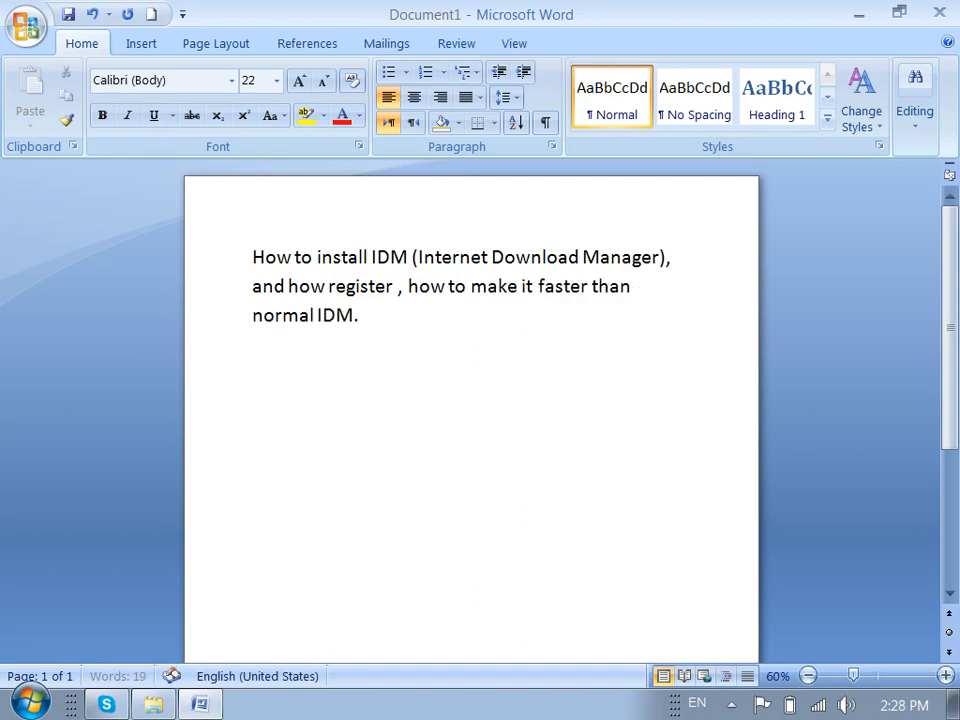
key(BackSpace)
text(?)
key(Return)
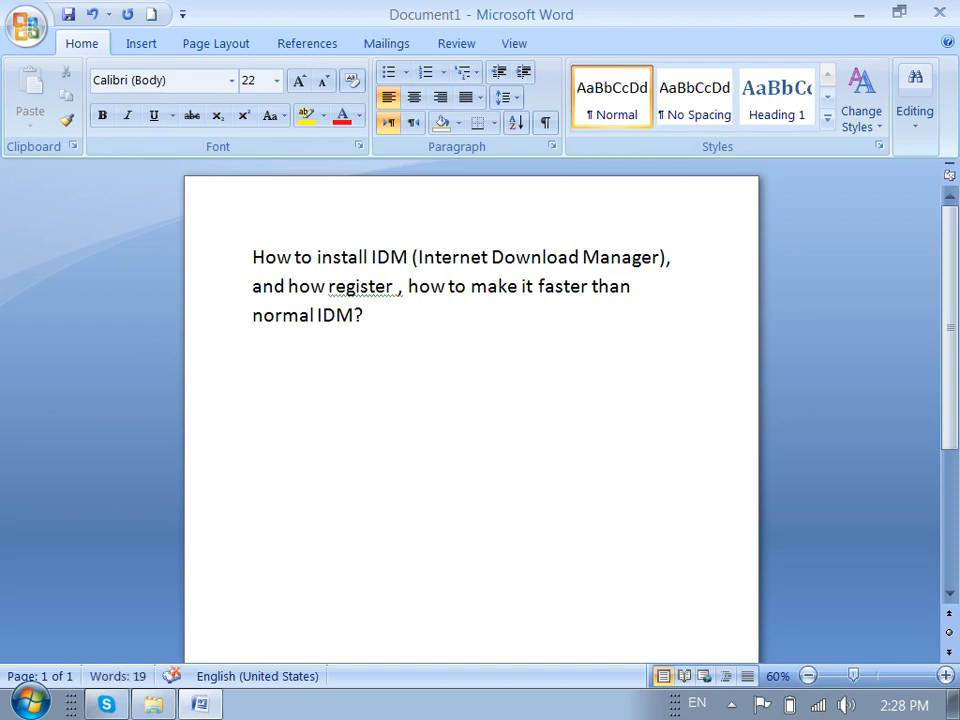
- Add the heading "Downloading:" and start a numbered list under it with "DAP (Download Accelerator Plus)"
text(1.)
key(BackSpace)
text(Downloading:)
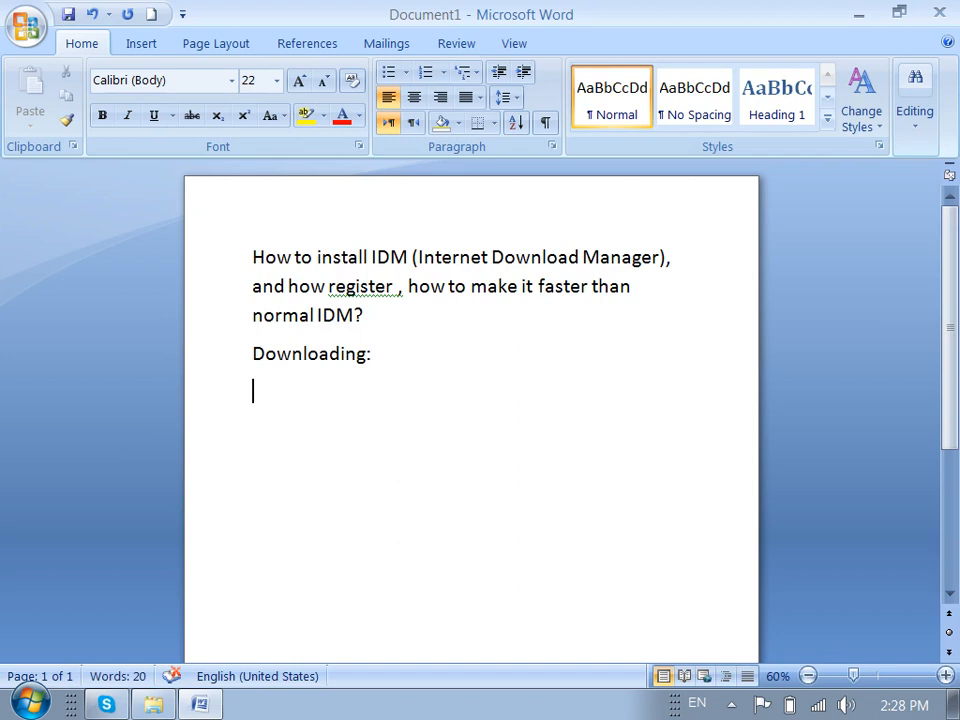
text(1. DAO)
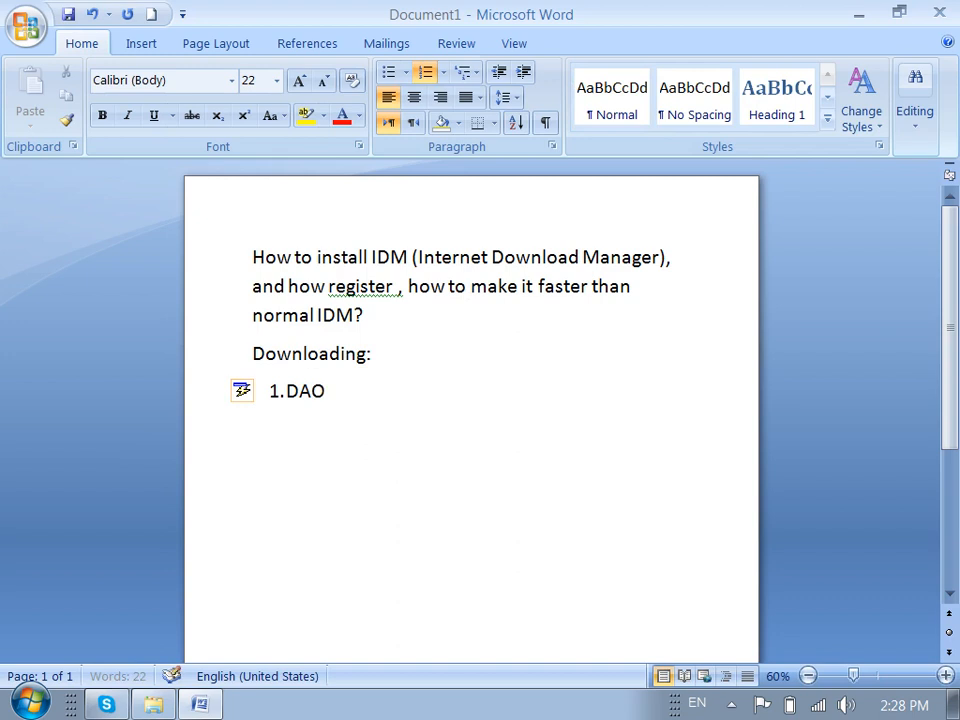
key(BackSpace)
text(P (Download Accelra)
key(BackSpace)
text(ator Plus))
key(Return)
- Add "IDM (Internet Download Manager)" as the second item of the numbered list
text(IDM (IOnt)
key(BackSpace)
text(n)
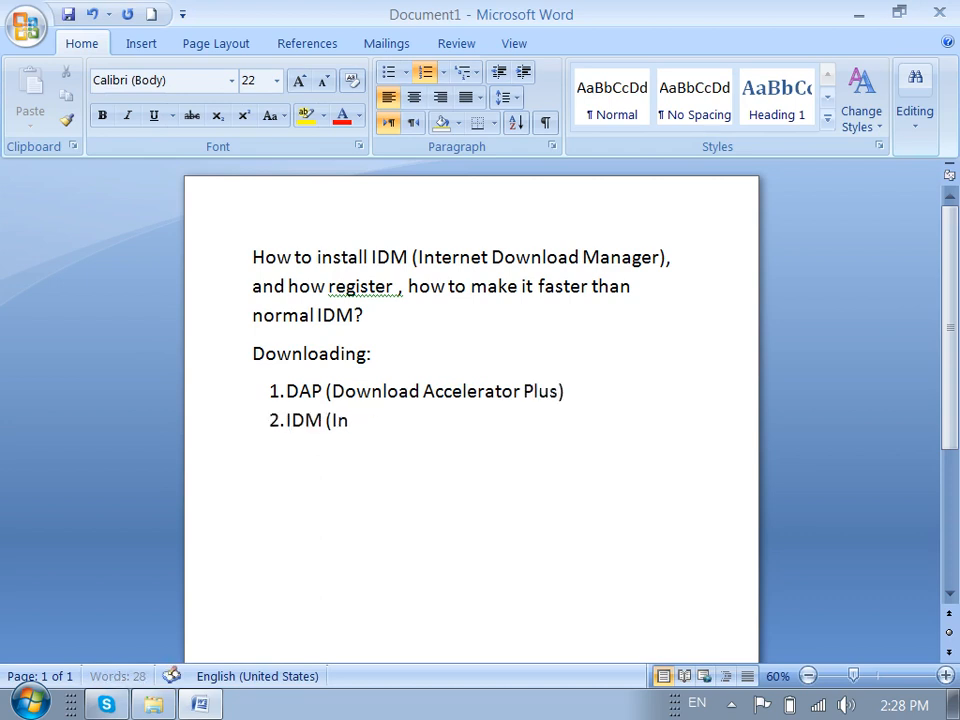
text(ternet Download Man)
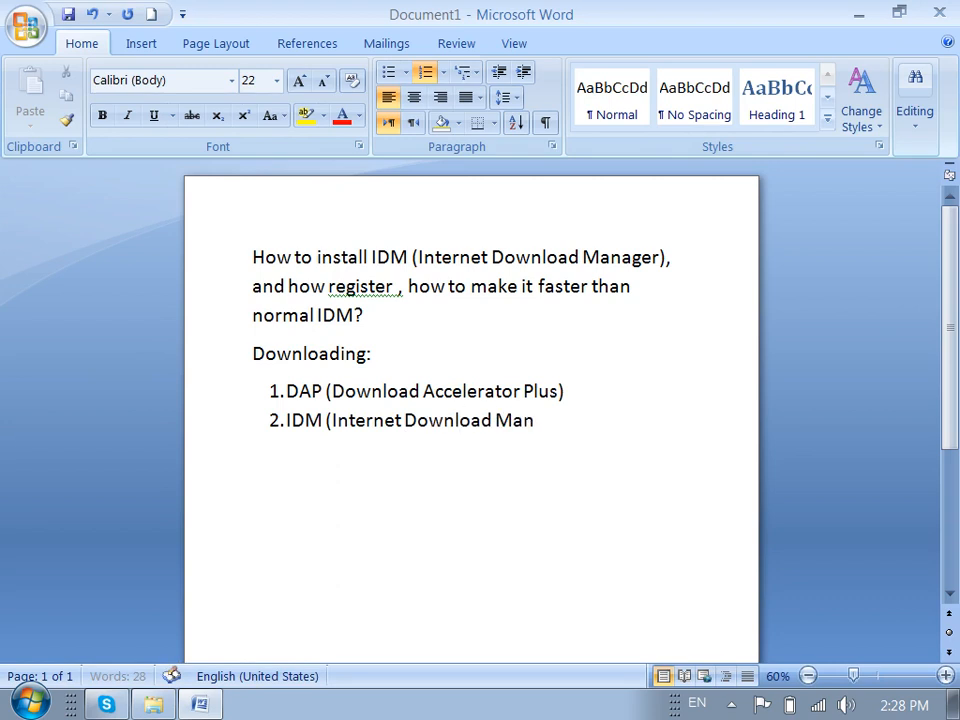
text(ager))
key(Return)
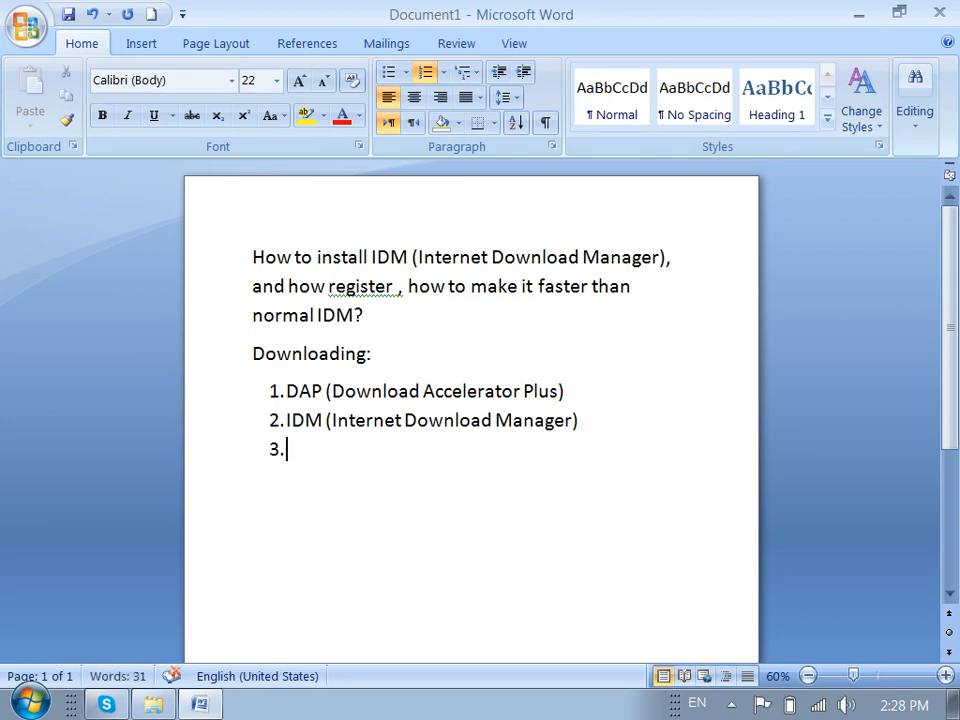
- Add "Orbit Downloader" and "DM (Download Manager)" as the third and fourth list items, and end the list
text(Orbit Downloader)
key(Return)
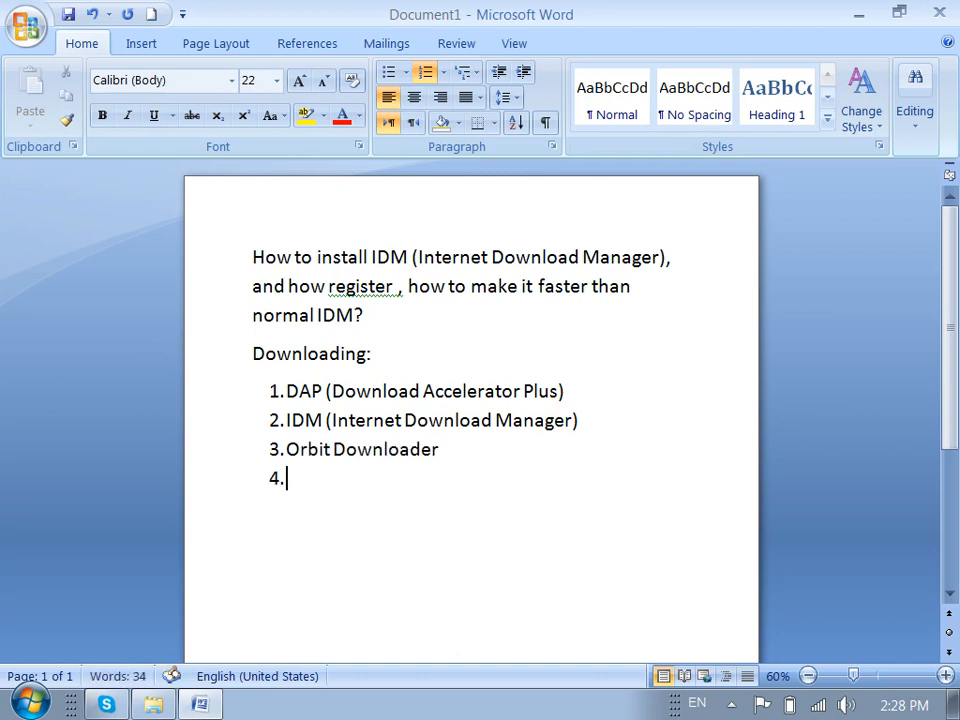
text(DM (Dow)
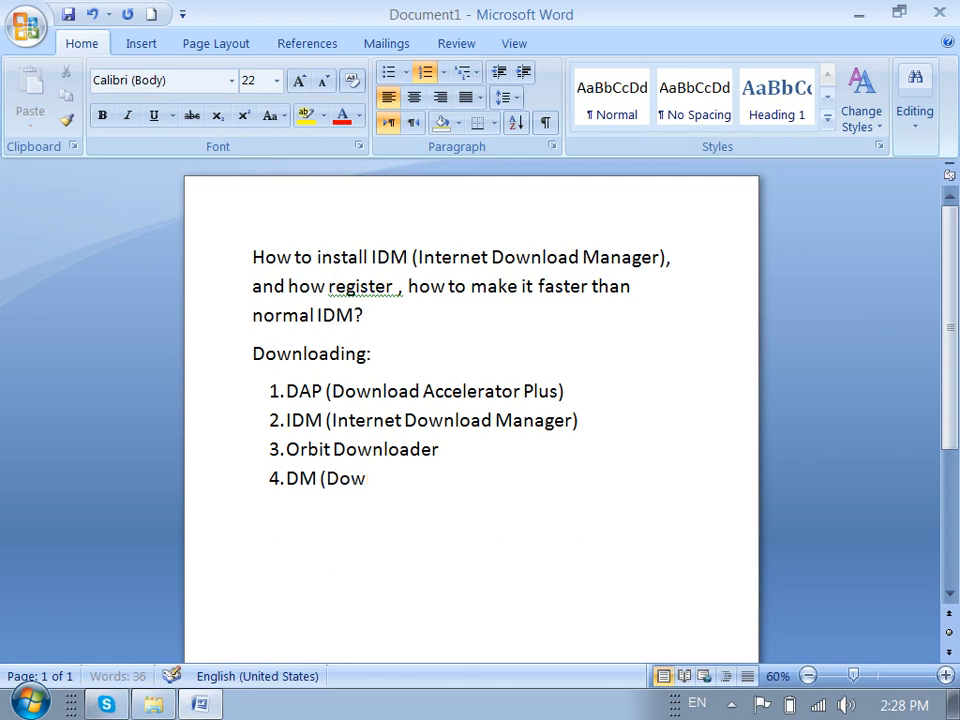
text(nload Manager))
key(Return)
key(Return)
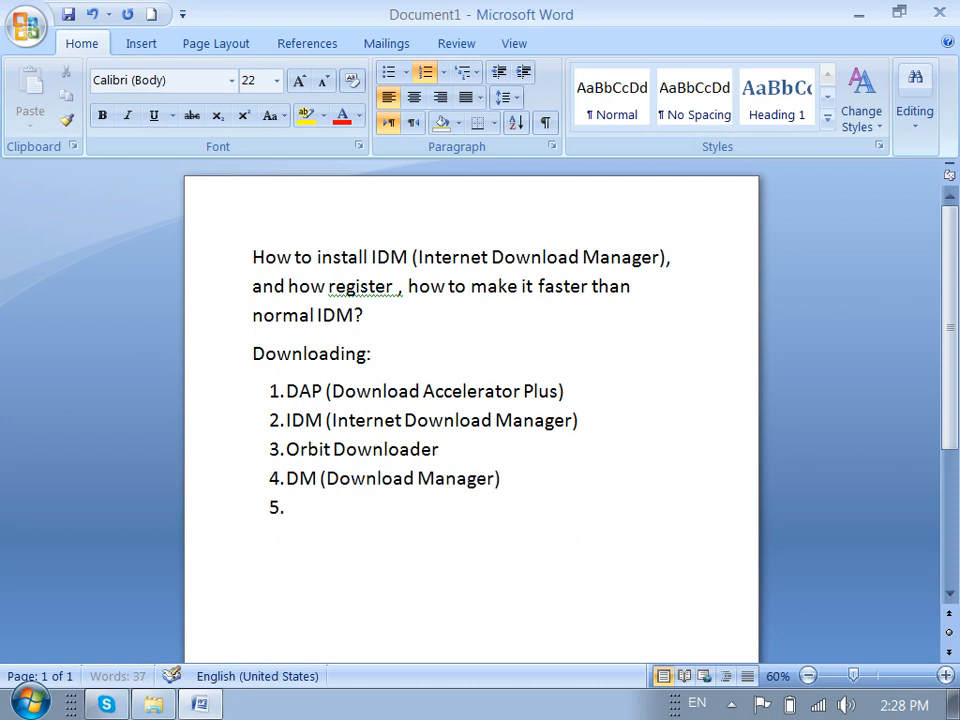
- Insert a double horizontal line below the list and write "IDM (Internet Download Manager)" under it
text(===)
key(Return)
text(DAP)
key(BackSpace)
key(BackSpace)
key(BackSpace)
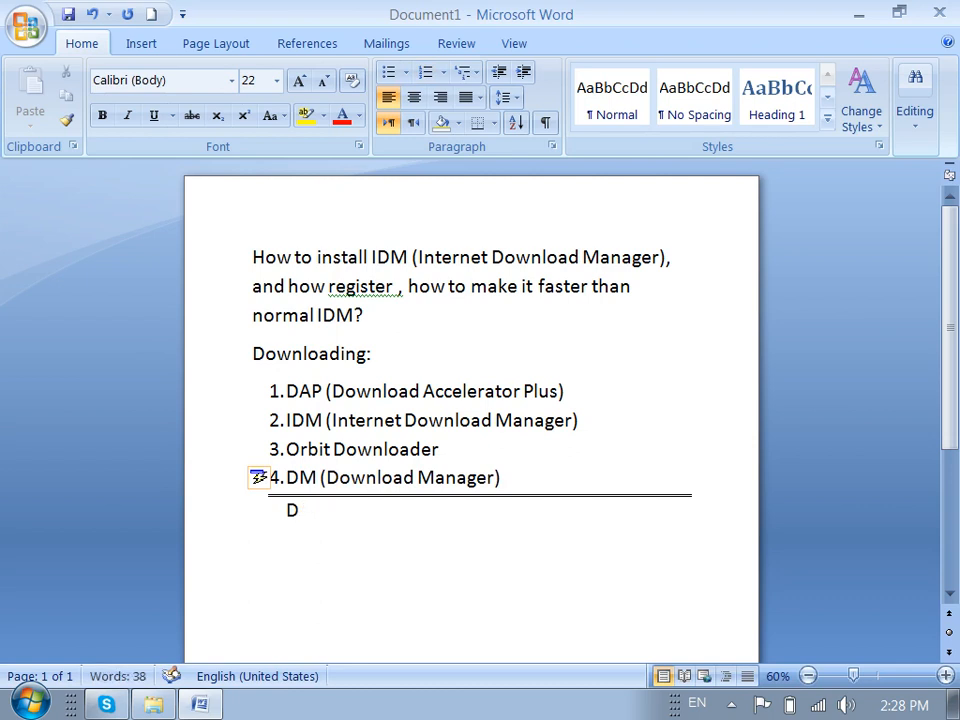
text(IDM (Intern)
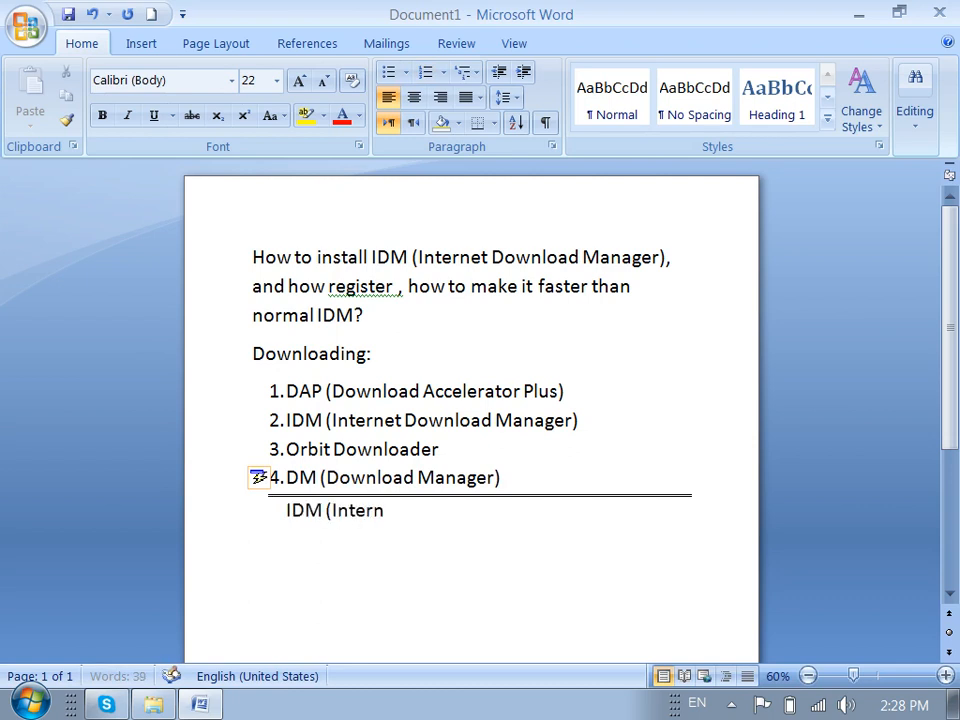
text(et Download Manager))
key(Return)
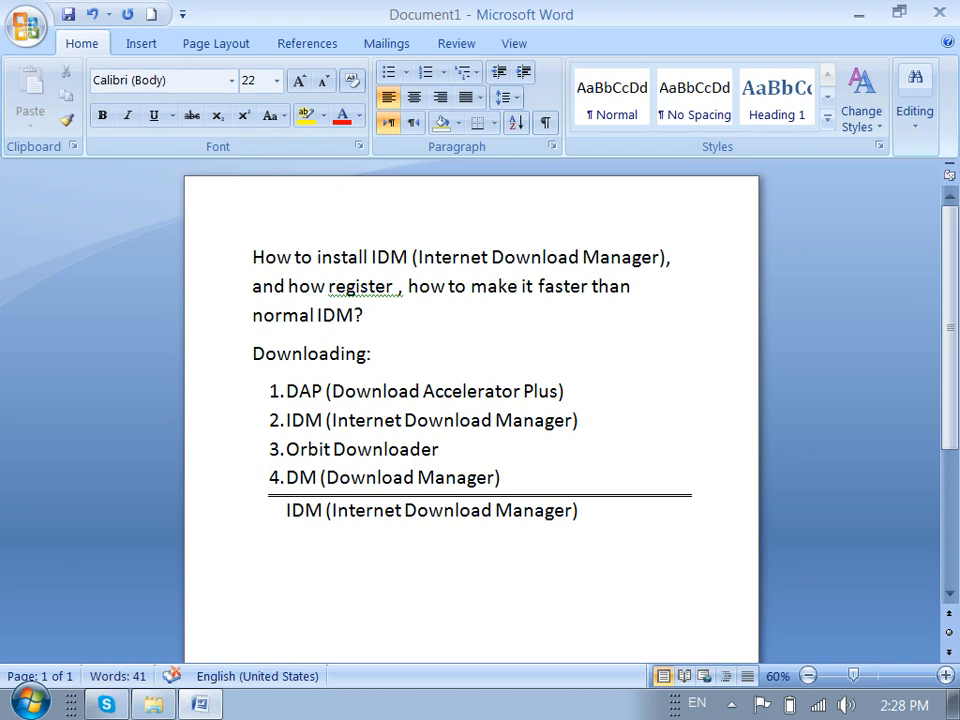
- Add a numbered list with the items "Registry Key" and "Patch" below the IDM line
text(1. REg)
key(BackSpace)
key(BackSpace)
text(egistry Key)
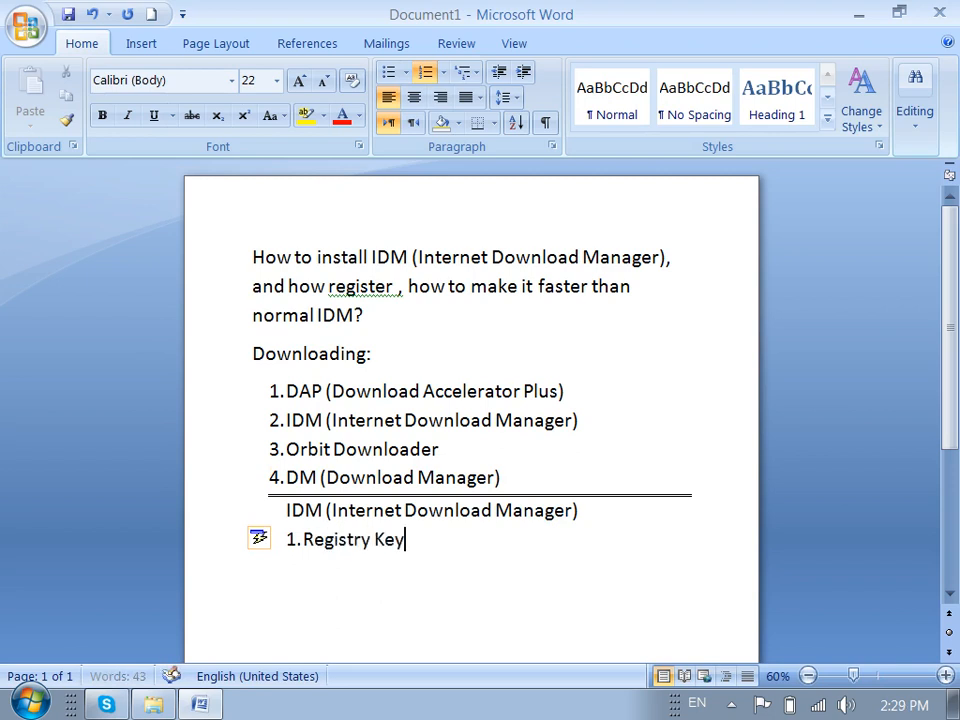
key(Return)
text(Patch)
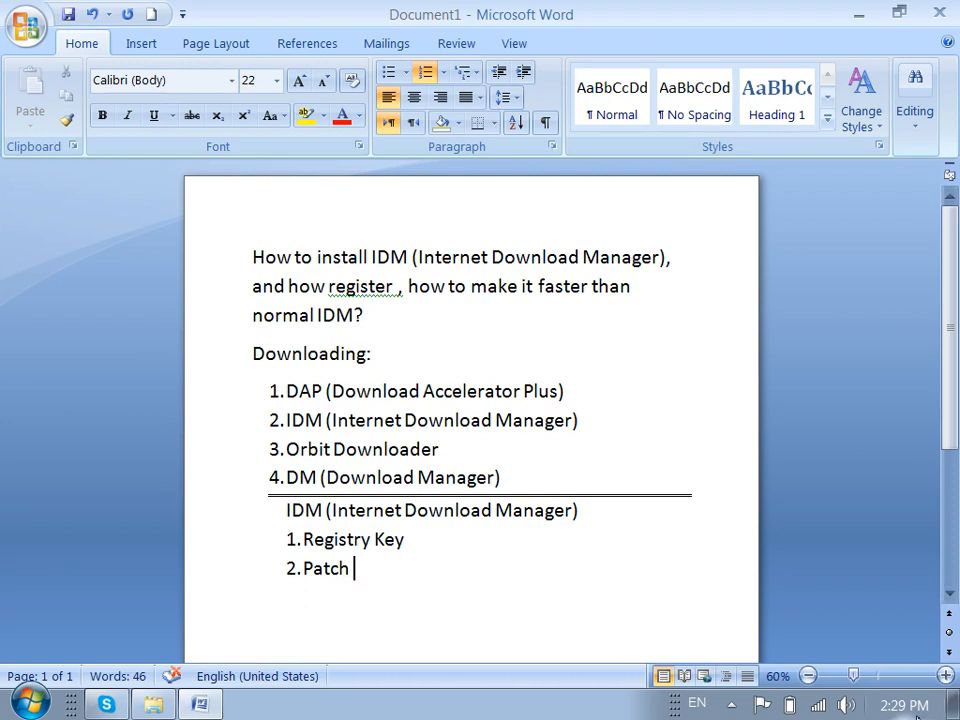
- Open the Internet.Download.Manager.v6.17.Build.3 archive from the HP Computer\Softwares folder on Local Disk (D:)
click(953, 708)
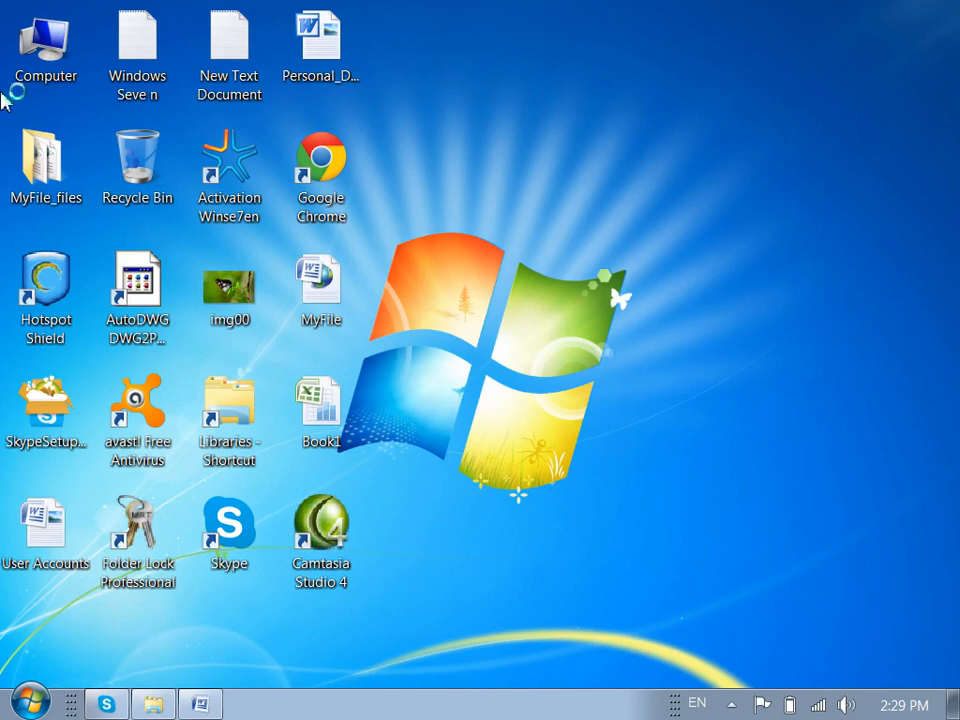
double_click(649, 221)
click(333, 195)
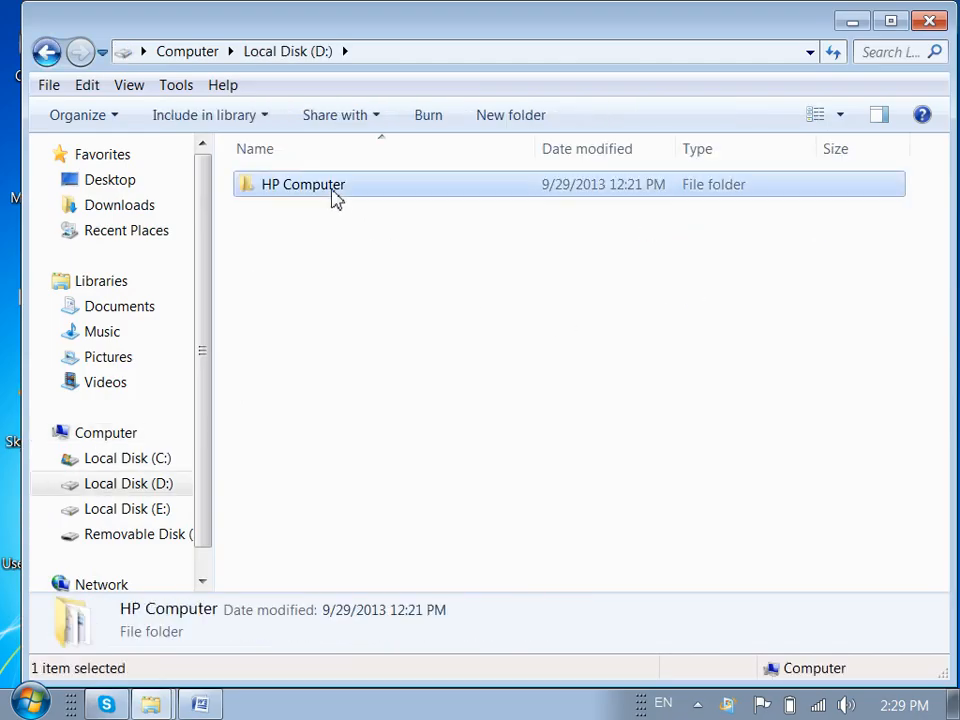
double_click(333, 195)
double_click(422, 418)
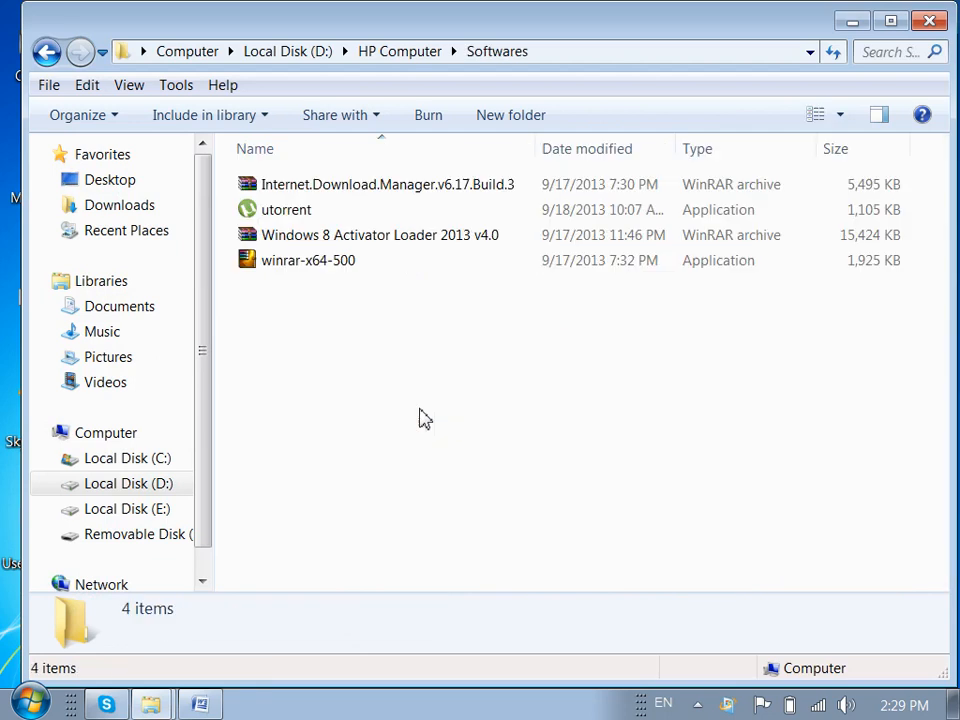
double_click(394, 193)
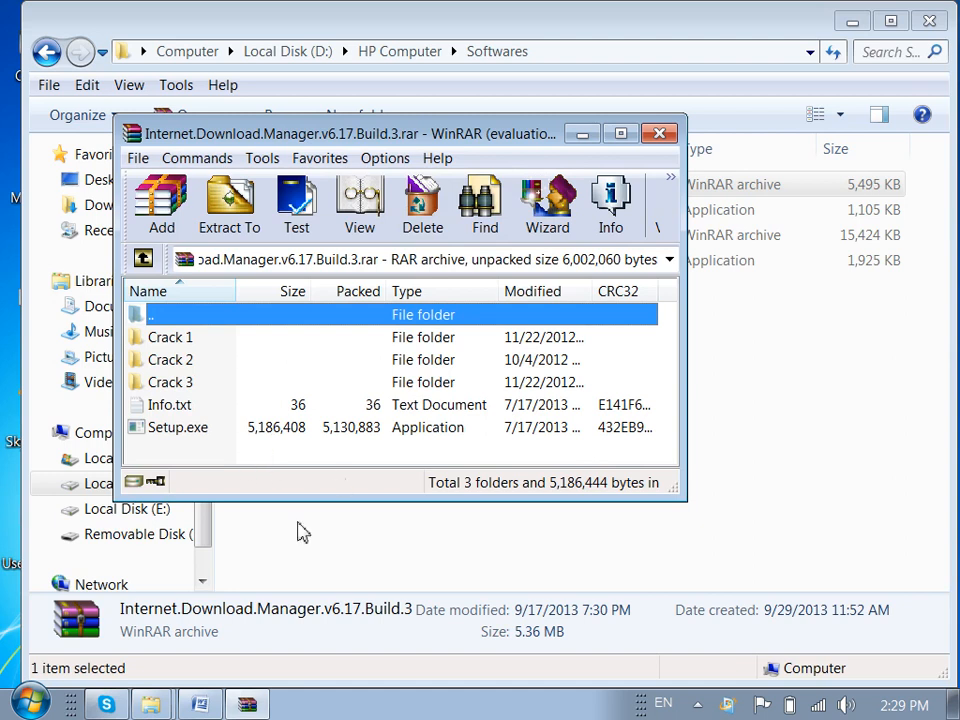
- Launch Setup.exe from the archive and reposition the archive window while the installer starts
double_click(194, 432)
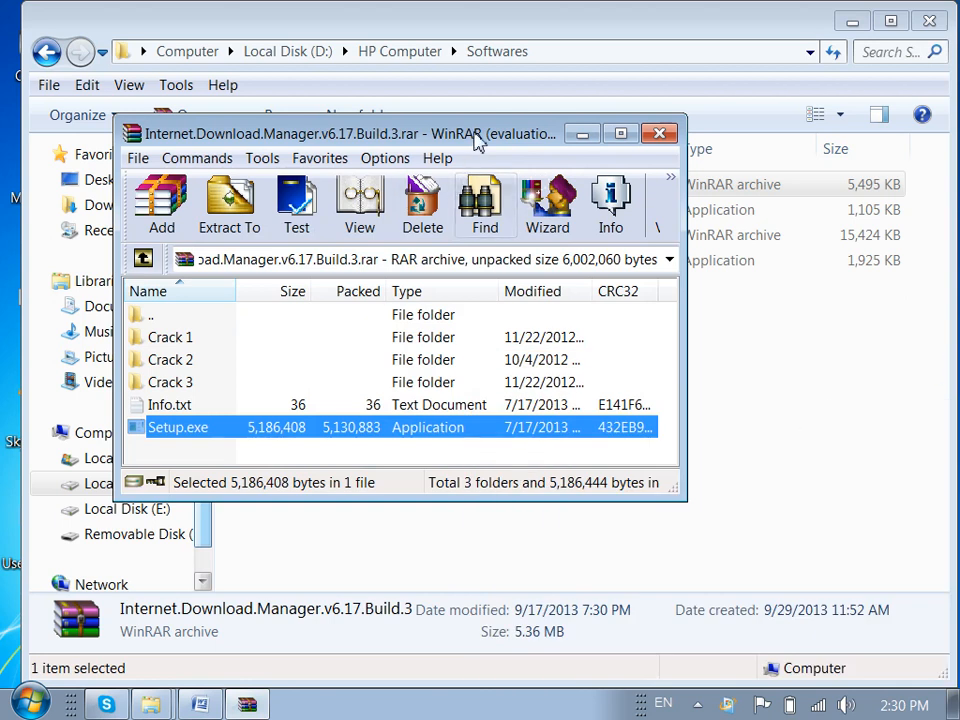
drag(476, 145, 786, 392)
click(538, 396)
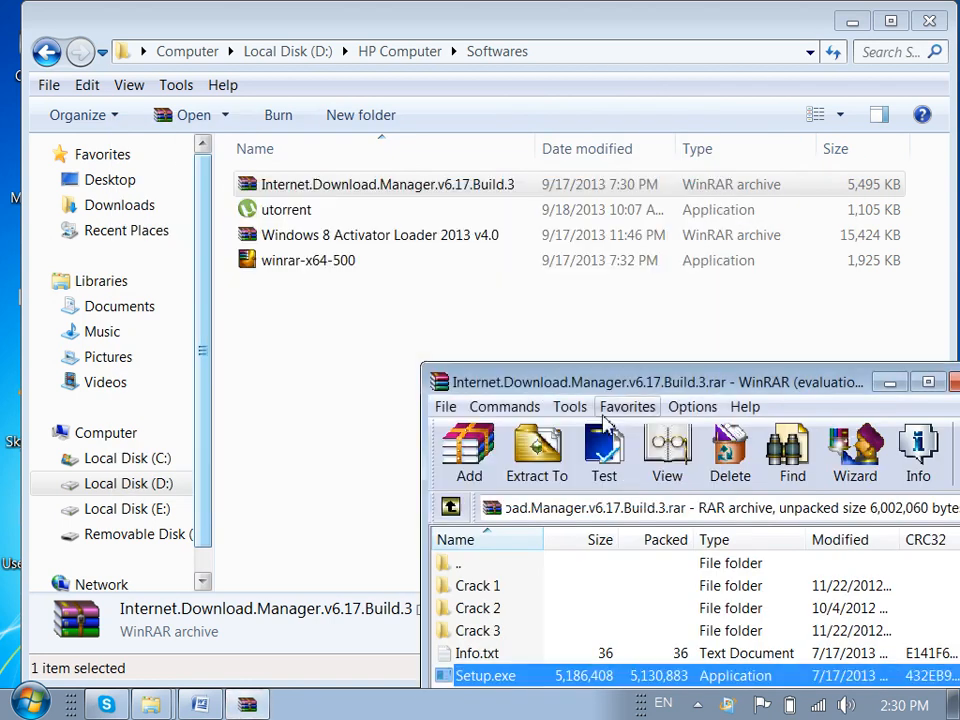
drag(671, 390, 465, 178)
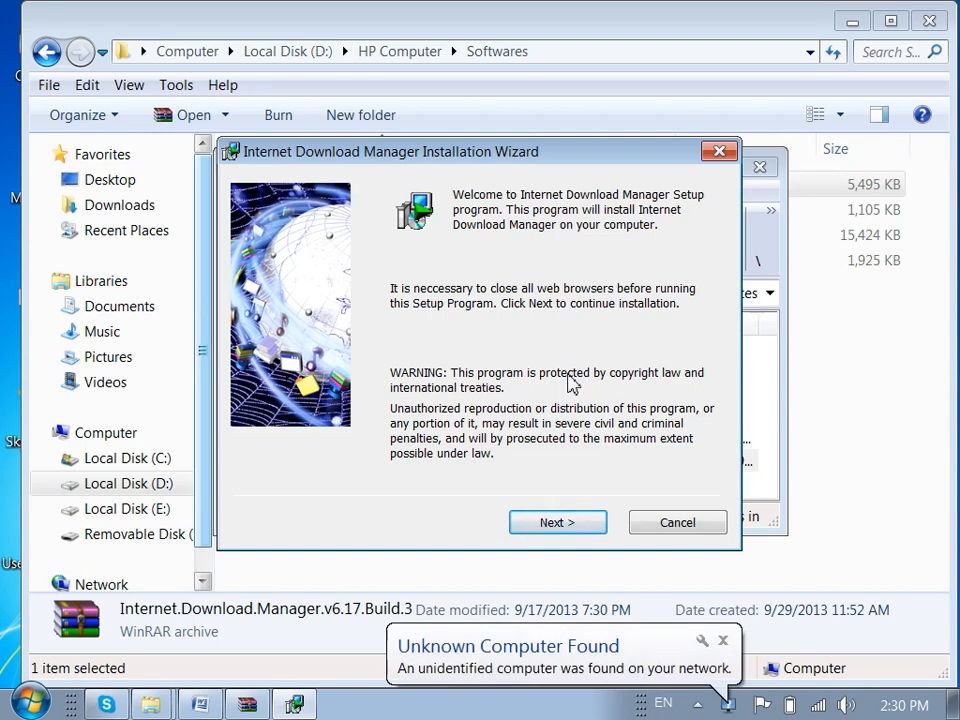
- Go through the Internet Download Manager installation wizard, accepting the license and the preset options, and finish the installation
click(546, 522)
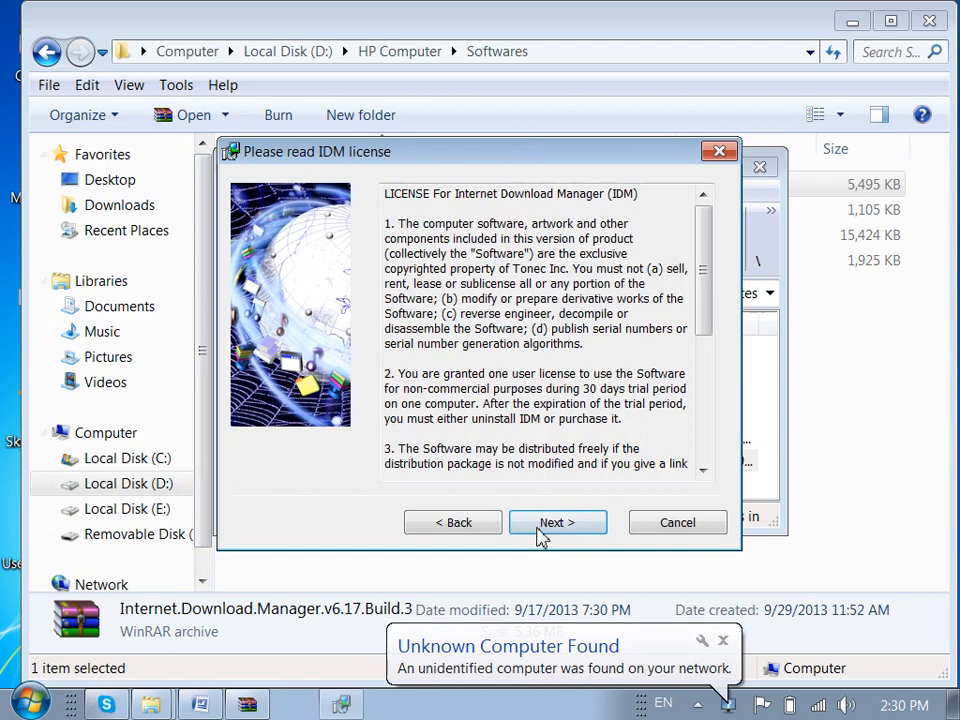
click(554, 524)
click(565, 524)
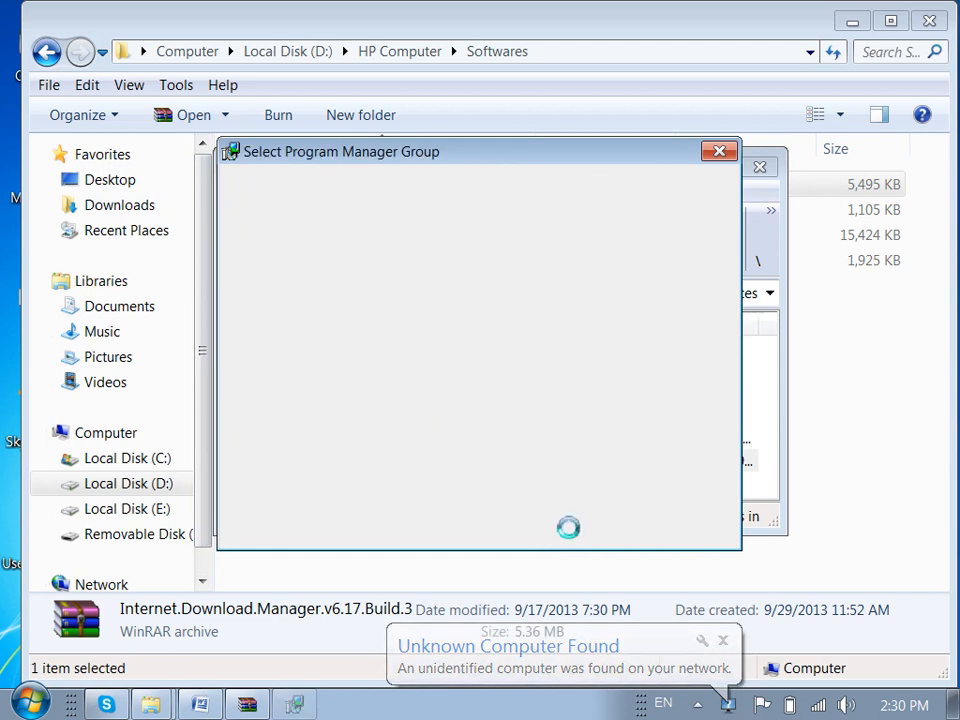
click(568, 522)
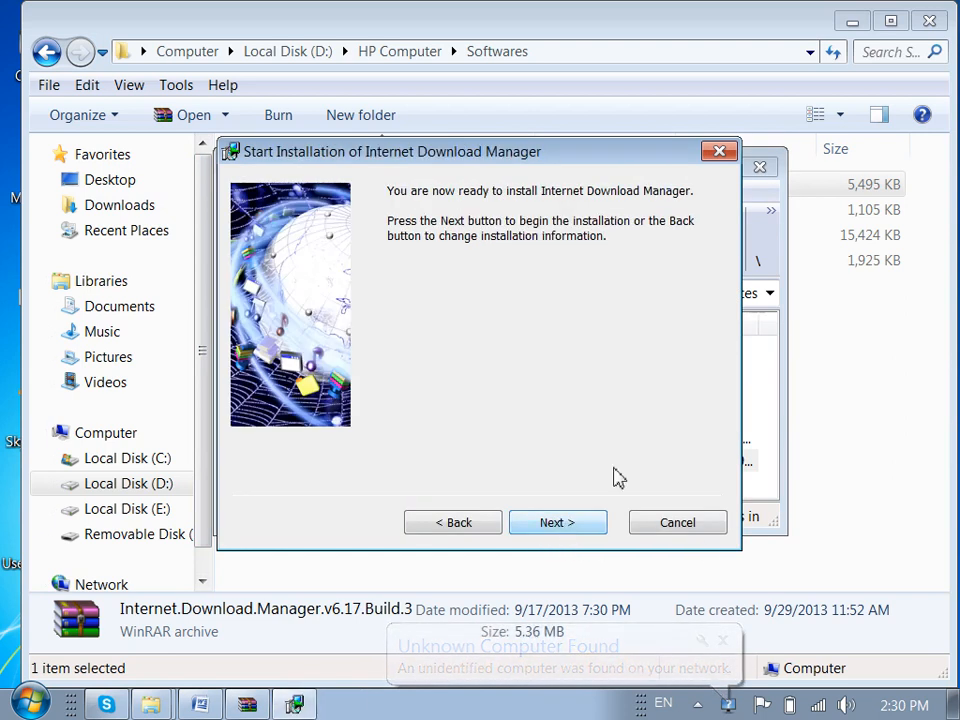
click(569, 526)
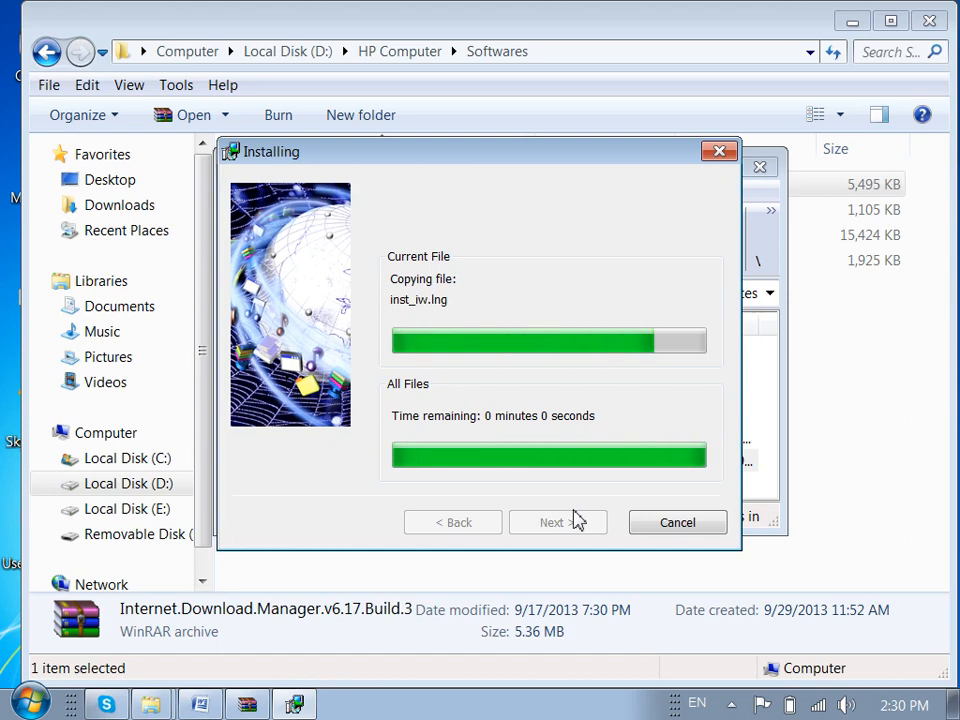
click(580, 527)
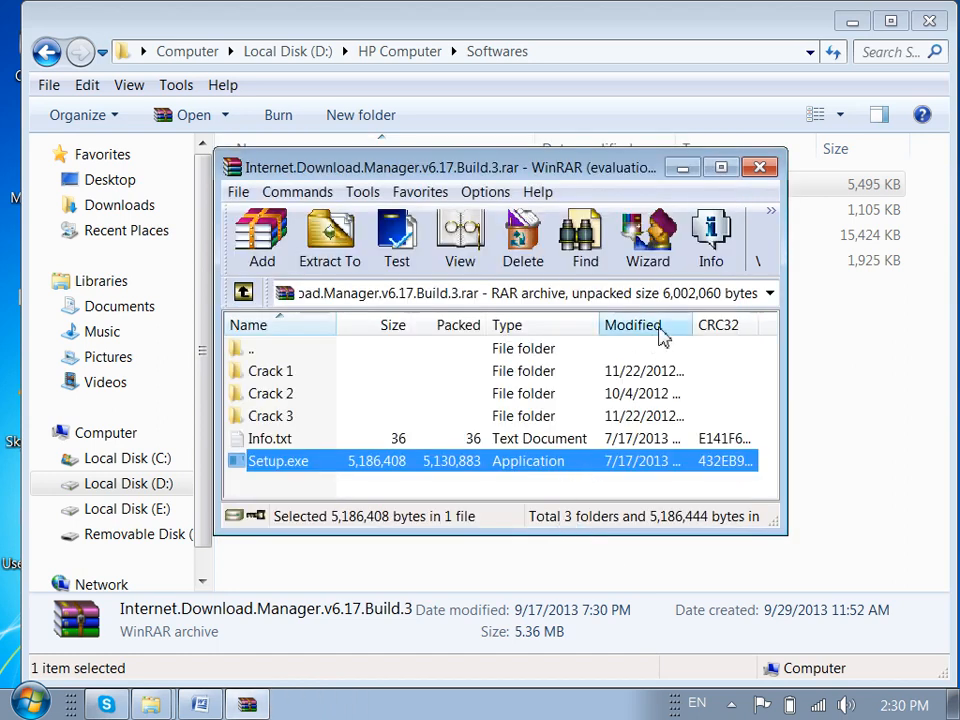
- Return to the archive, open its Crack 3 folder, close the browser's welcome page and try to run 2-Keygen.exe
click(882, 331)
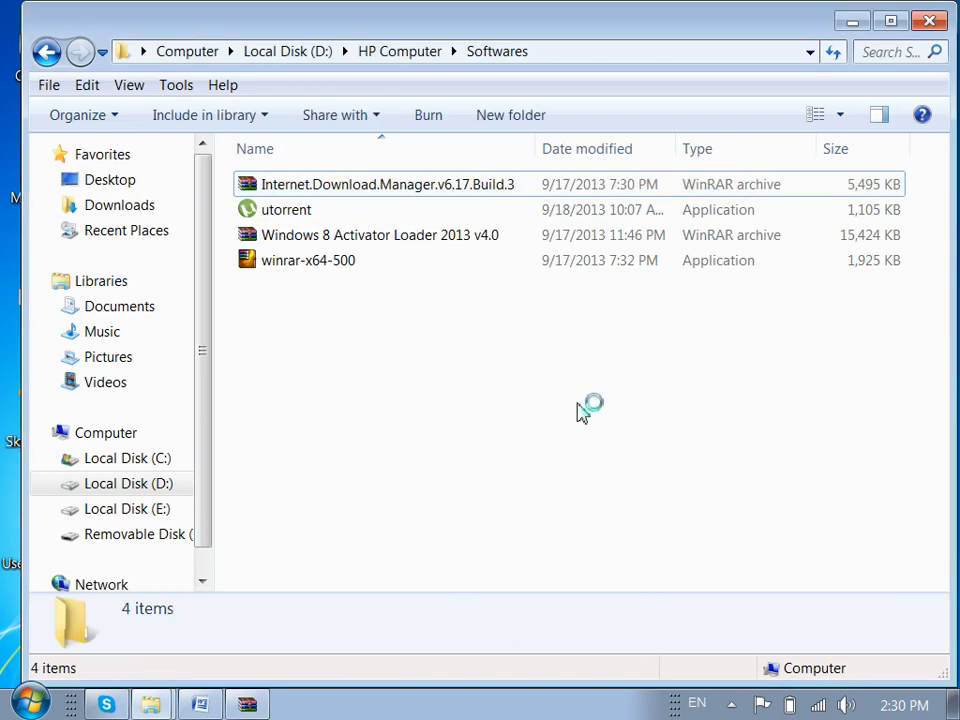
click(246, 704)
key(Return)
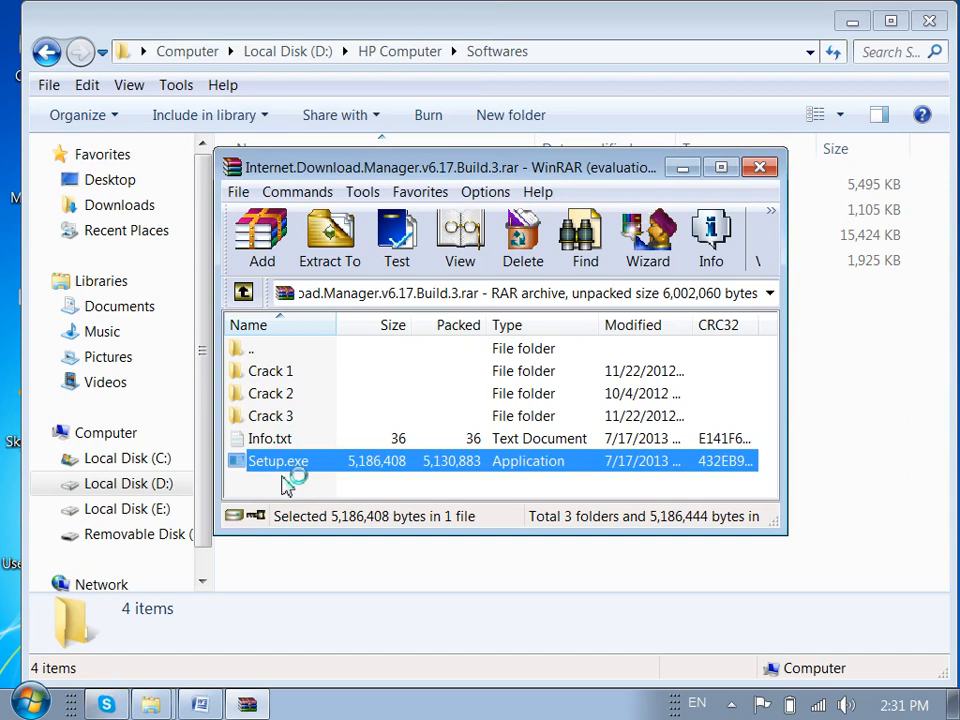
double_click(275, 419)
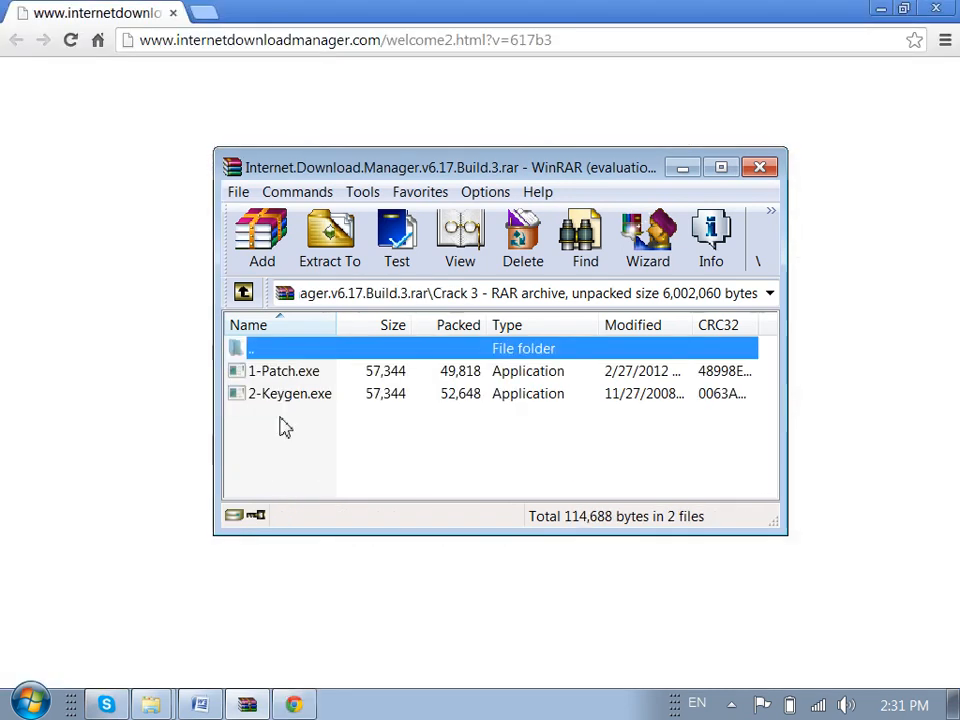
click(936, 9)
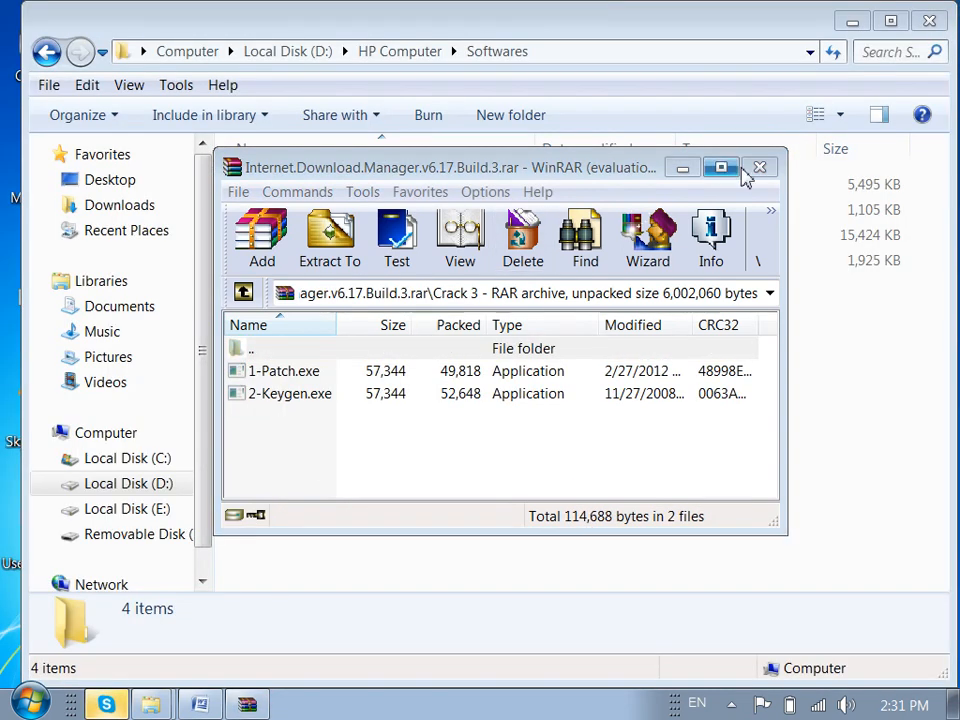
double_click(298, 400)
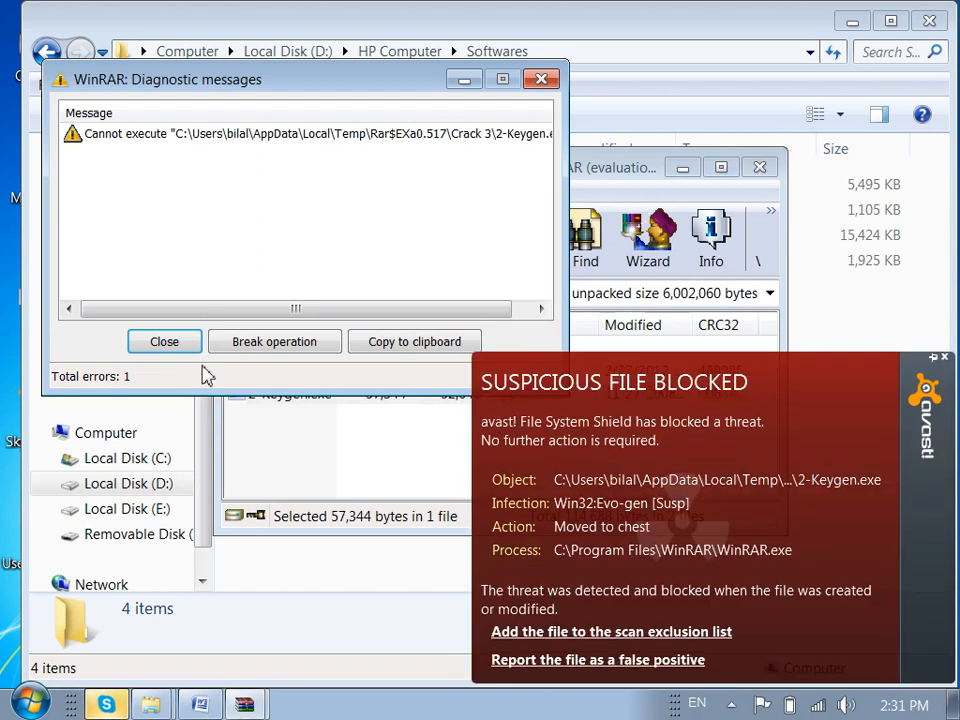
click(182, 350)
- Run 1-Patch.exe from the Crack 3 folder to patch IDMan.exe, and close the archive and folder windows
double_click(284, 372)
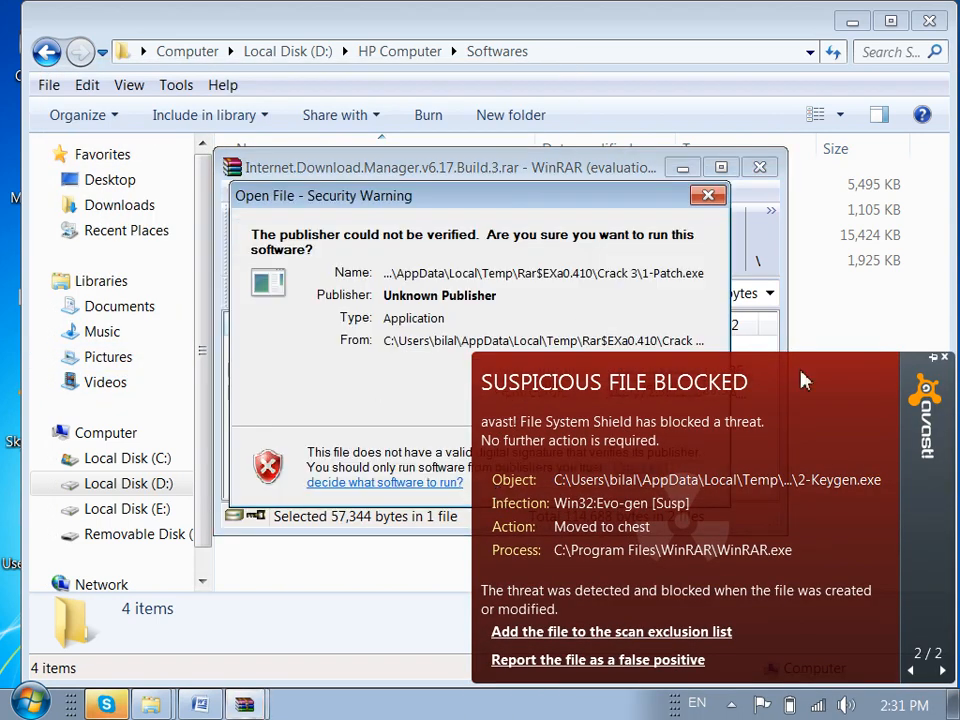
click(945, 360)
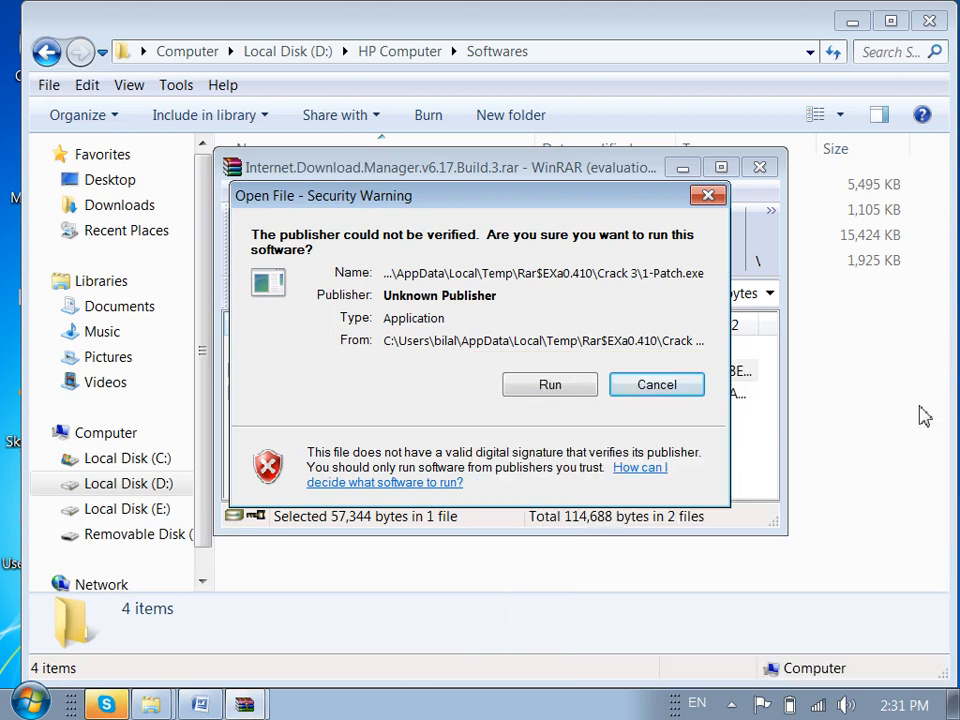
click(551, 384)
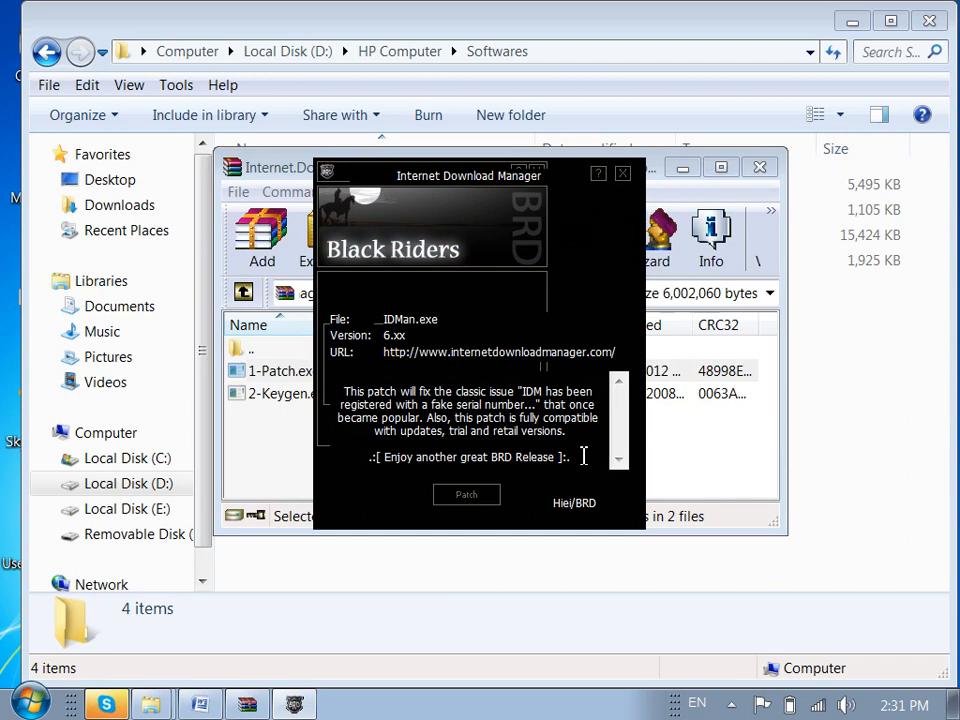
click(622, 173)
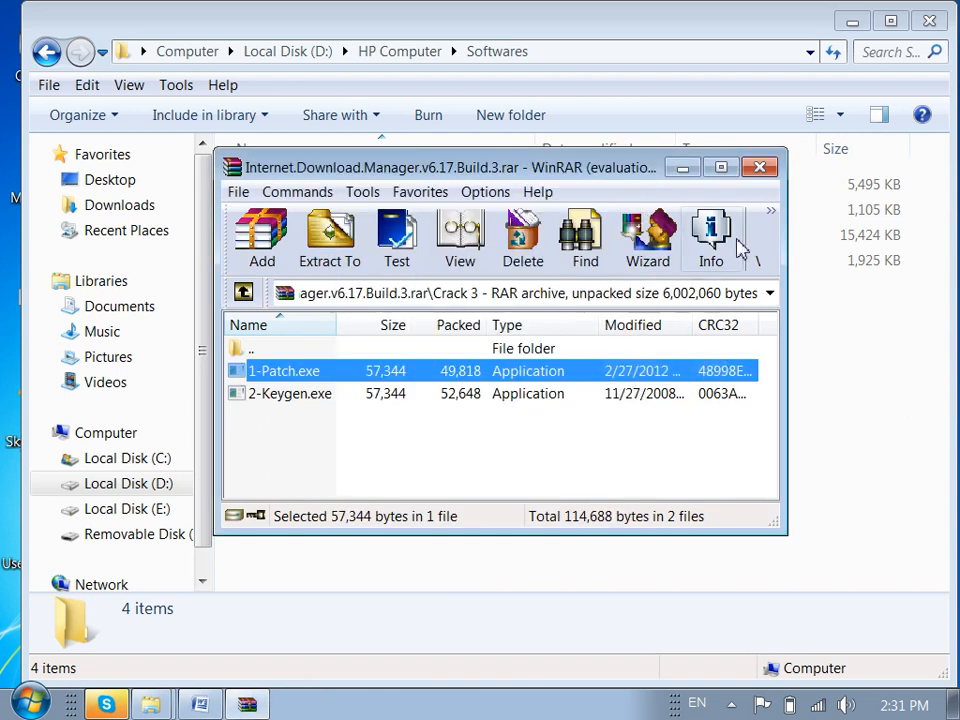
click(759, 168)
click(930, 24)
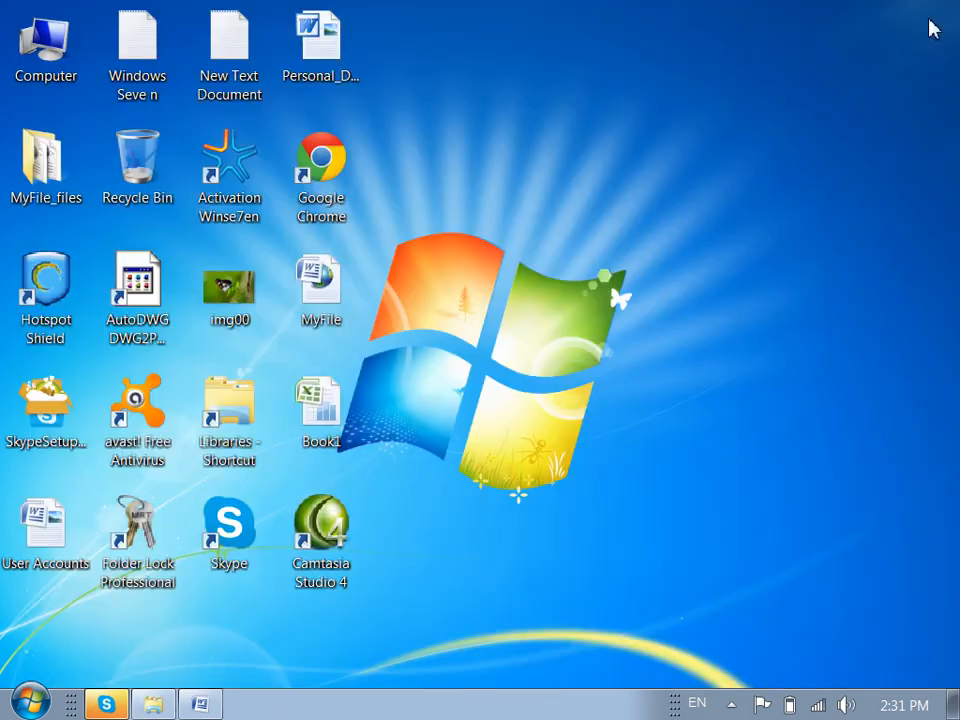
click(12, 680)
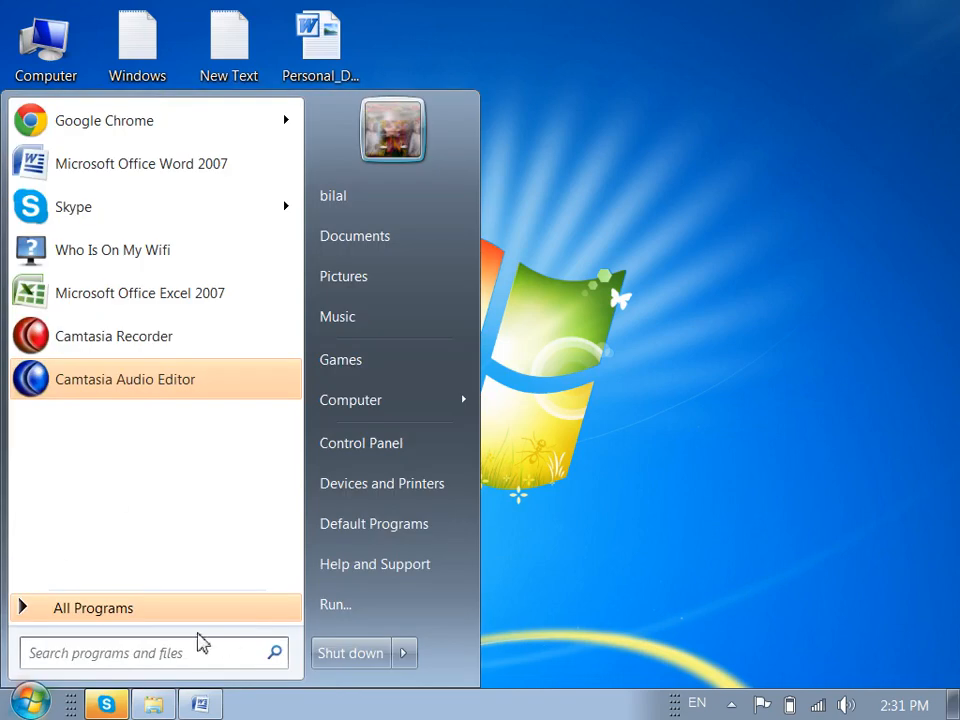
click(163, 608)
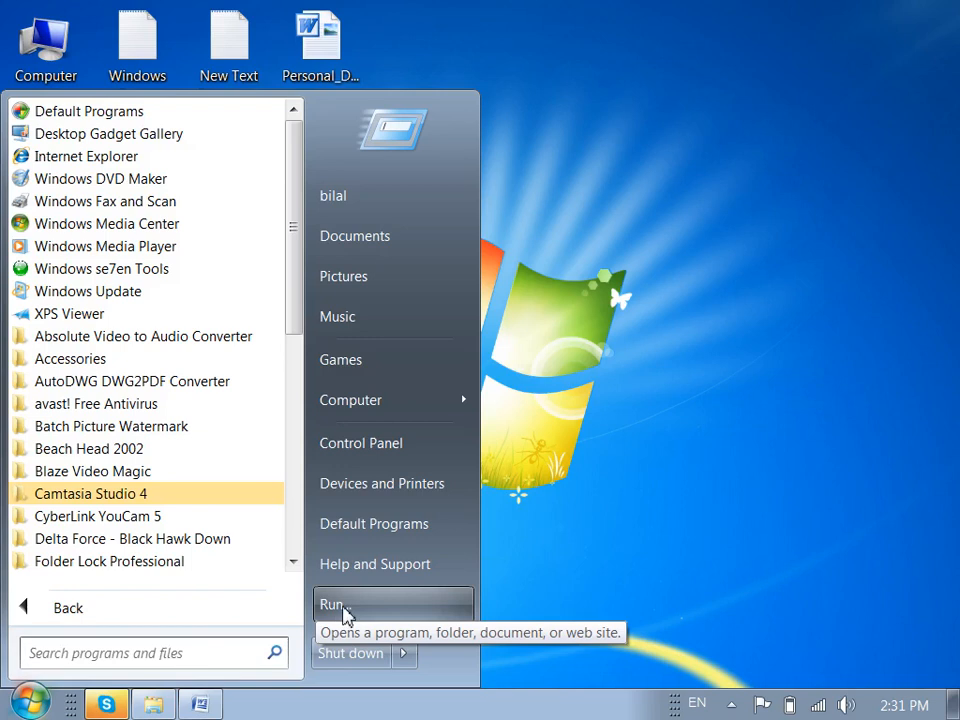
click(345, 614)
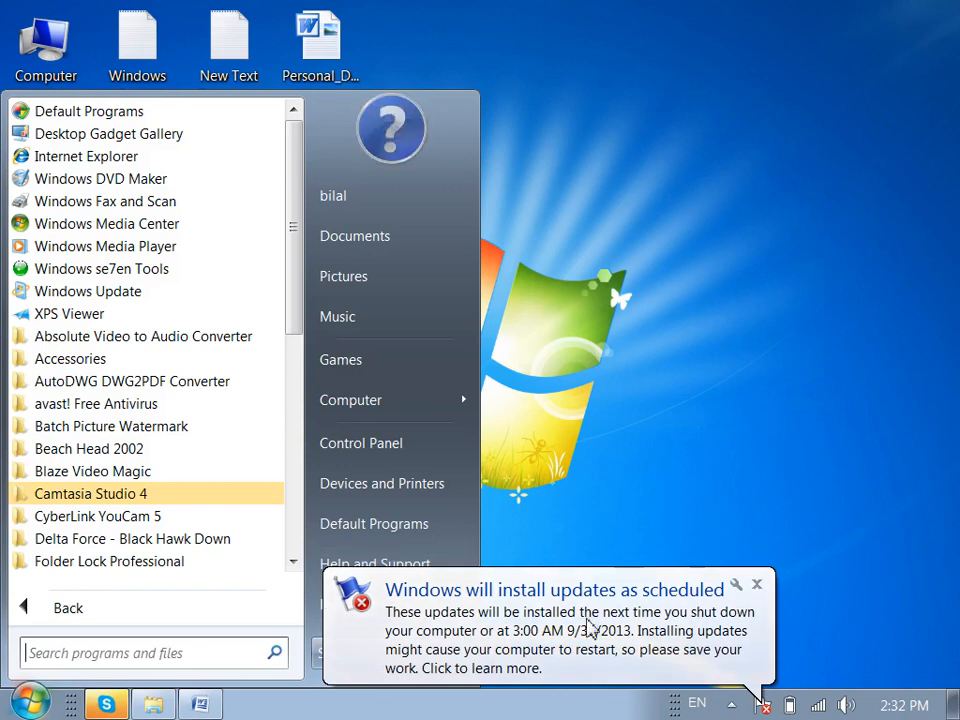
click(757, 584)
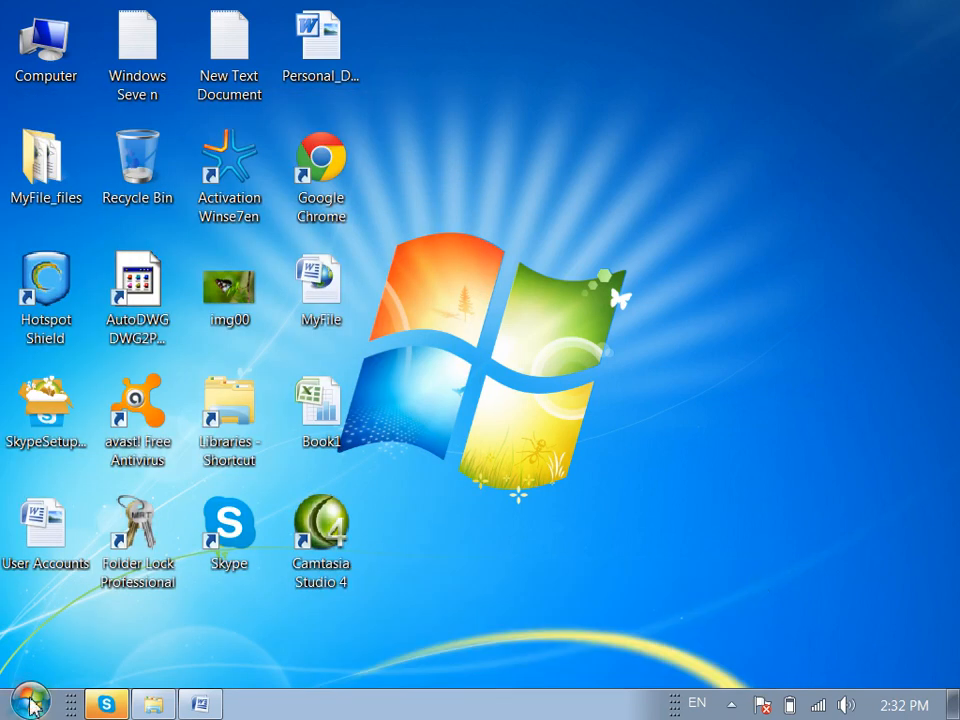
- Launch Internet Download Manager from its program folder and dismiss the Tip of the Day
click(32, 706)
click(125, 614)
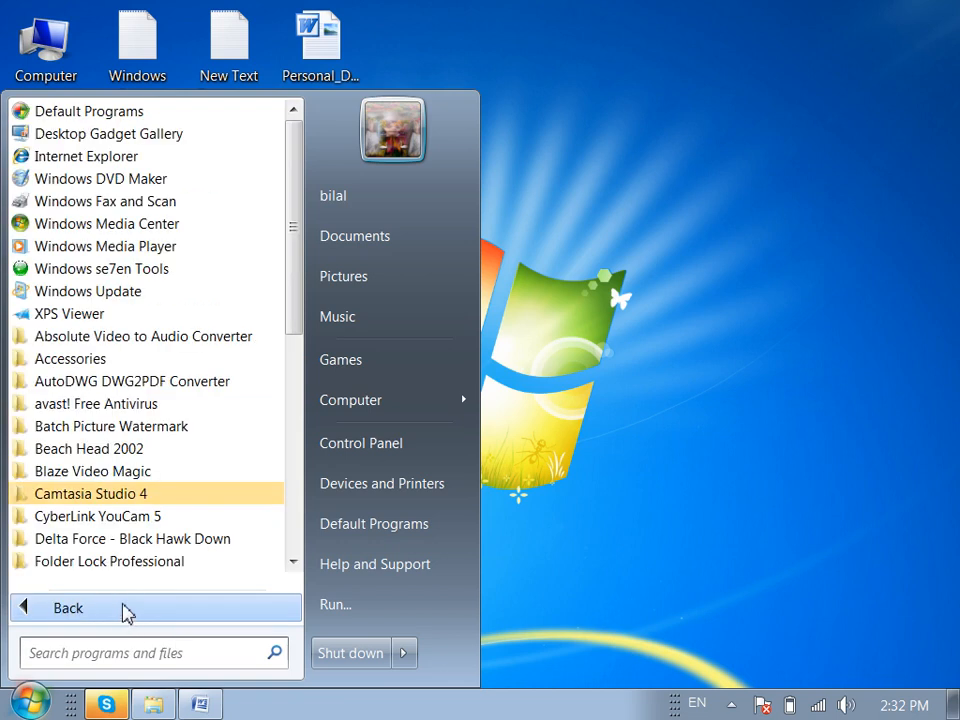
scroll(154, 544, down, 6)
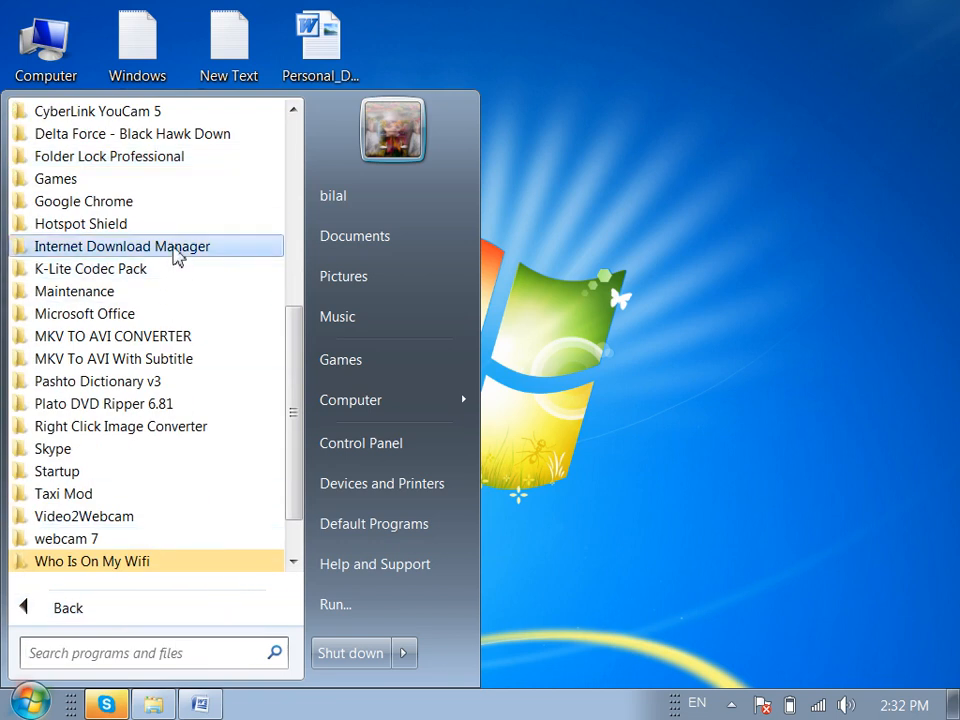
click(173, 247)
click(100, 316)
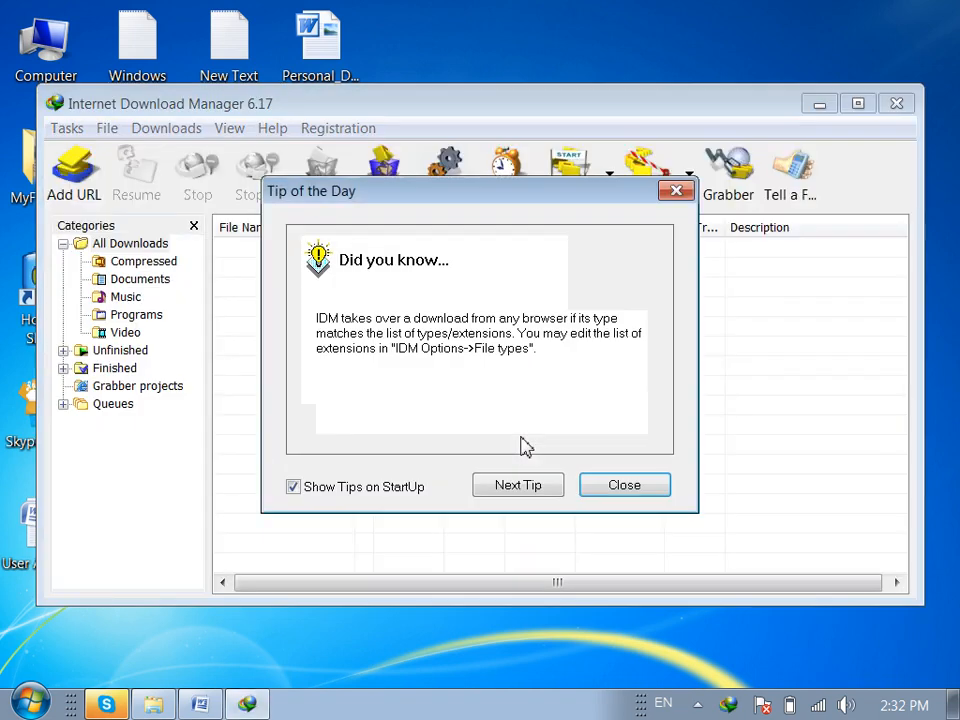
click(619, 487)
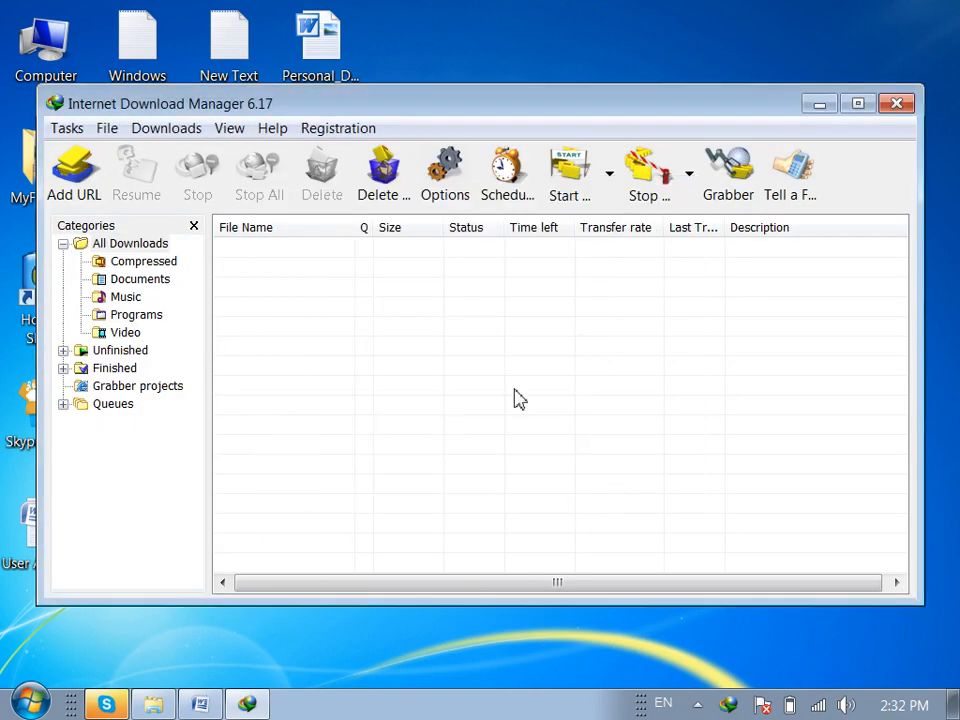
- Review the General and Downloads pages of the Internet Download Manager configuration and close it
click(444, 186)
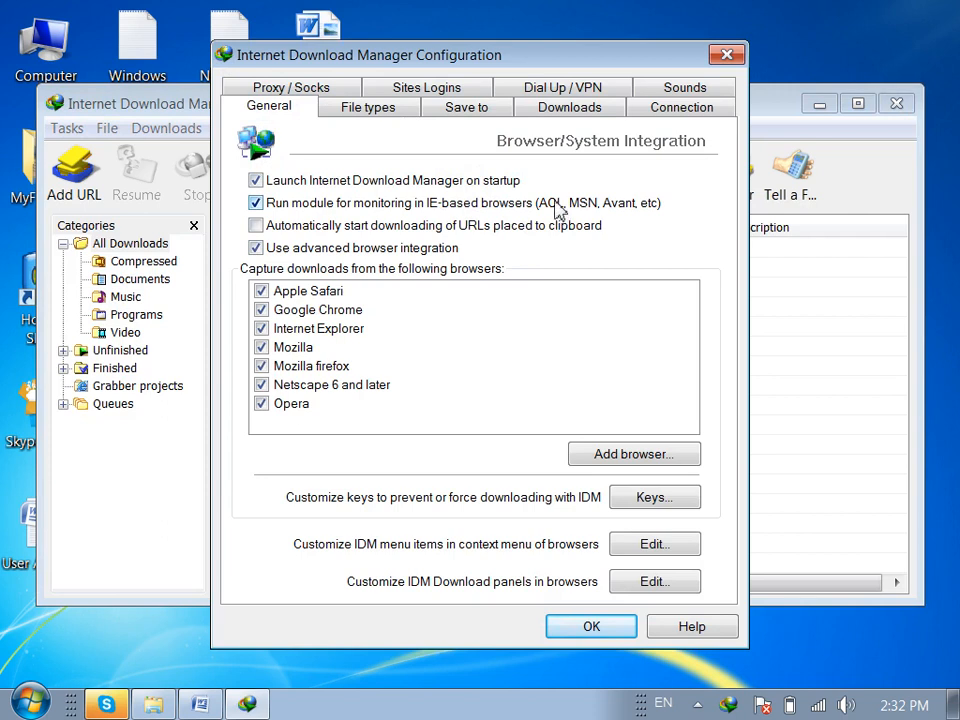
click(543, 107)
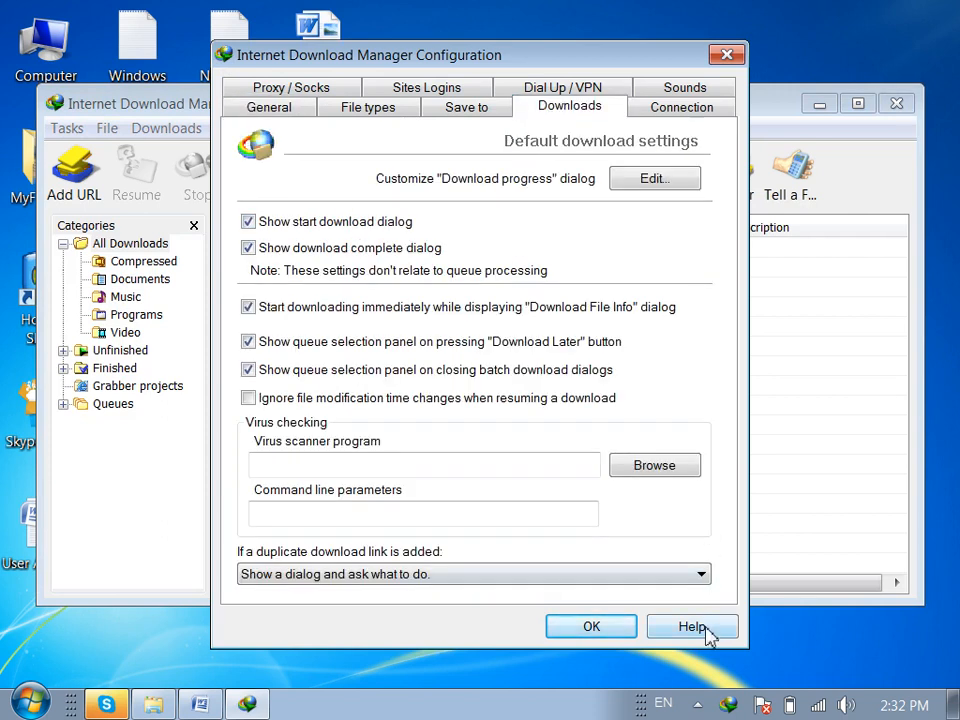
click(621, 630)
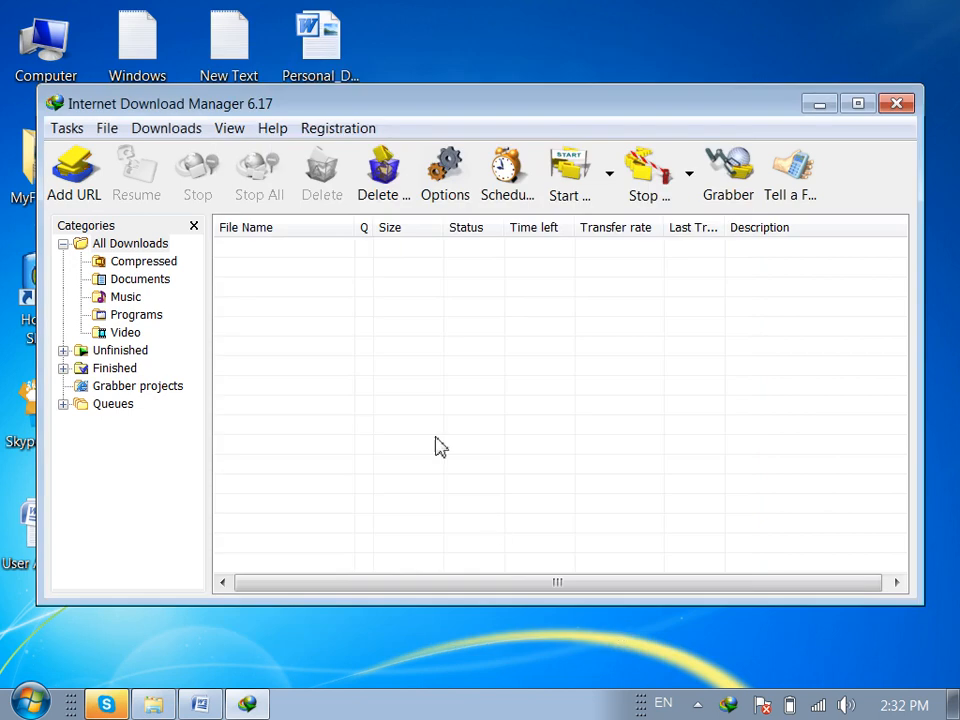
- Examine the Downloads commands and reopen the configuration to review its Dial Up / VPN, Downloads, Connection and General settings
click(172, 130)
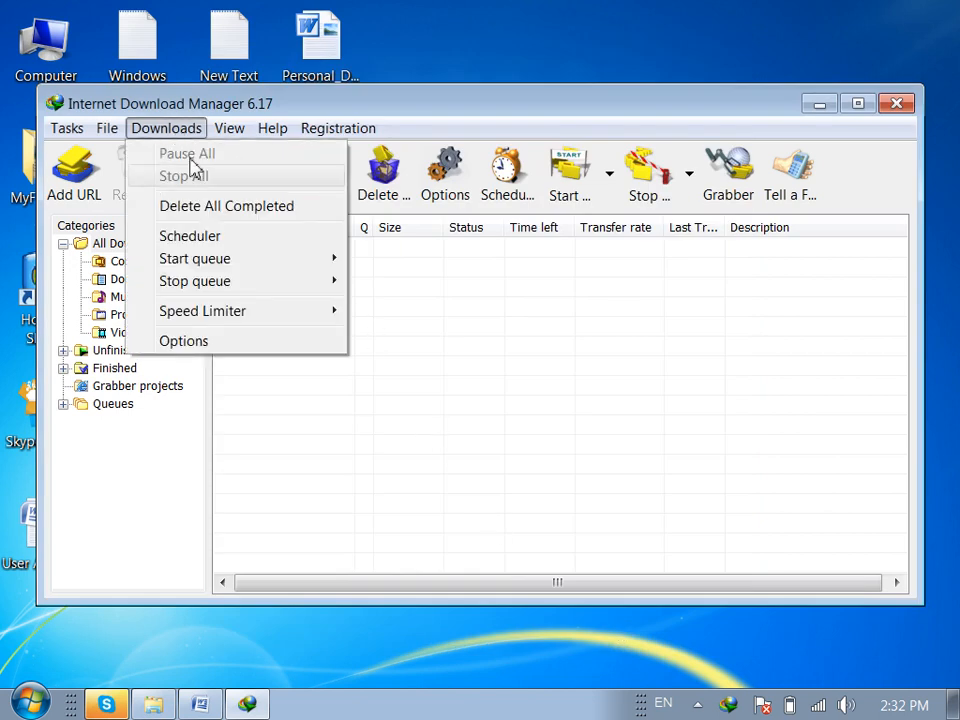
mouse_move(262, 137)
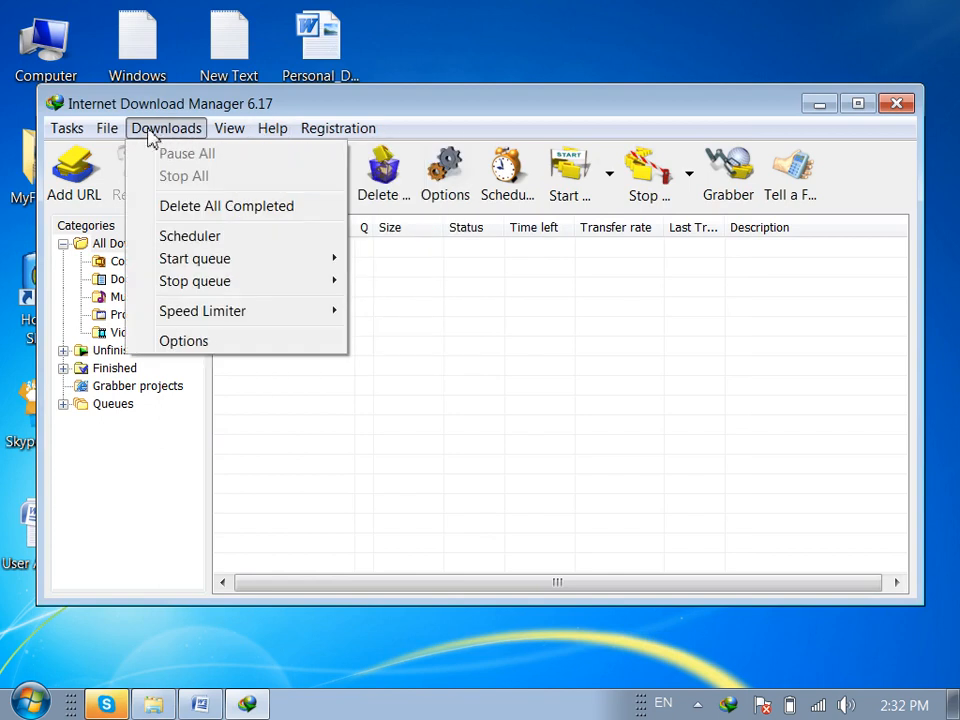
mouse_move(146, 137)
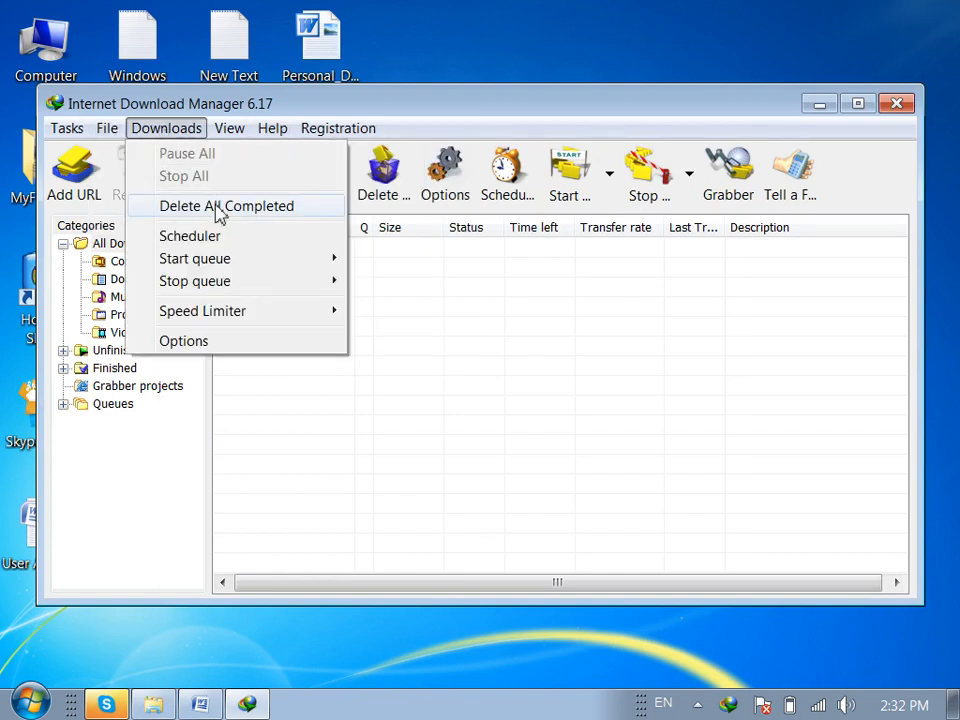
click(225, 339)
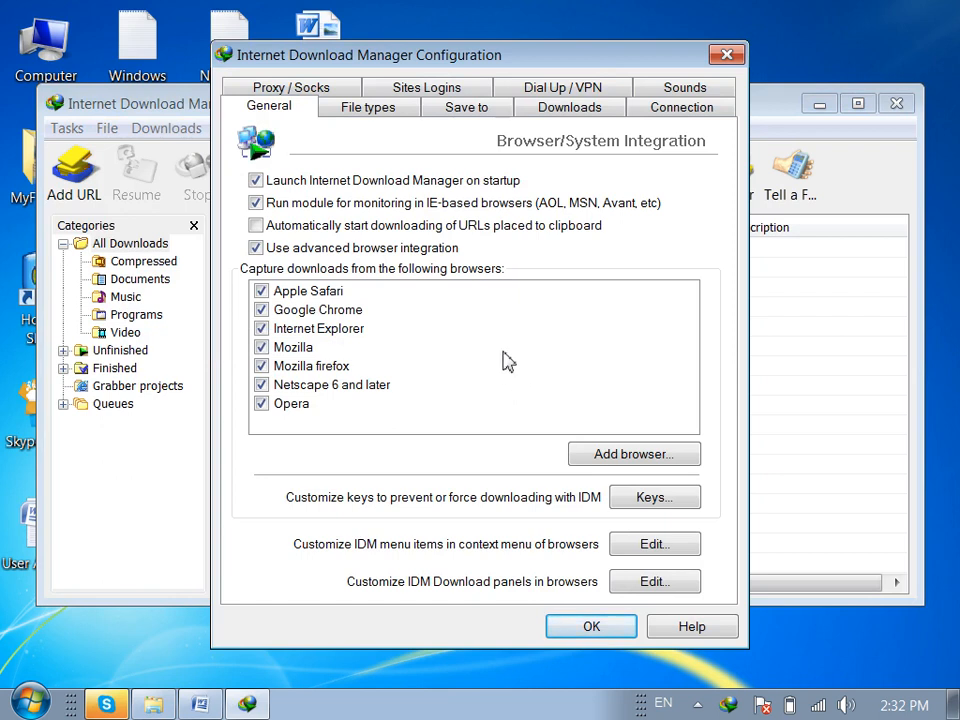
click(551, 112)
click(561, 90)
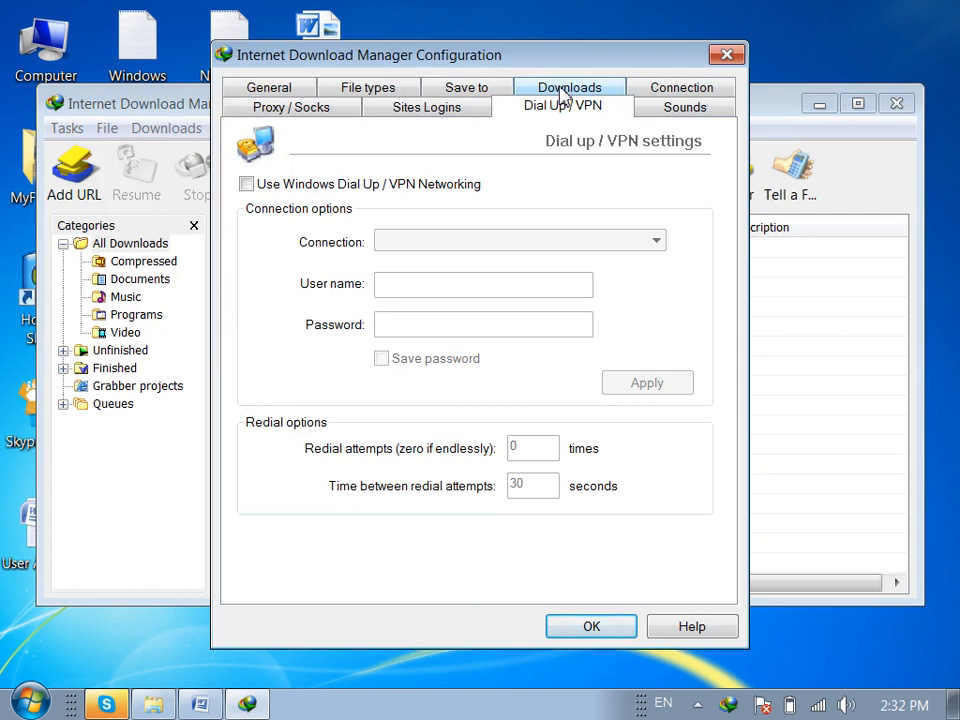
click(440, 112)
click(551, 110)
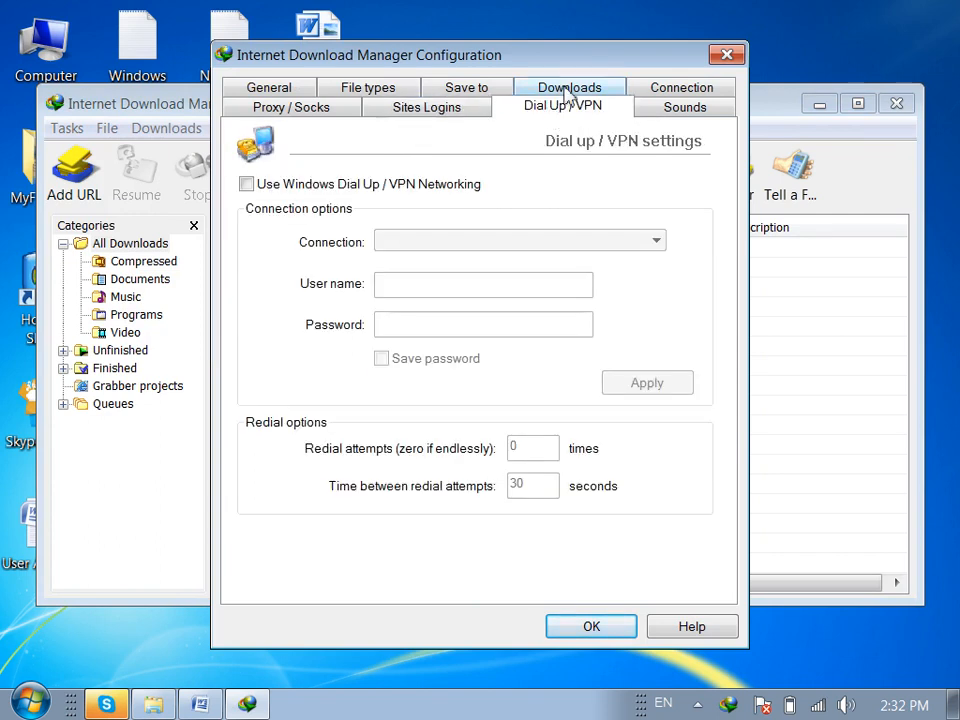
click(570, 90)
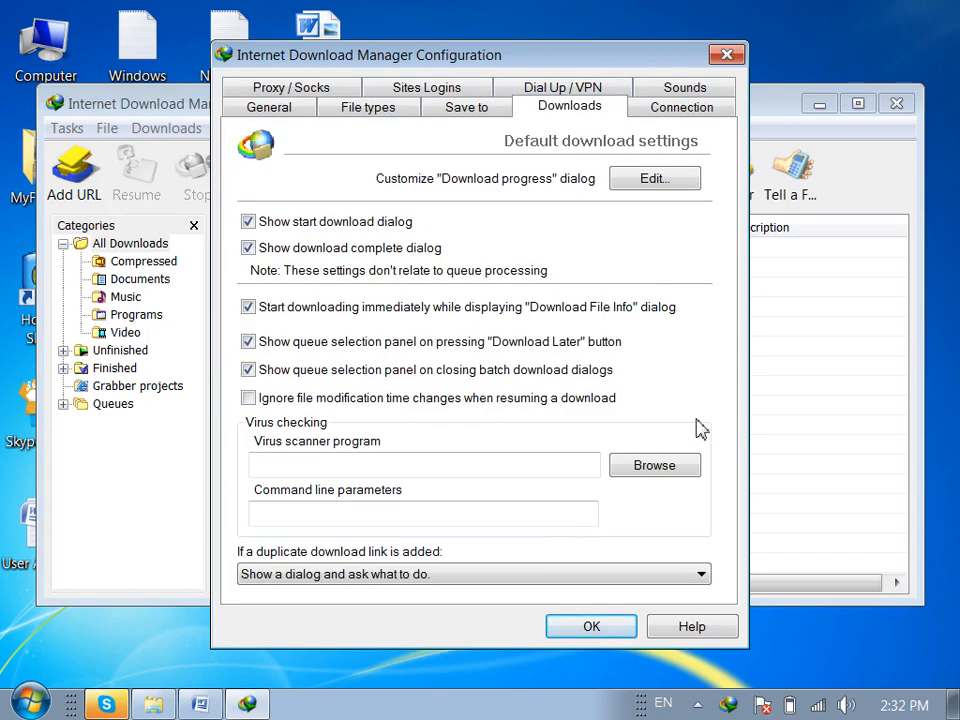
click(670, 110)
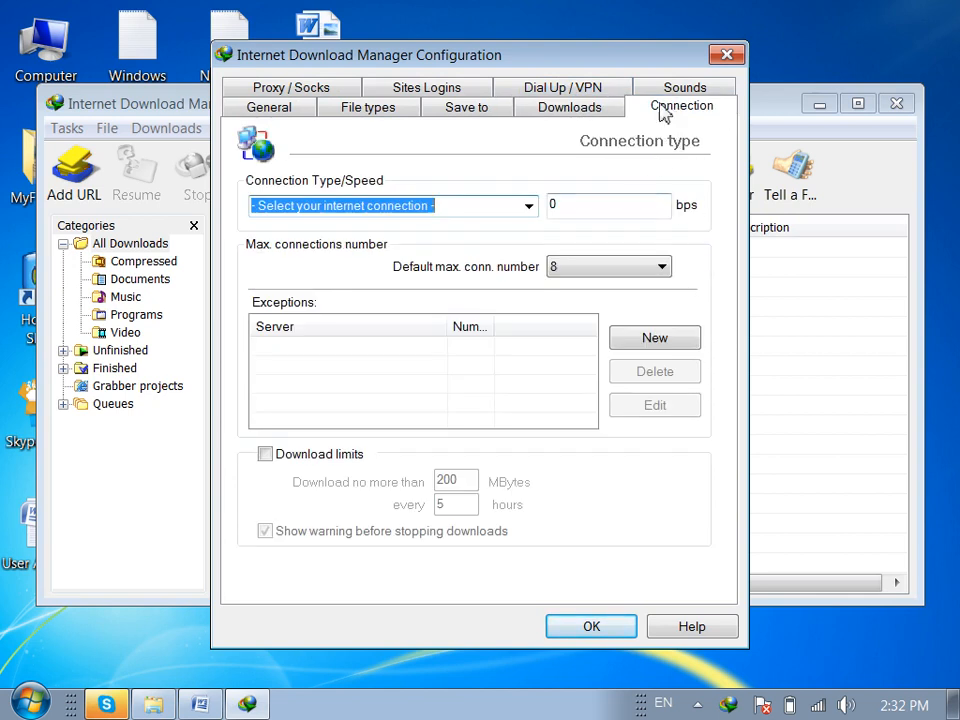
click(610, 628)
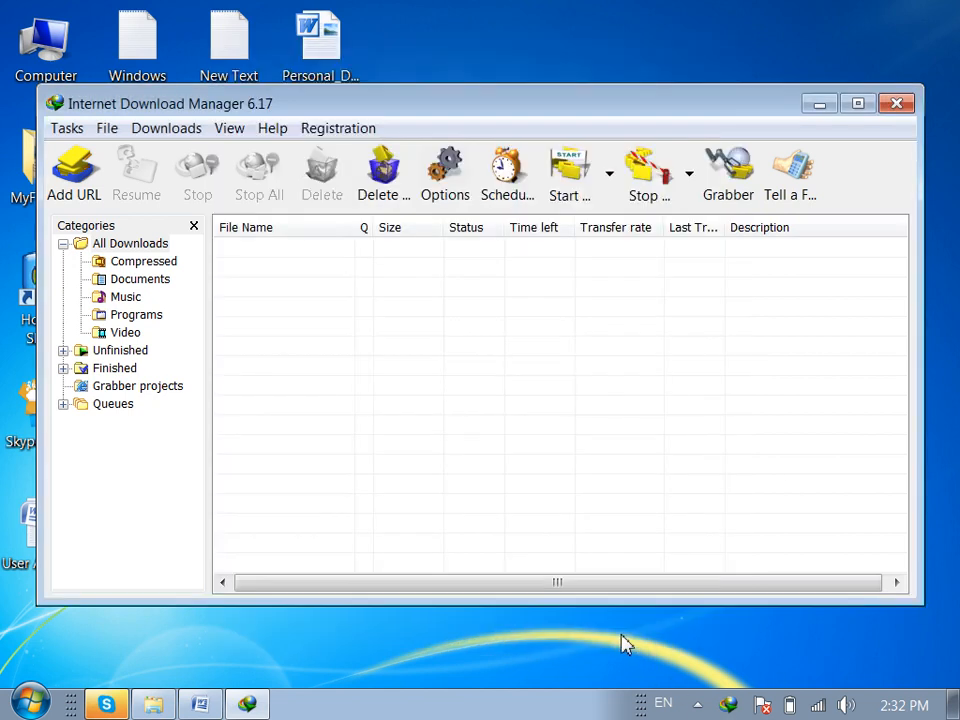
click(453, 183)
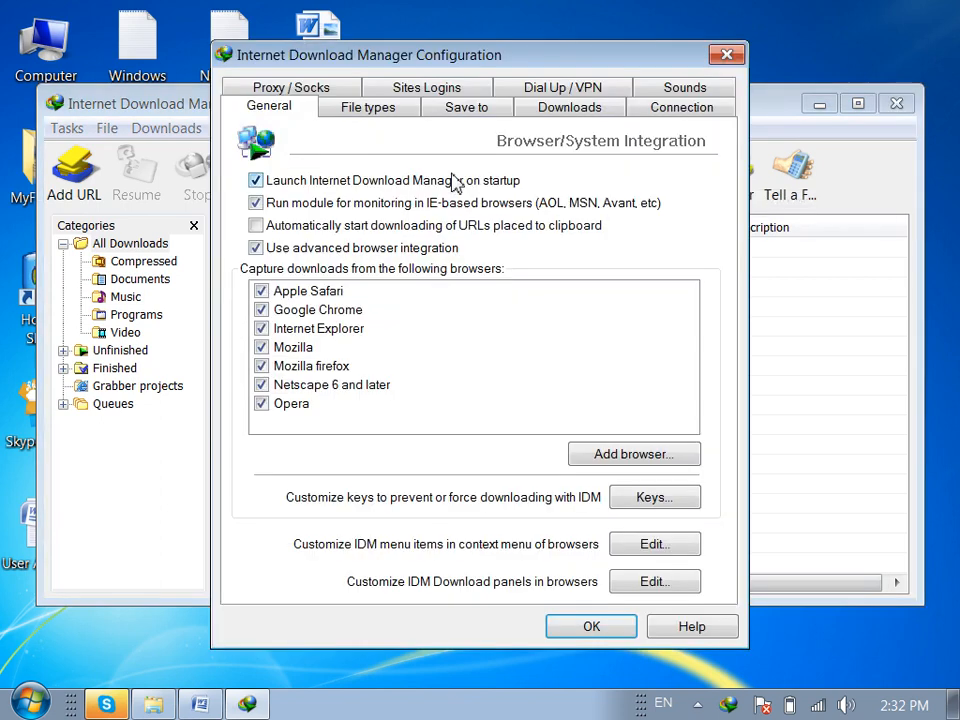
click(715, 52)
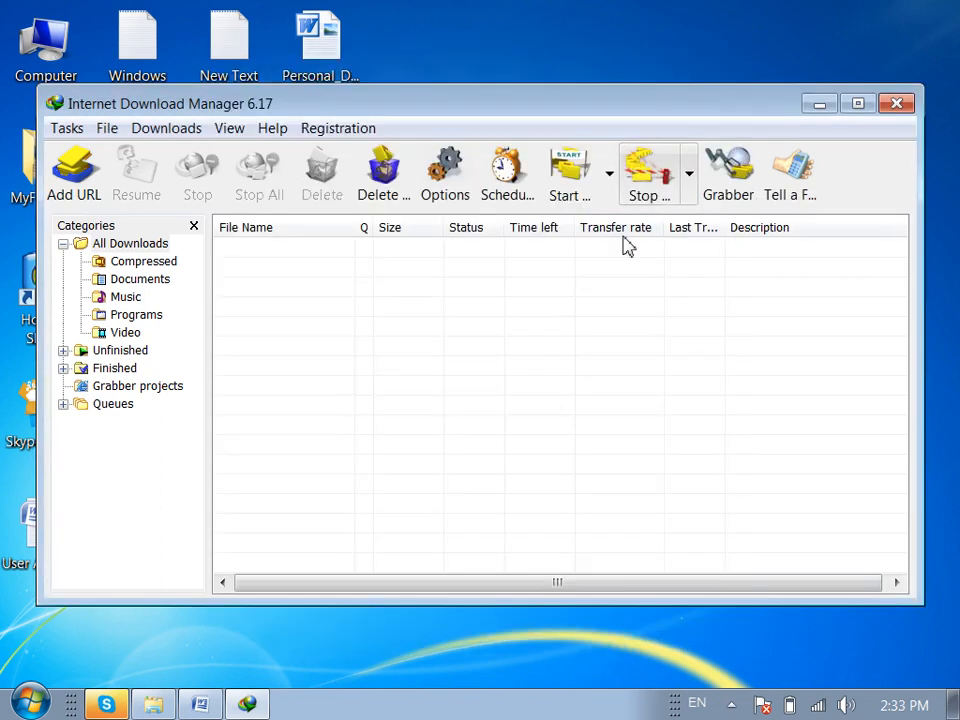
- In the Connection options, set the connection type to Other and its speed to 999999999 bps
click(187, 133)
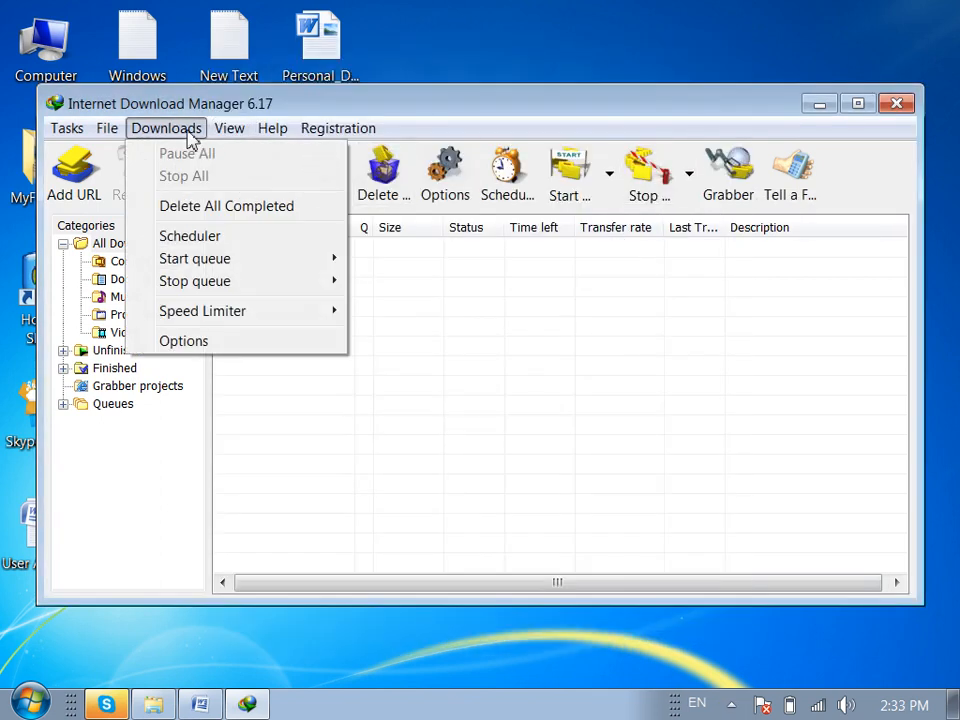
click(236, 342)
click(662, 110)
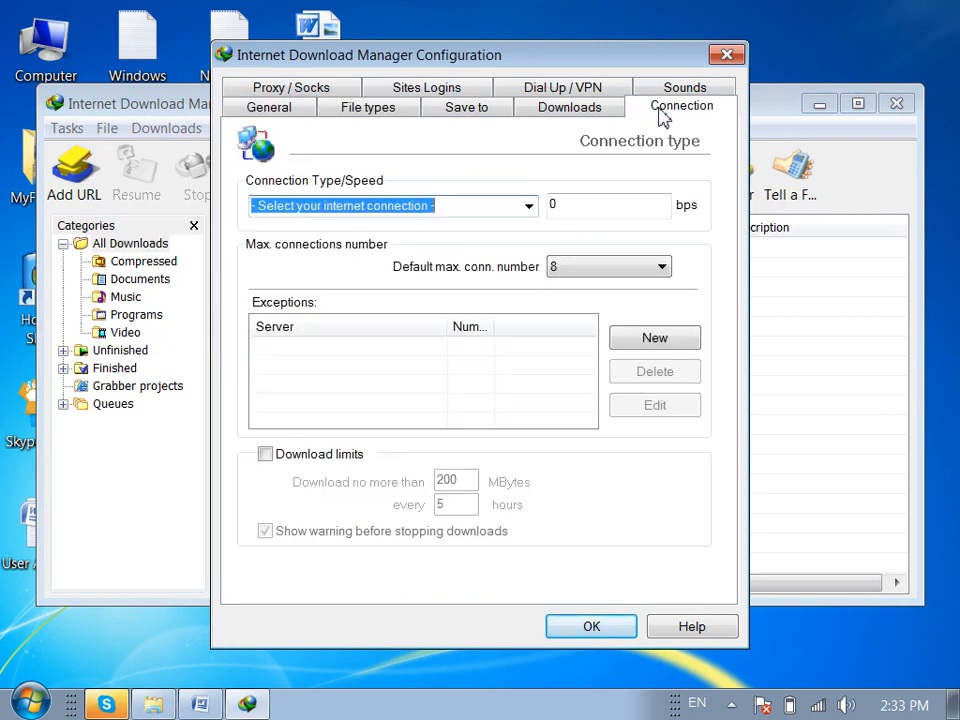
click(528, 206)
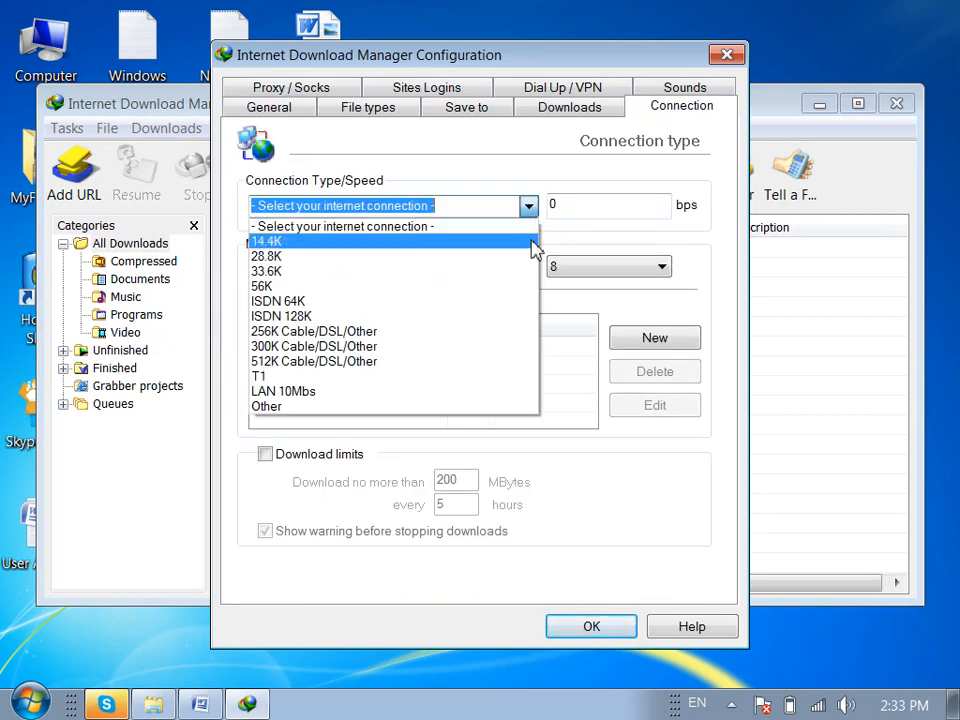
click(344, 407)
double_click(596, 206)
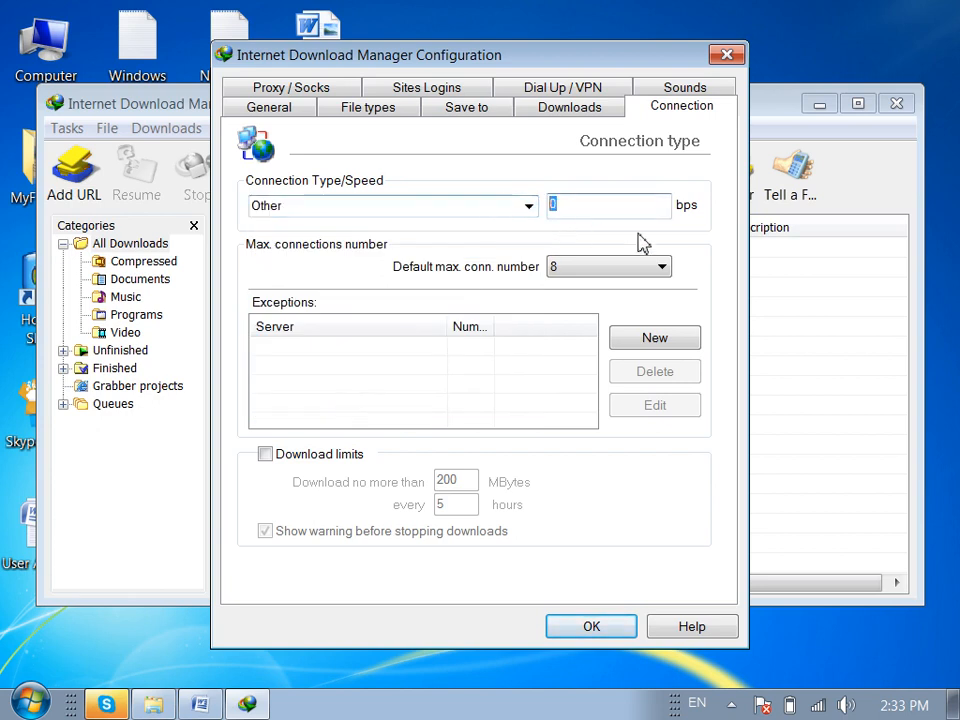
text(9999999999999999999)
text(999999999)
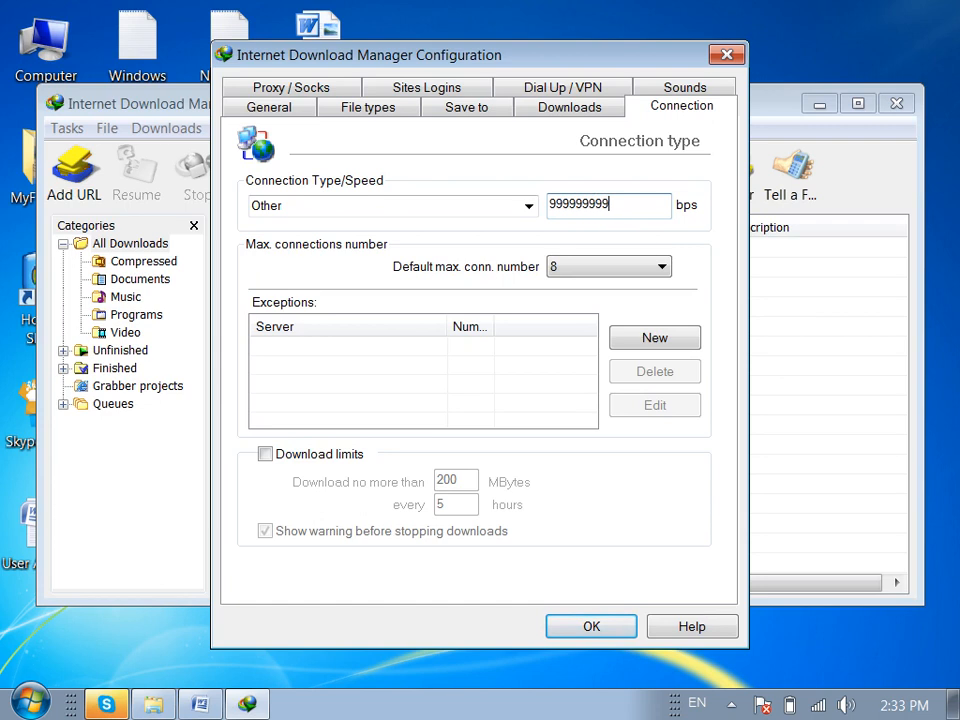
- Set the default maximum connection number to 16 and save the configuration
click(594, 263)
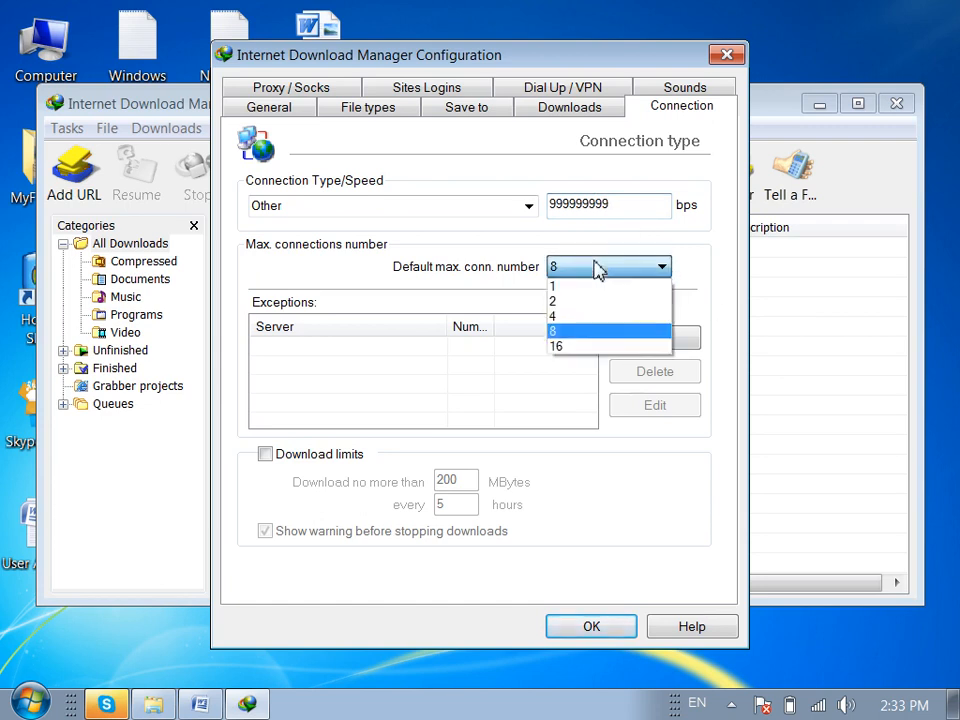
click(580, 344)
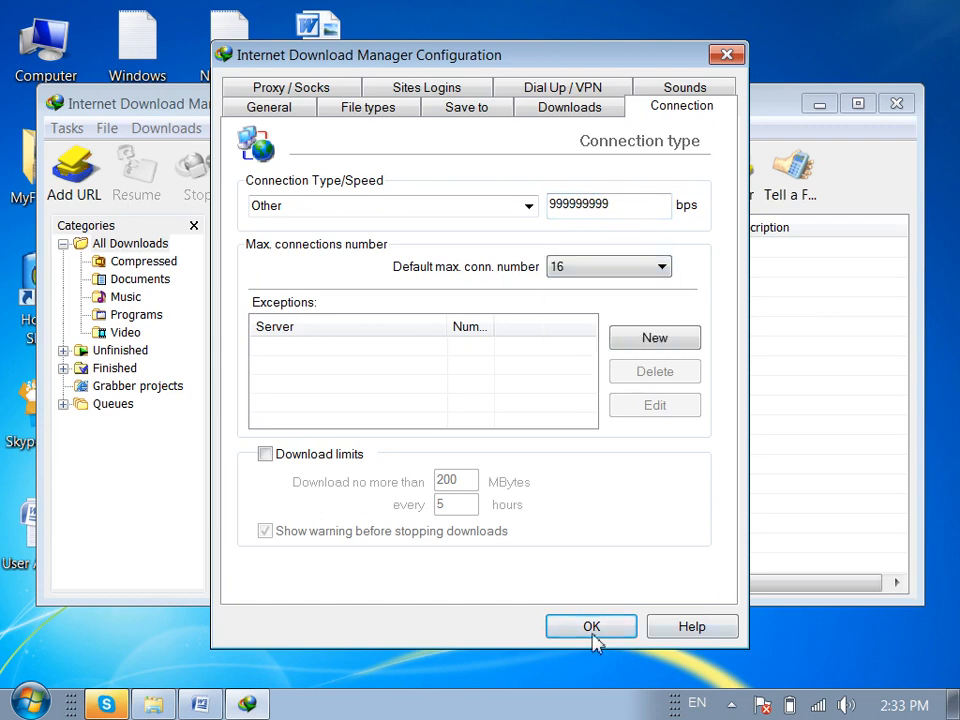
click(591, 626)
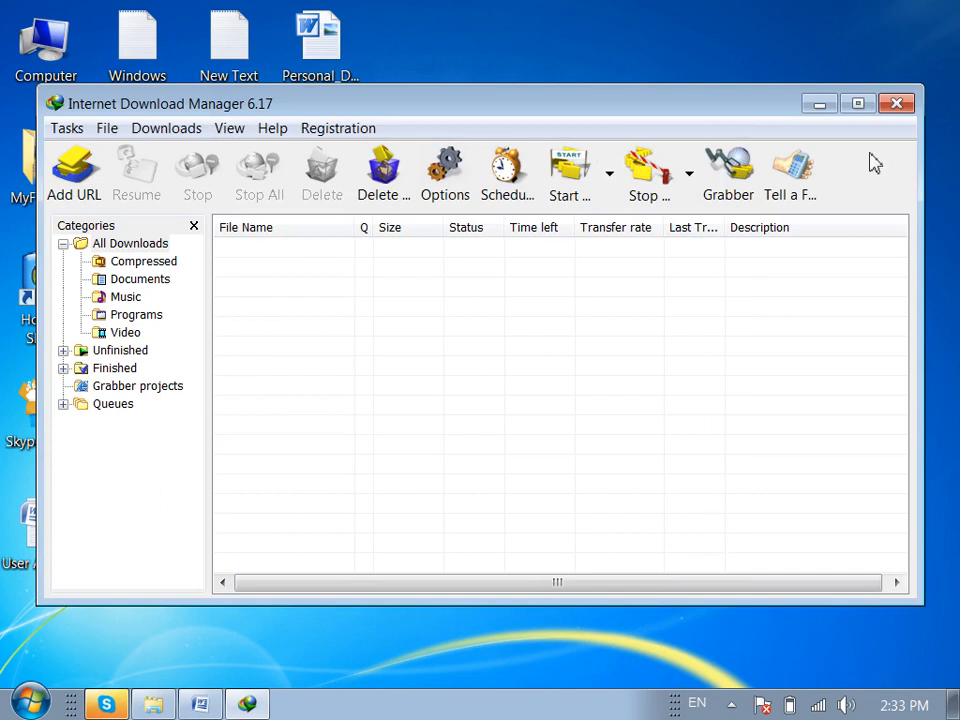
- Close Internet Download Manager, launch Registry Editor by running Regedit, and maximize its window
click(896, 103)
key(super)
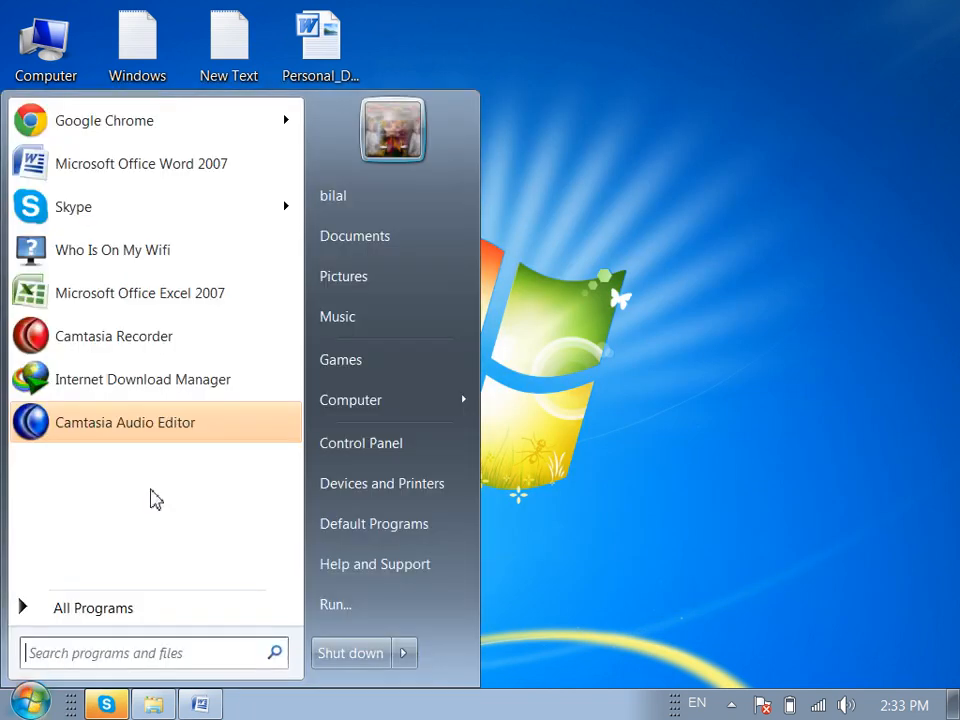
click(322, 608)
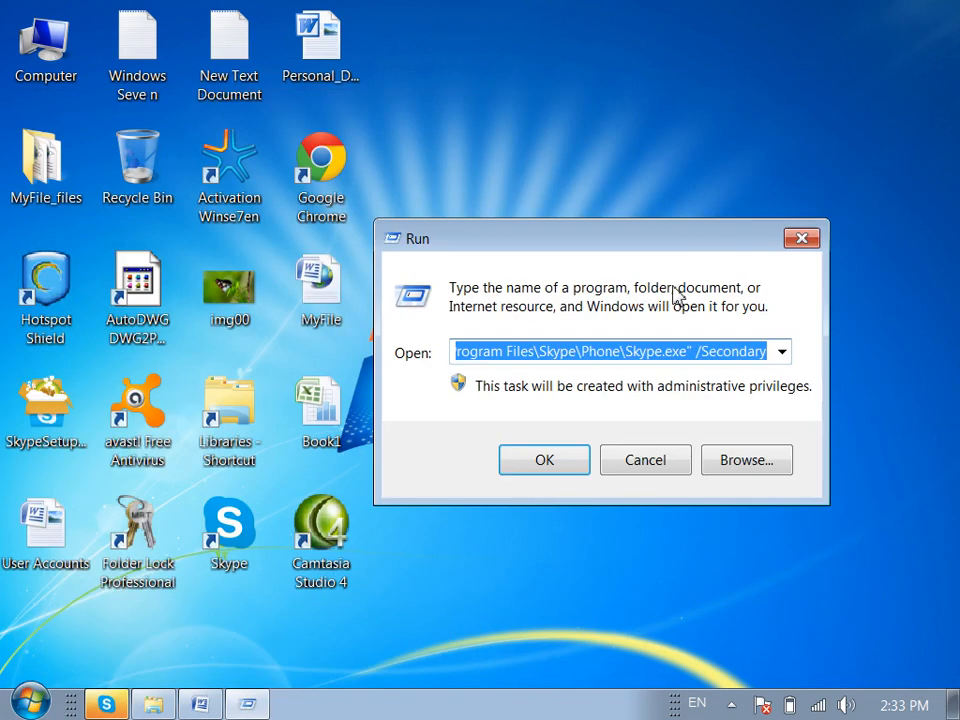
drag(694, 245, 707, 176)
text(Regedit)
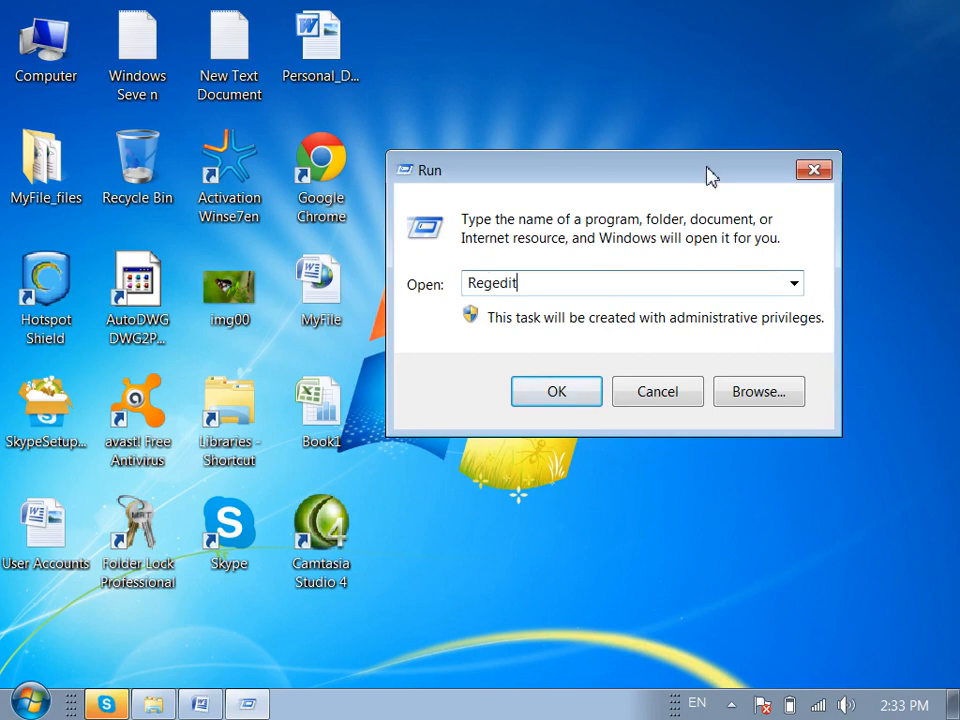
key(Return)
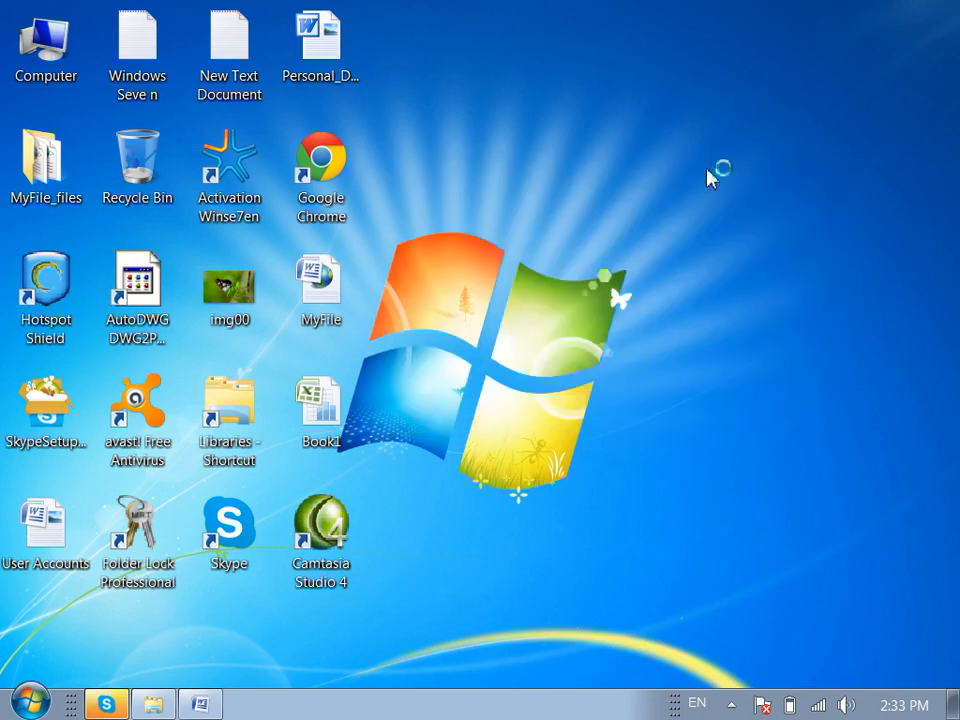
double_click(536, 132)
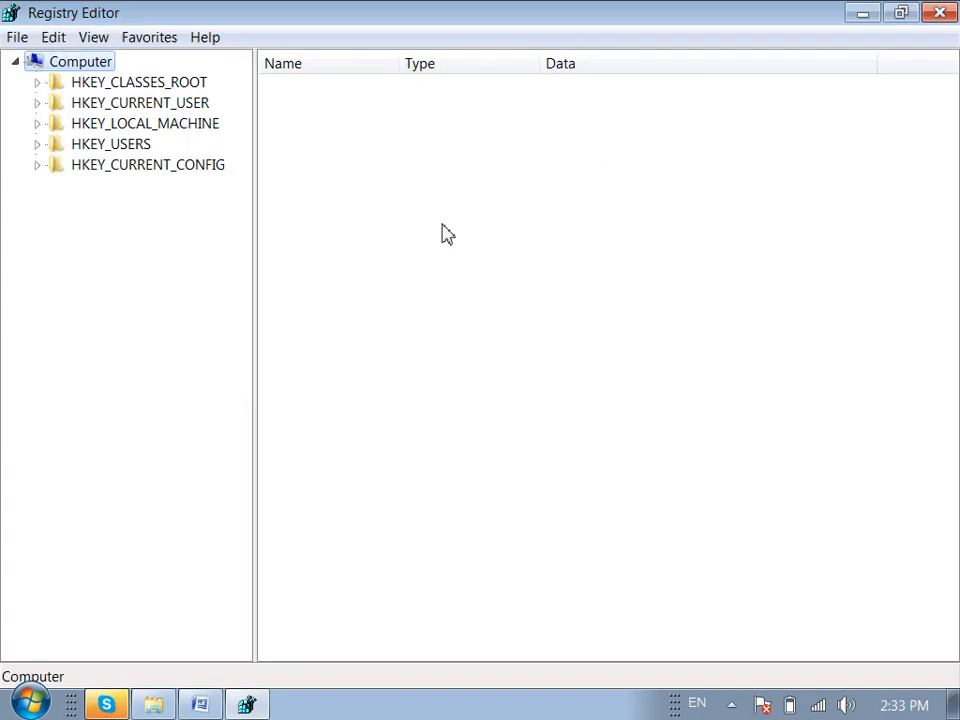
- Create a string value named QoSPacket in the registry key HKEY_CURRENT_USER\Control Panel\Desktop
double_click(182, 110)
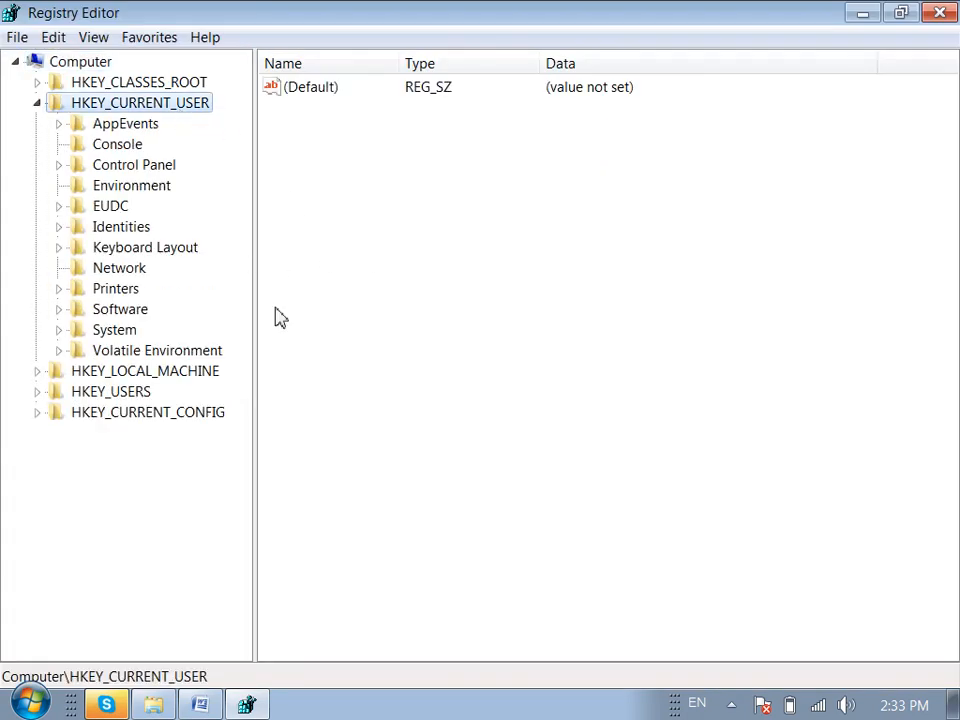
double_click(134, 168)
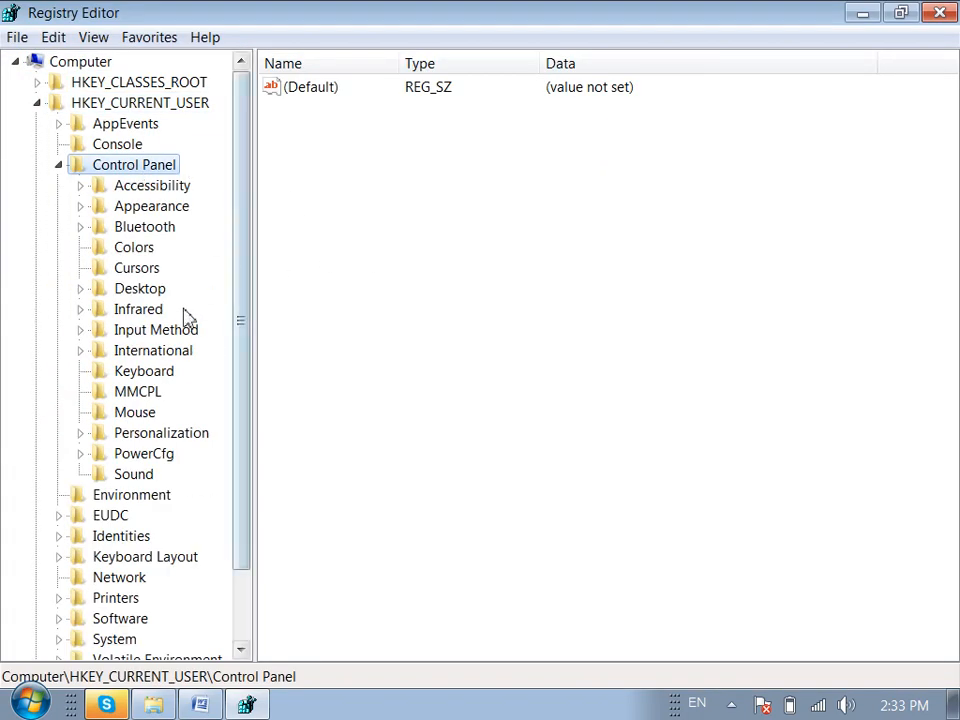
click(142, 289)
right_click(796, 274)
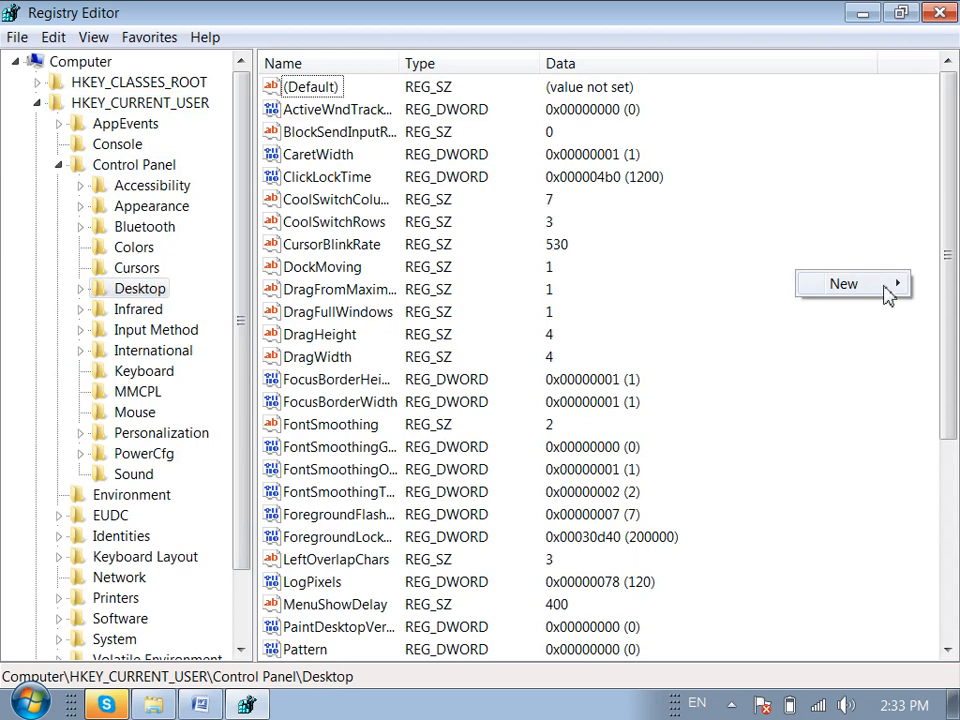
mouse_move(870, 296)
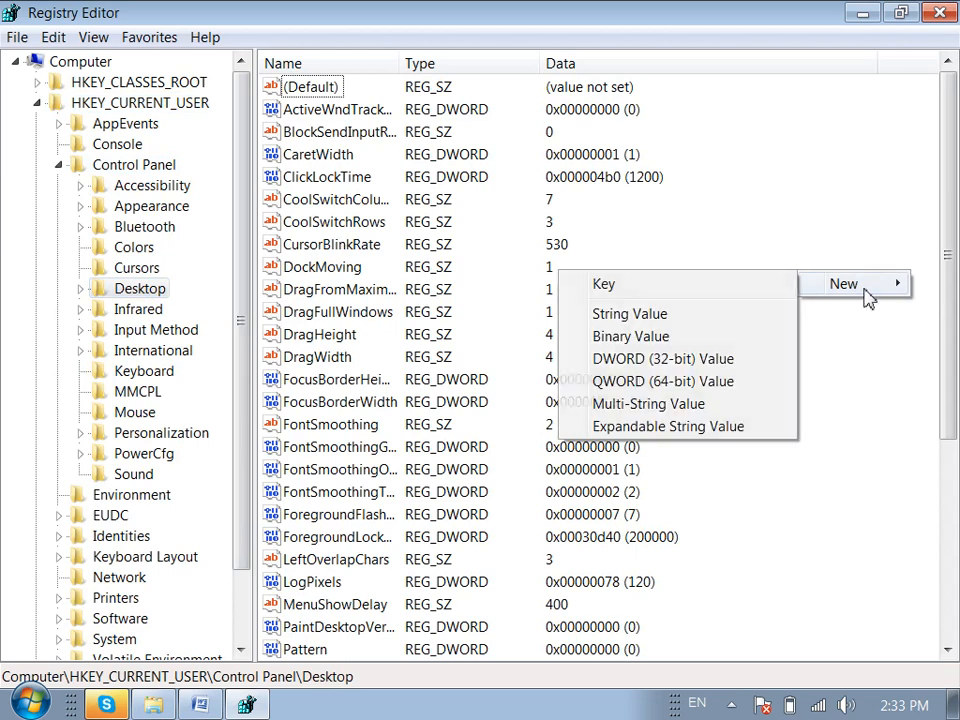
click(707, 314)
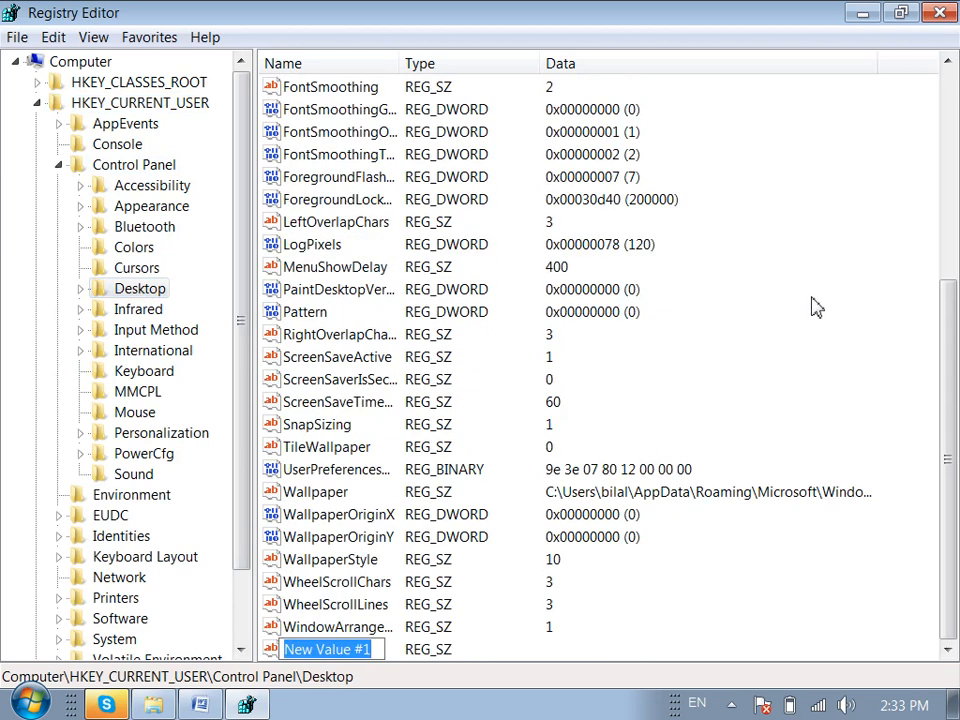
text(oSPacket)
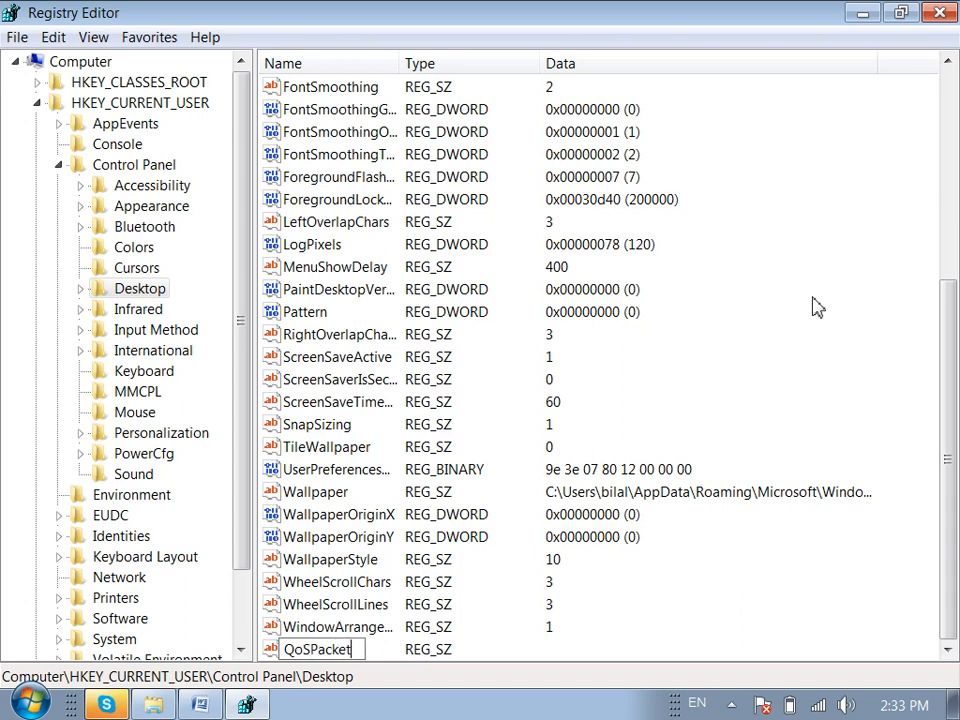
key(Return)
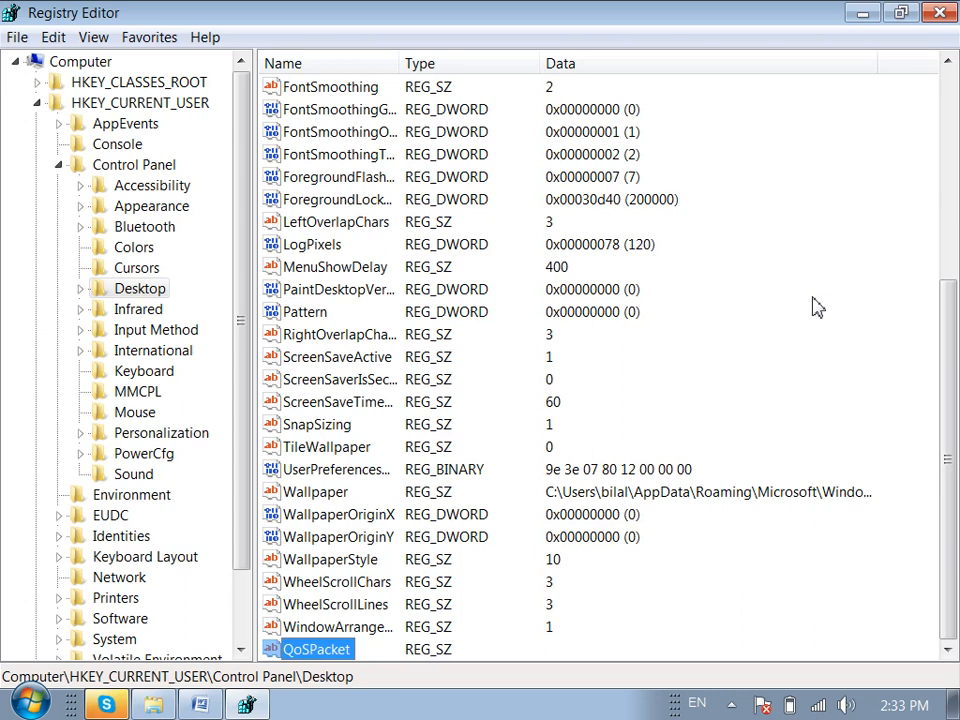
- Set the value data of the QoSPacket string to 1 and close Registry Editor
double_click(313, 652)
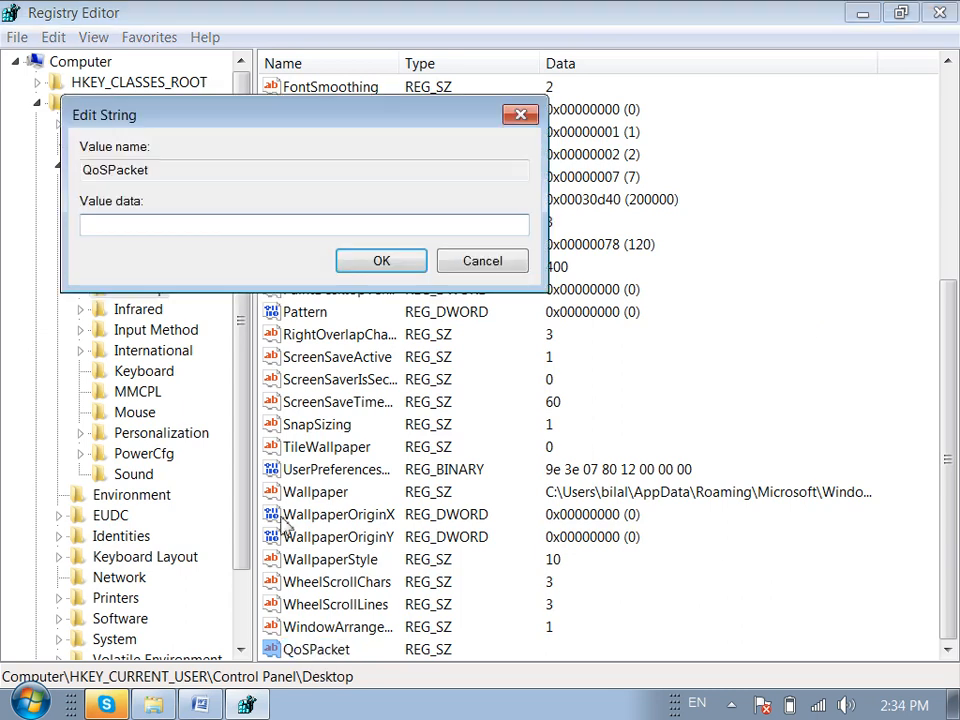
click(385, 264)
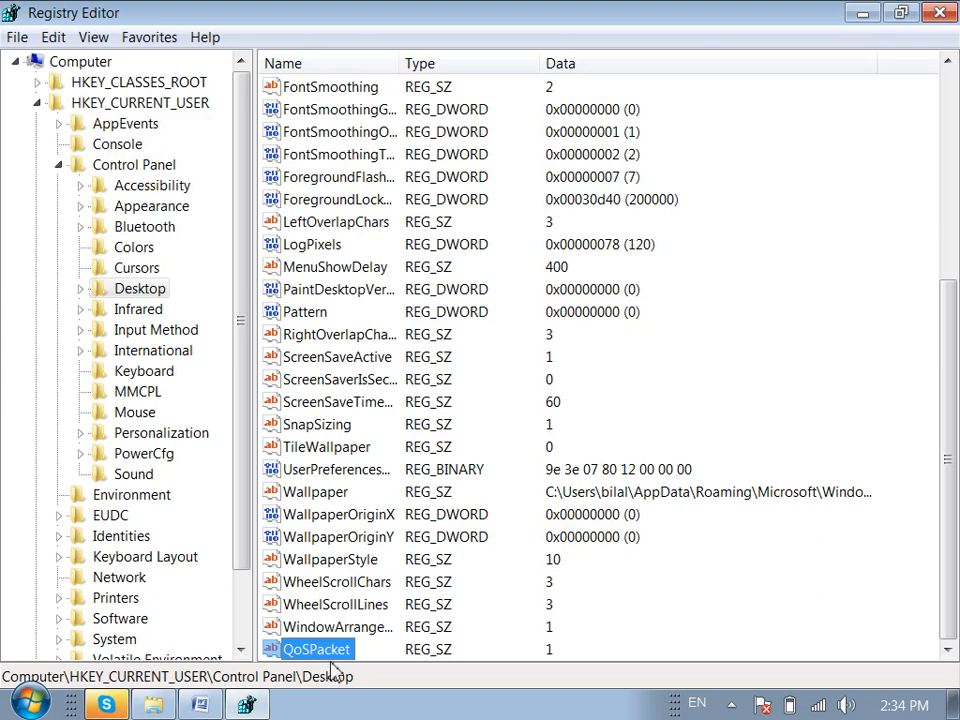
click(938, 12)
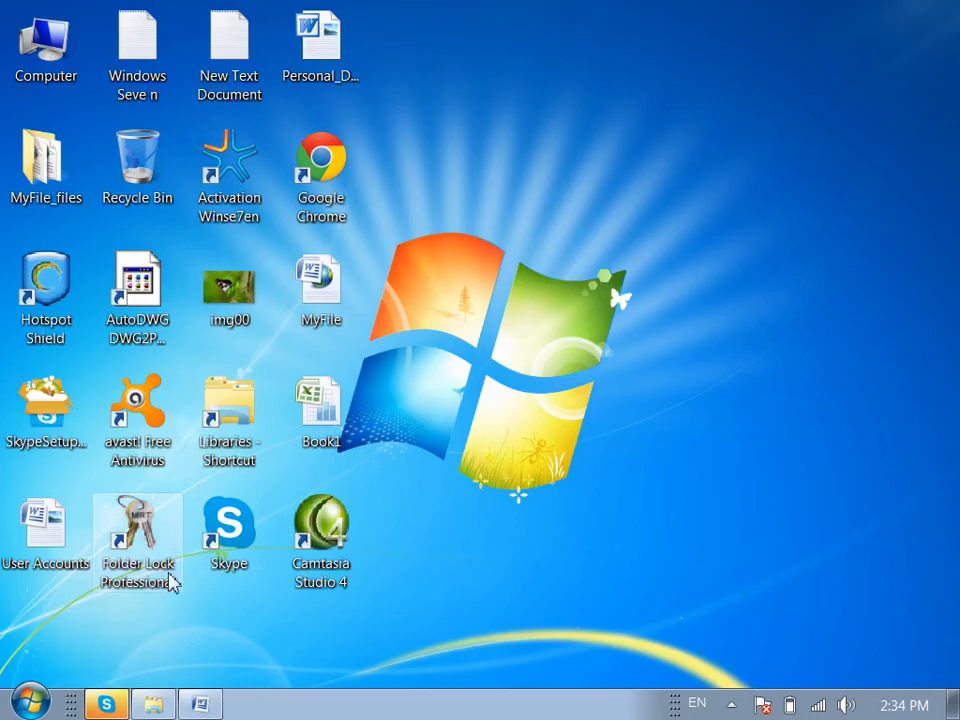
- Launch Google Chrome from the desktop and open the Google home page
double_click(335, 197)
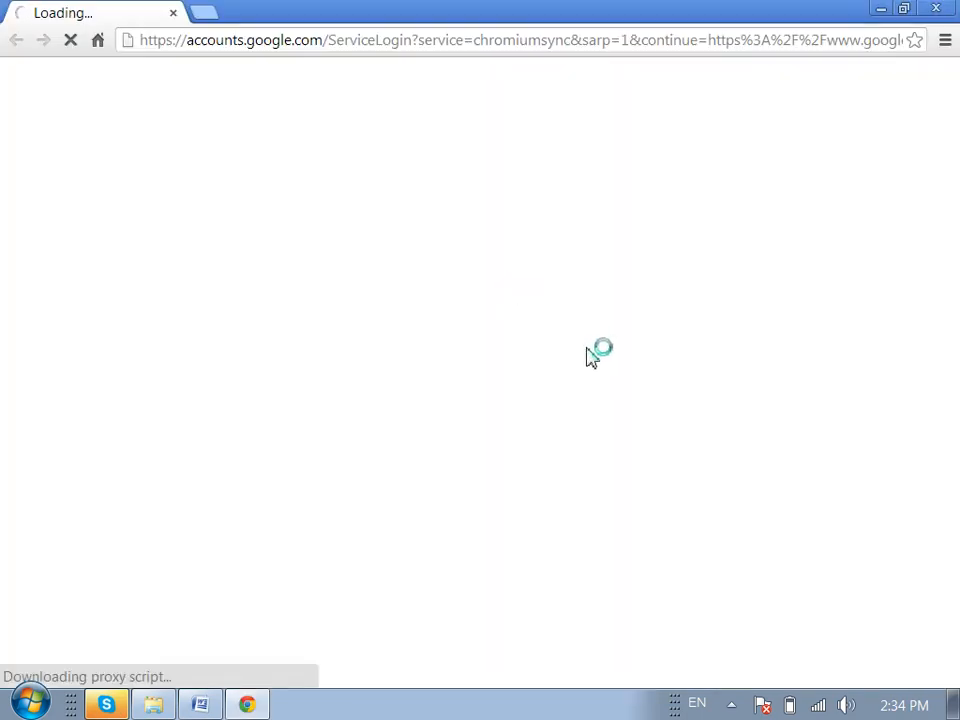
click(392, 42)
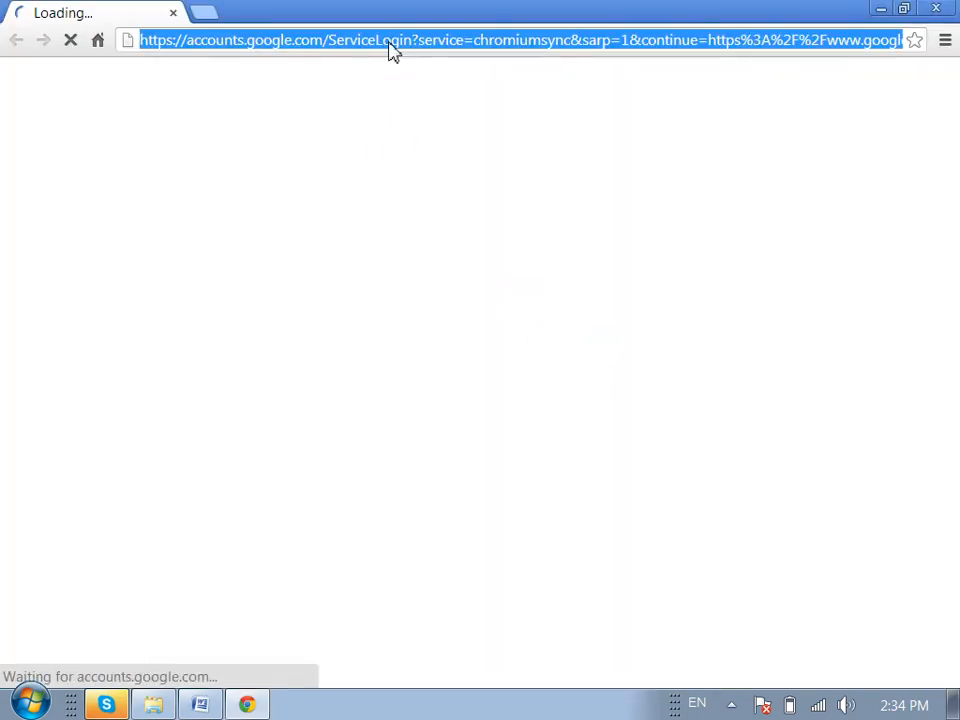
text(google)
key(Return)
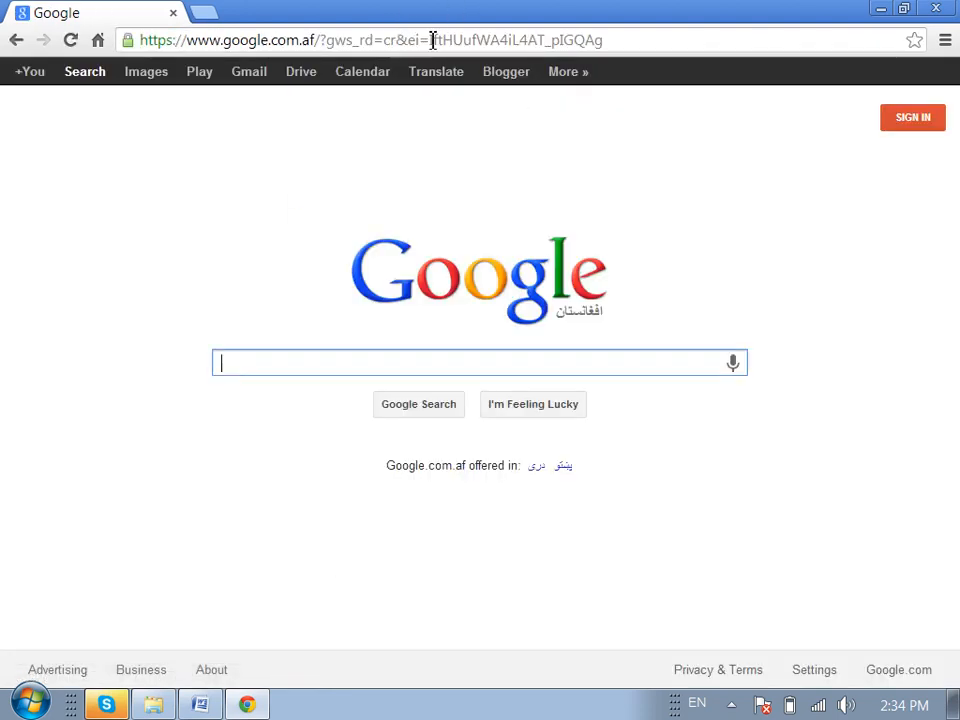
- Try to load the website apniisp.com in the browser
click(433, 40)
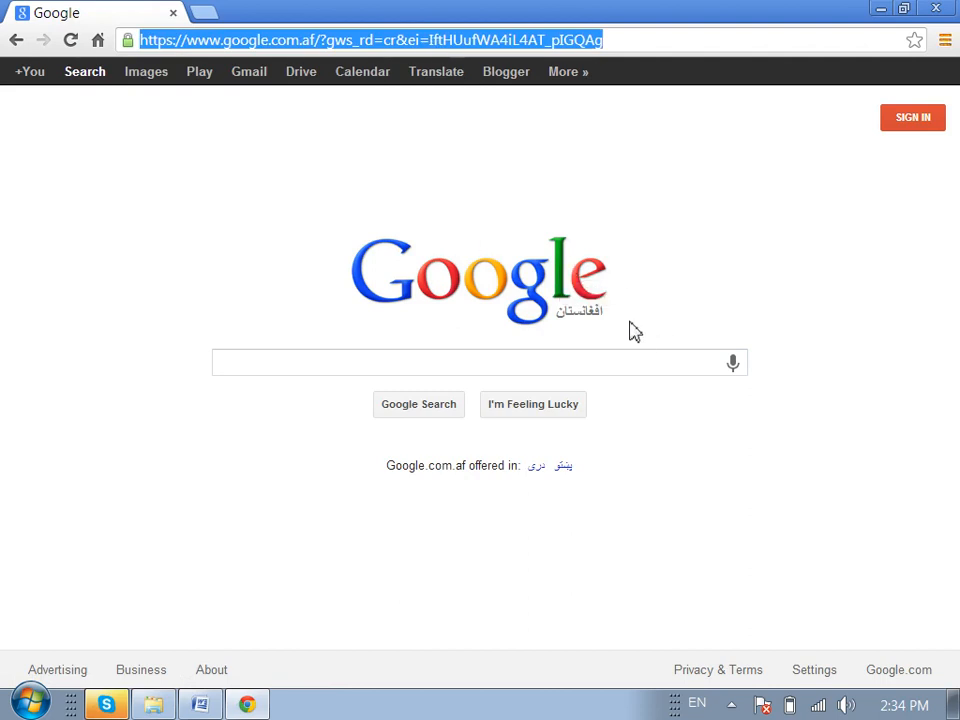
text(ap)
text(p)
key(BackSpace)
text(nisis)
key(BackSpace)
key(BackSpace)
key(BackSpace)
text(isp.com)
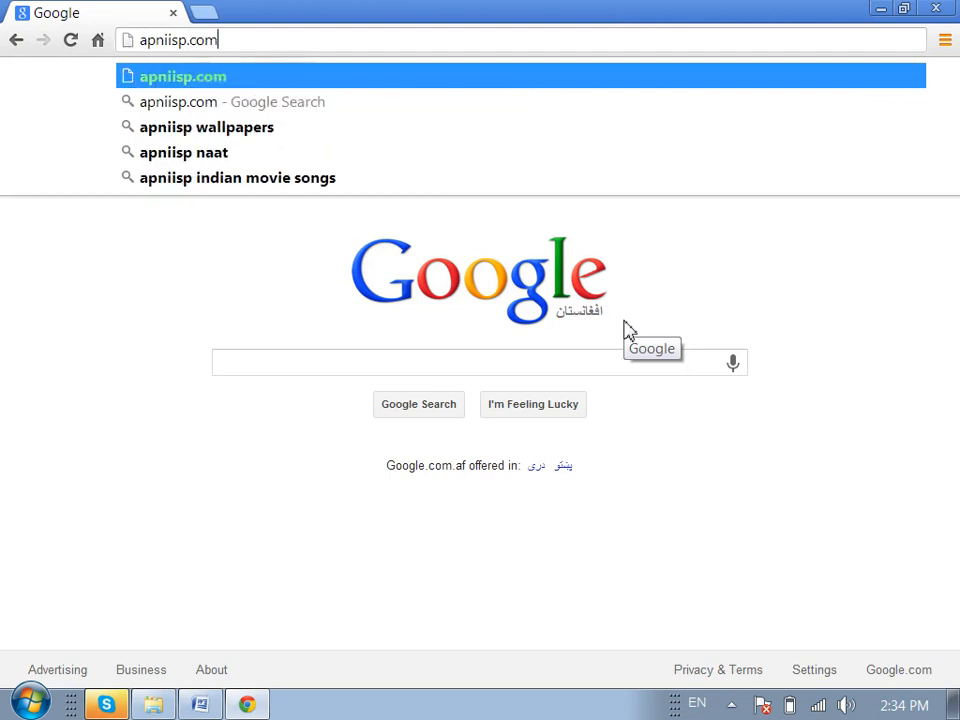
key(Return)
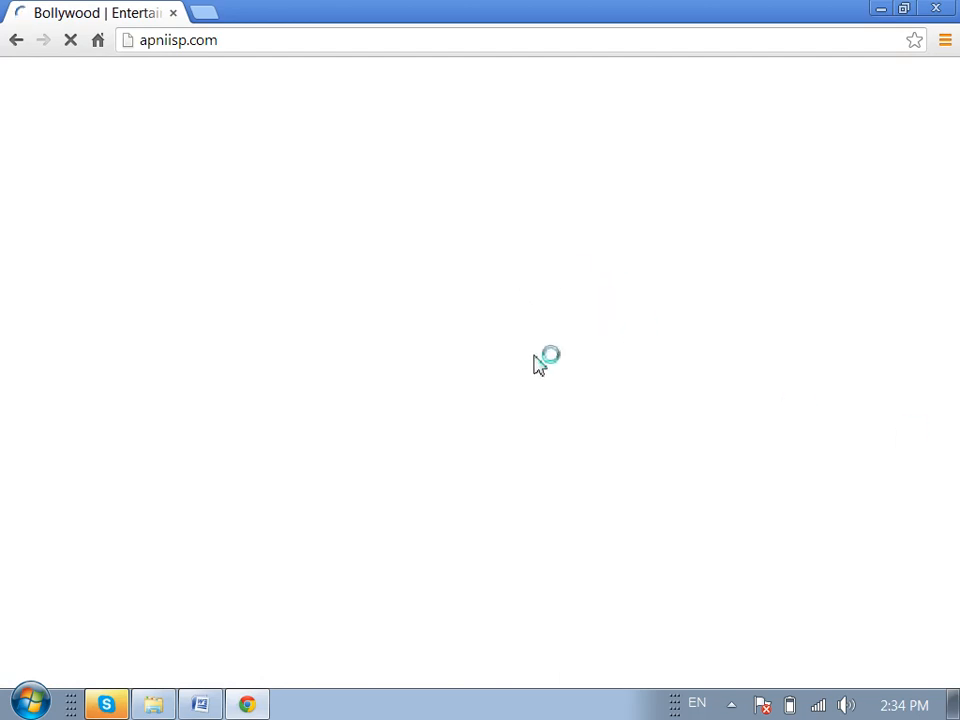
- Go to youtube.com in the current browser tab
click(247, 706)
click(249, 708)
drag(249, 36, 65, 31)
text(youtube)
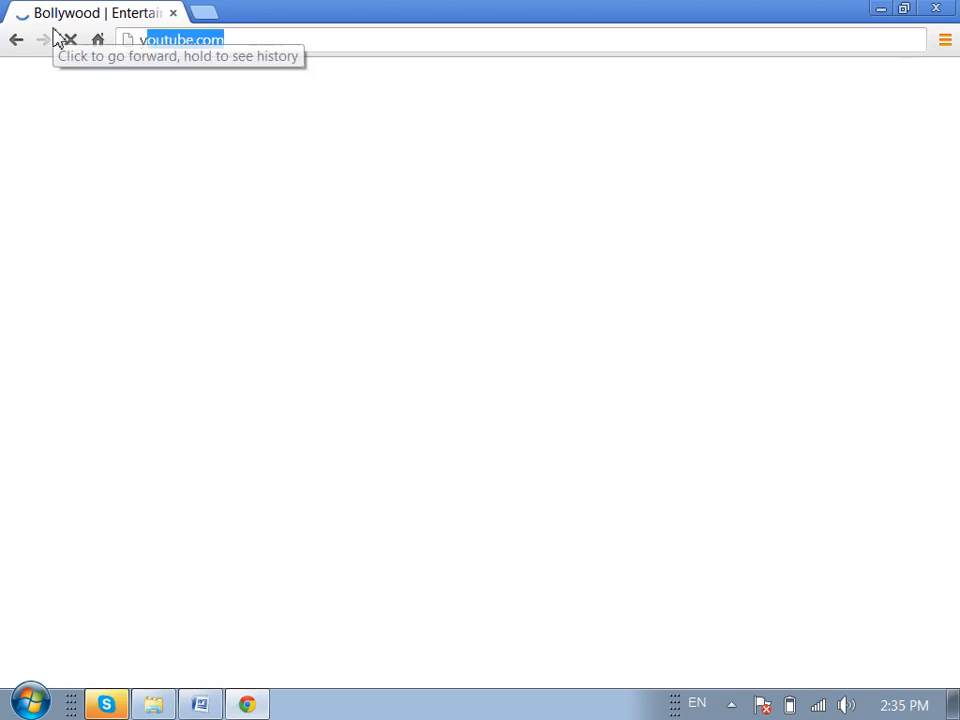
key(Return)
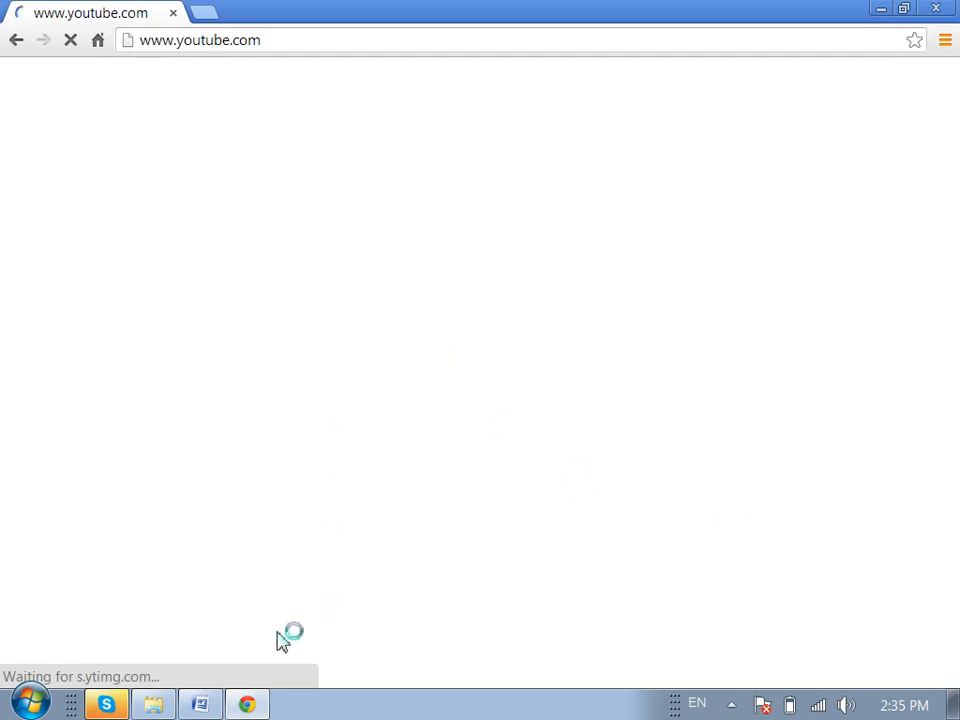
click(110, 704)
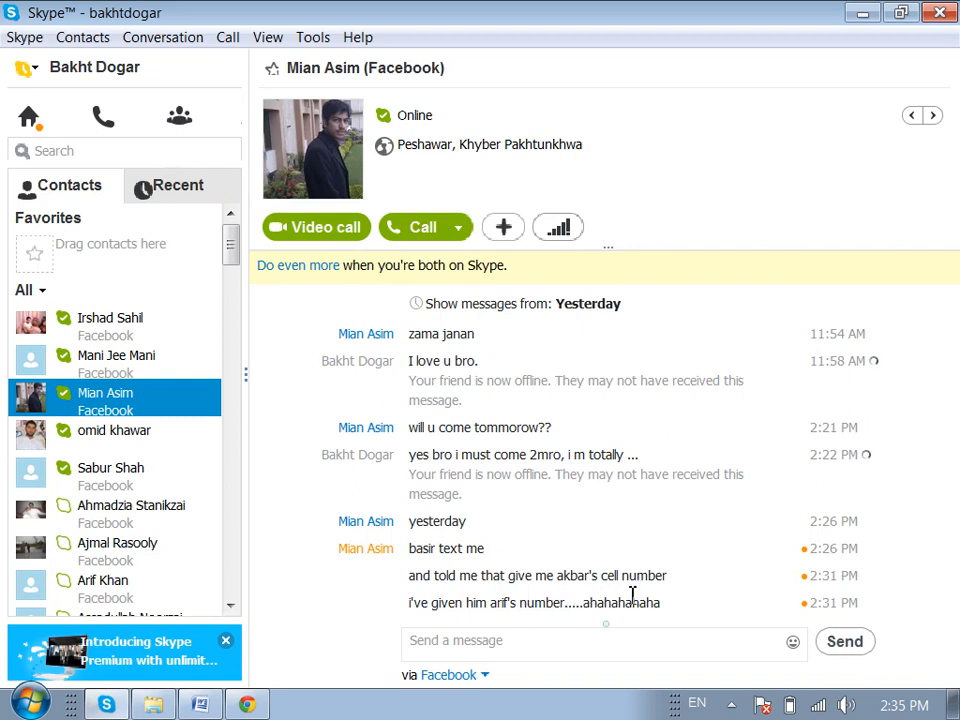
click(866, 14)
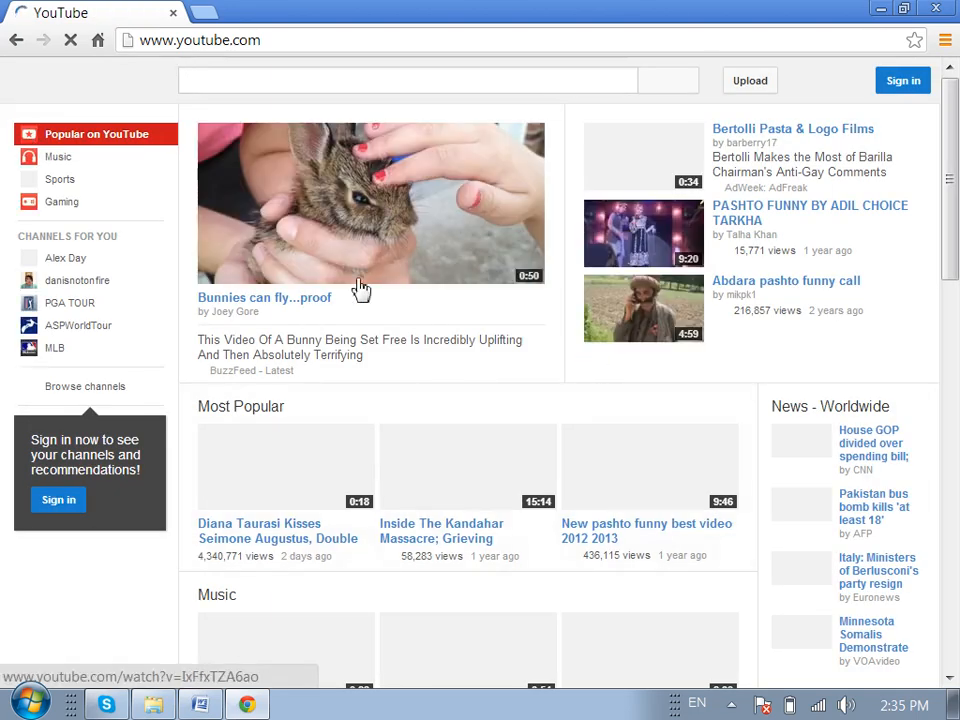
click(400, 222)
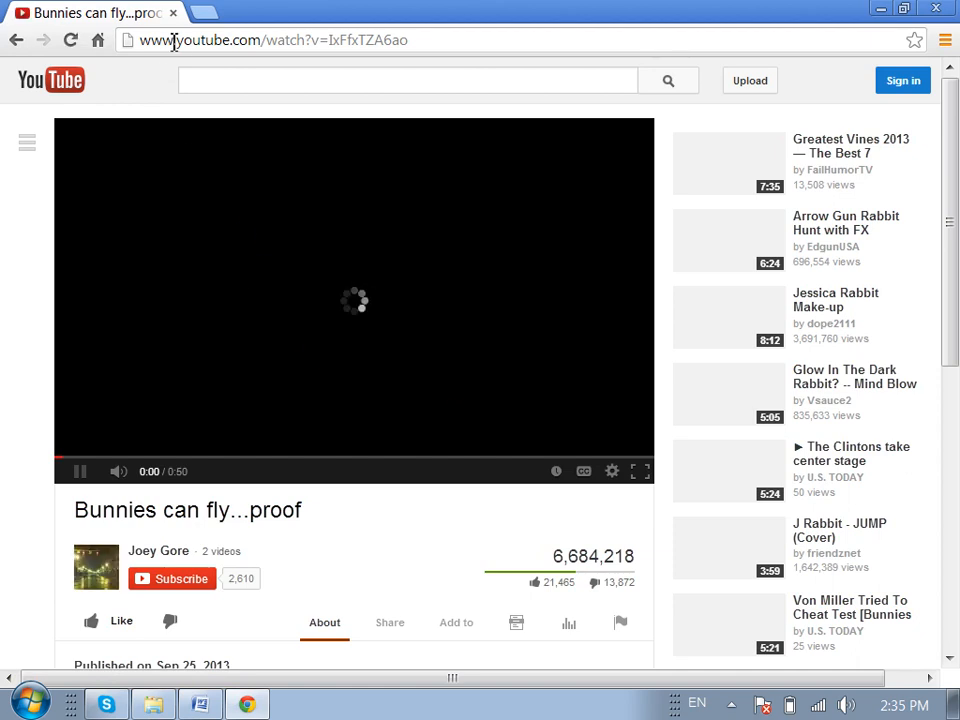
drag(176, 40, 141, 40)
text(ss)
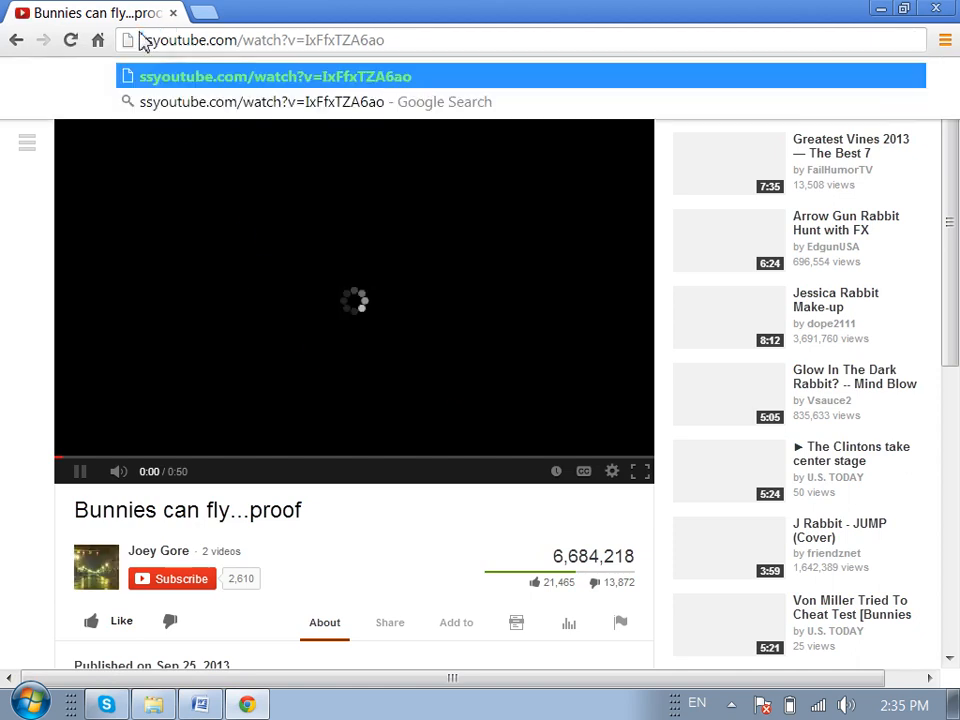
key(Return)
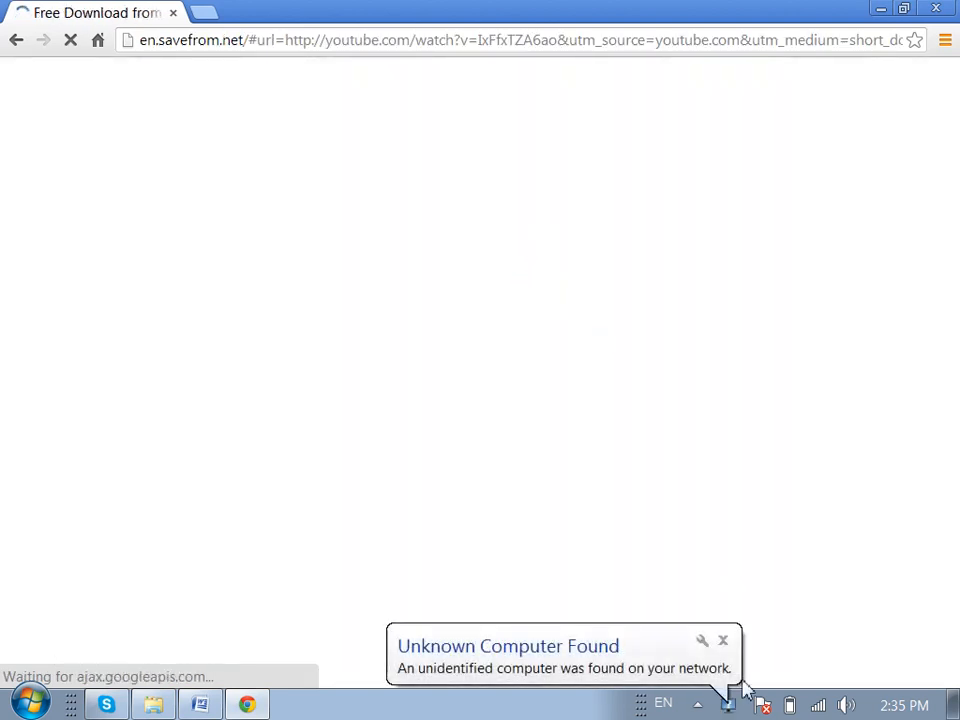
click(724, 650)
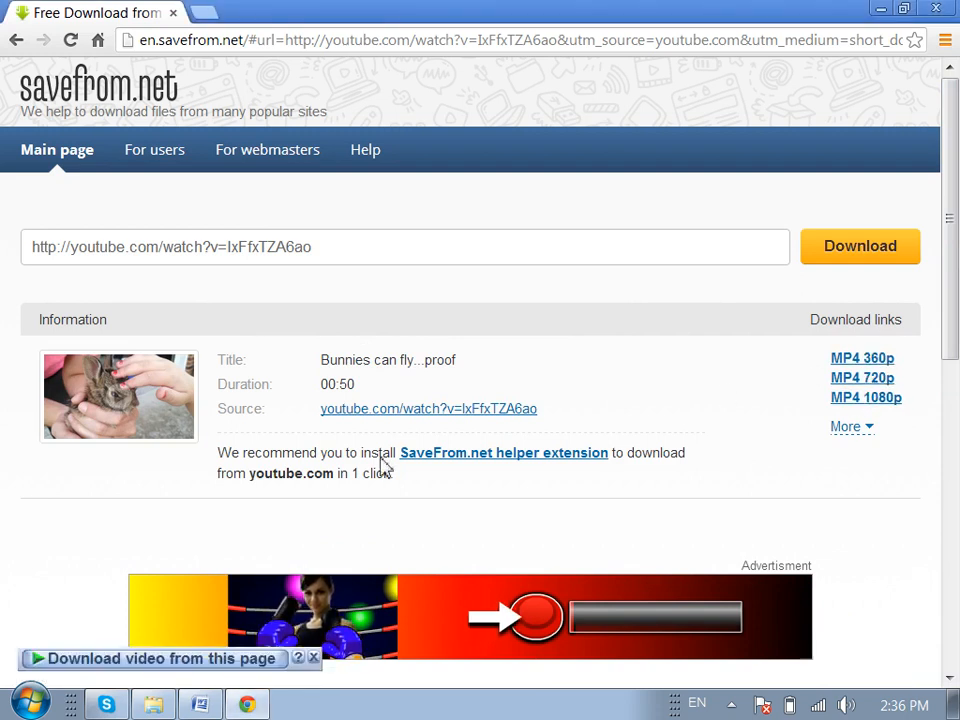
- Start downloading the video with Internet Download Manager, setting the Desktop as the save location
click(186, 656)
click(245, 640)
click(156, 612)
click(660, 345)
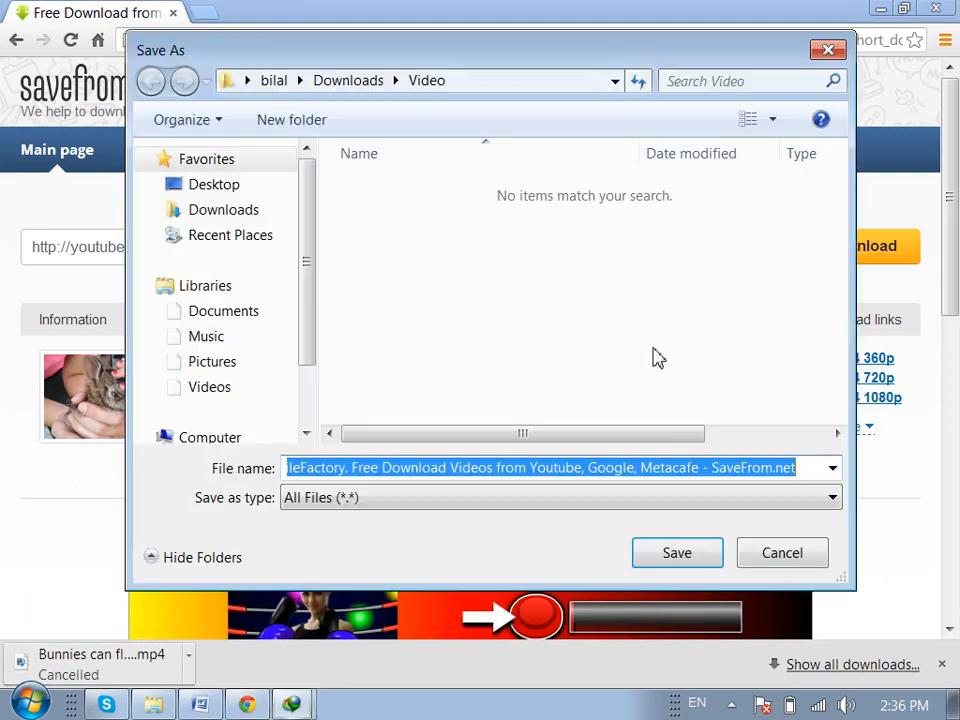
click(205, 188)
click(698, 565)
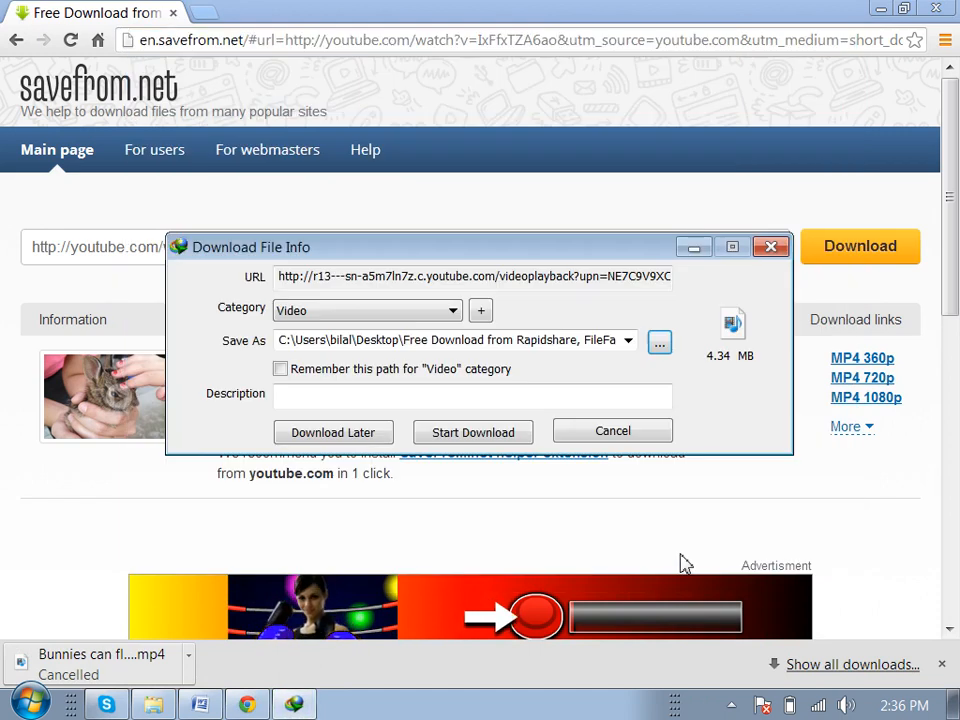
click(455, 432)
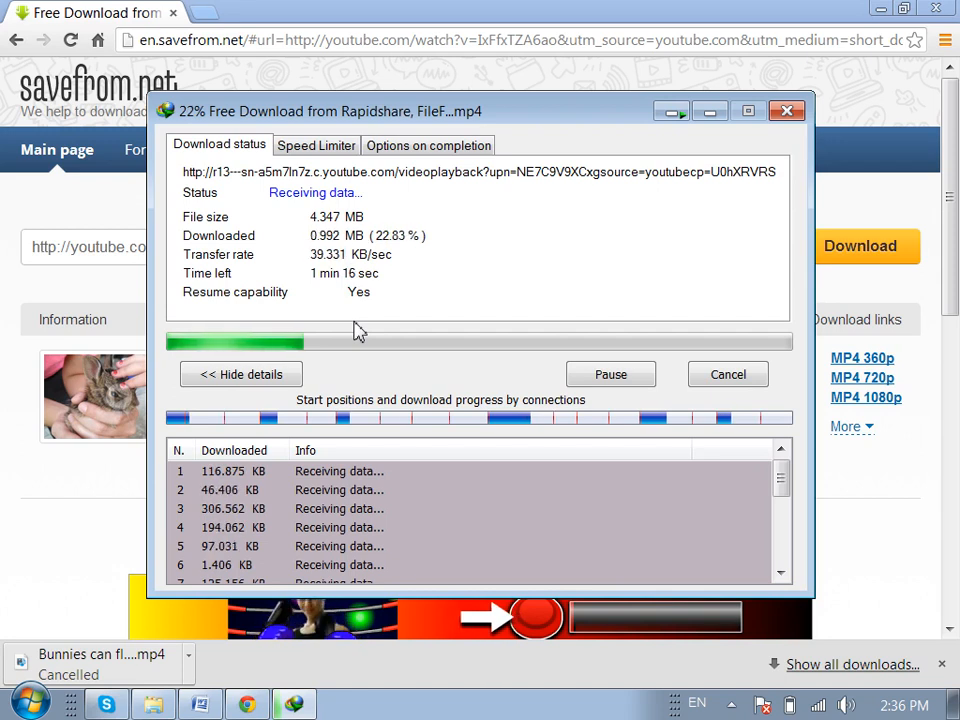
- Pause and resume the video download, and close the download window and the browser
click(615, 377)
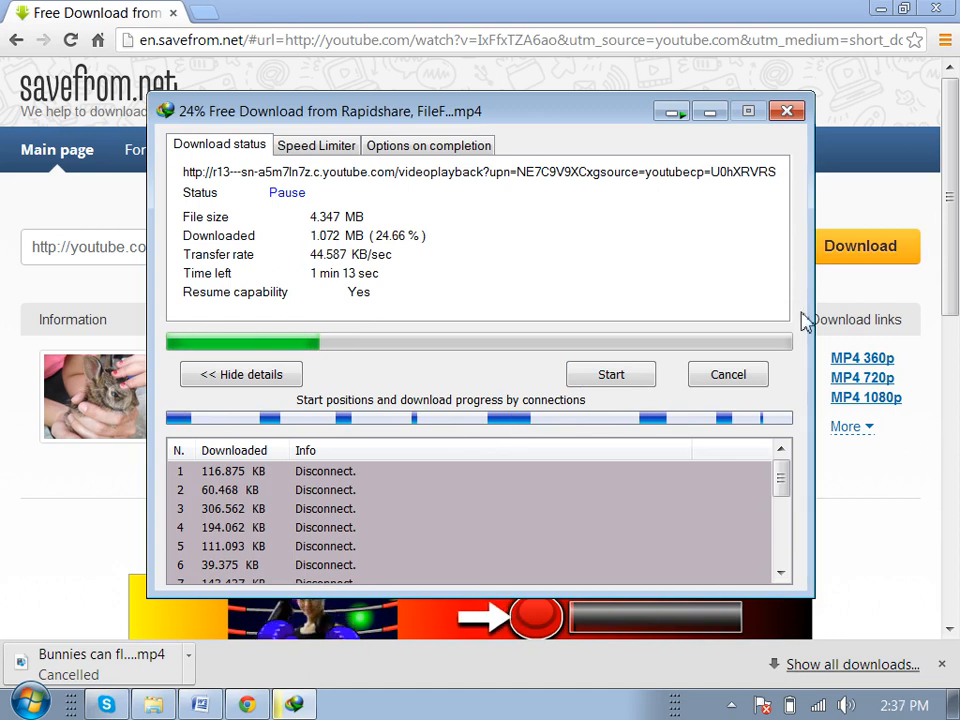
click(615, 377)
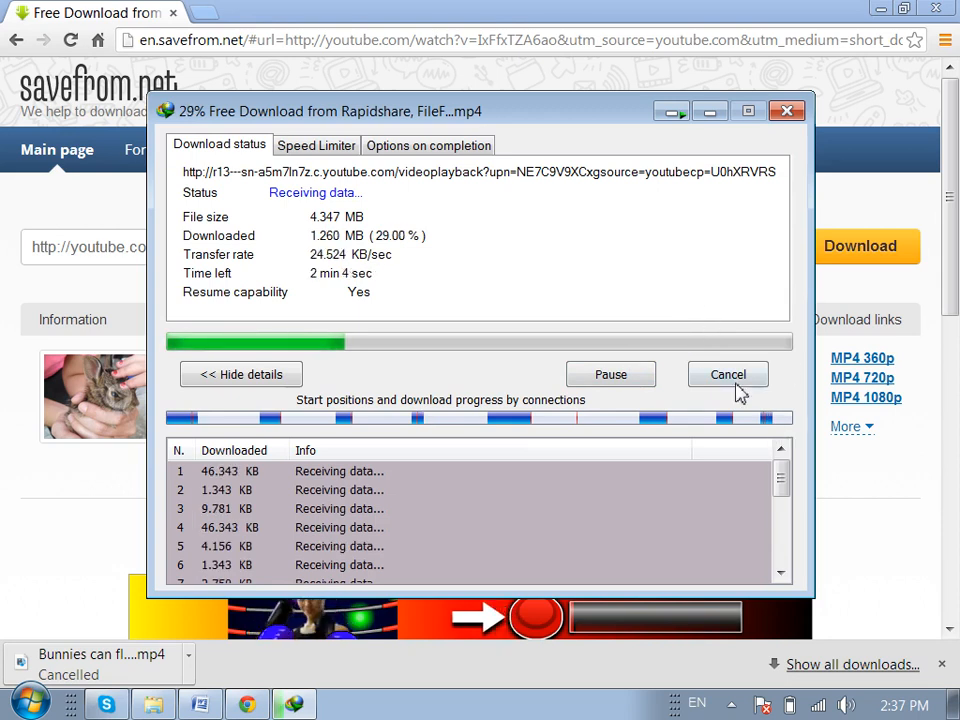
click(787, 111)
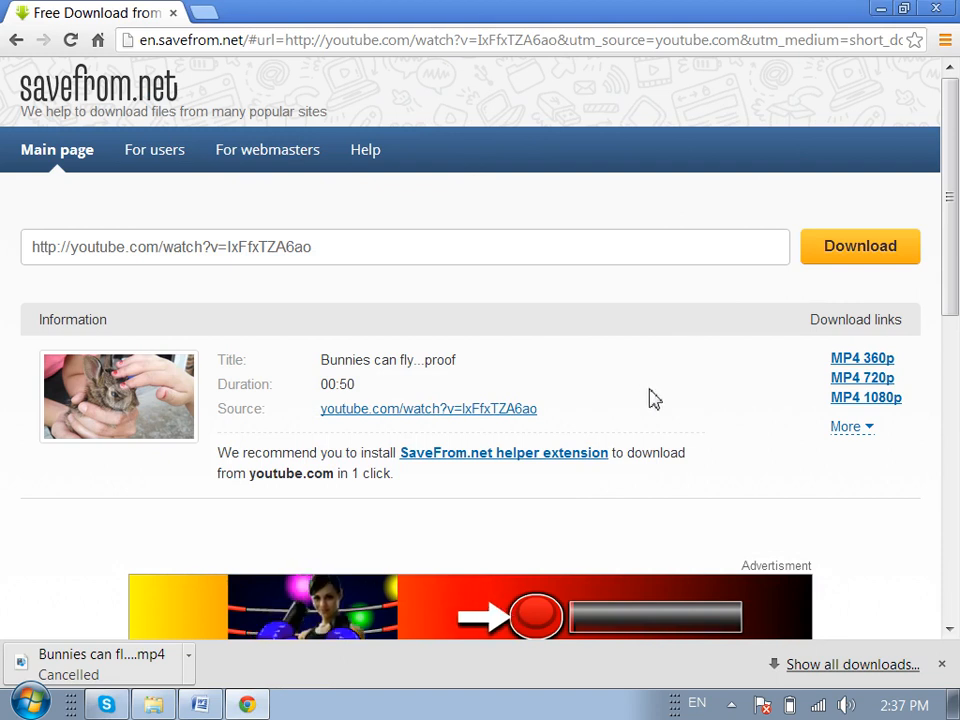
click(950, 10)
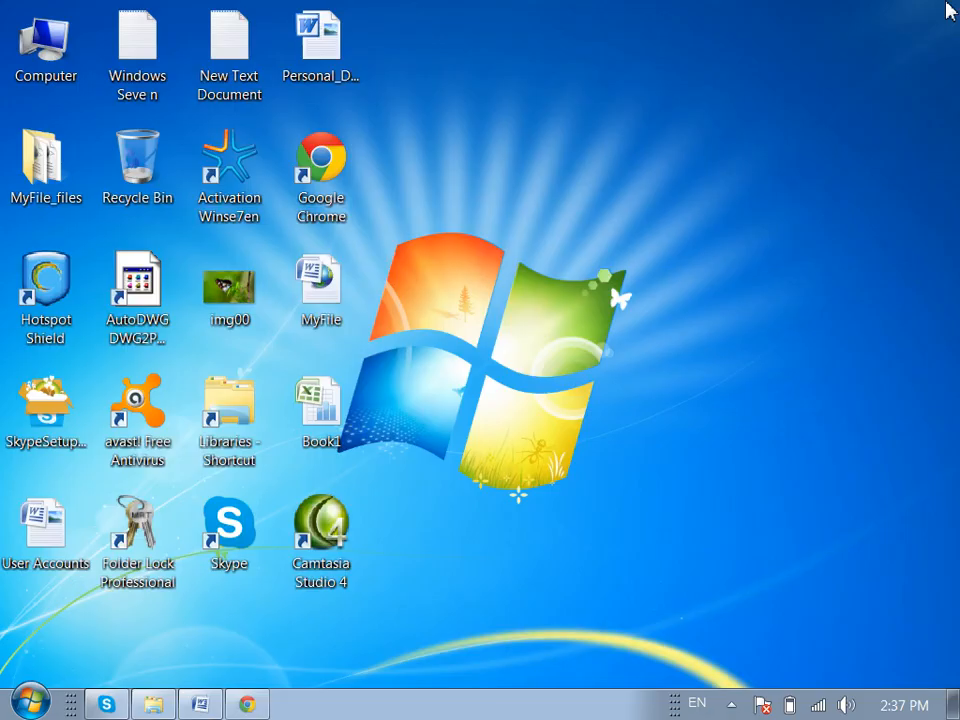
- Switch to Skype, view the signed-in account's profile page, and minimize the window
click(112, 706)
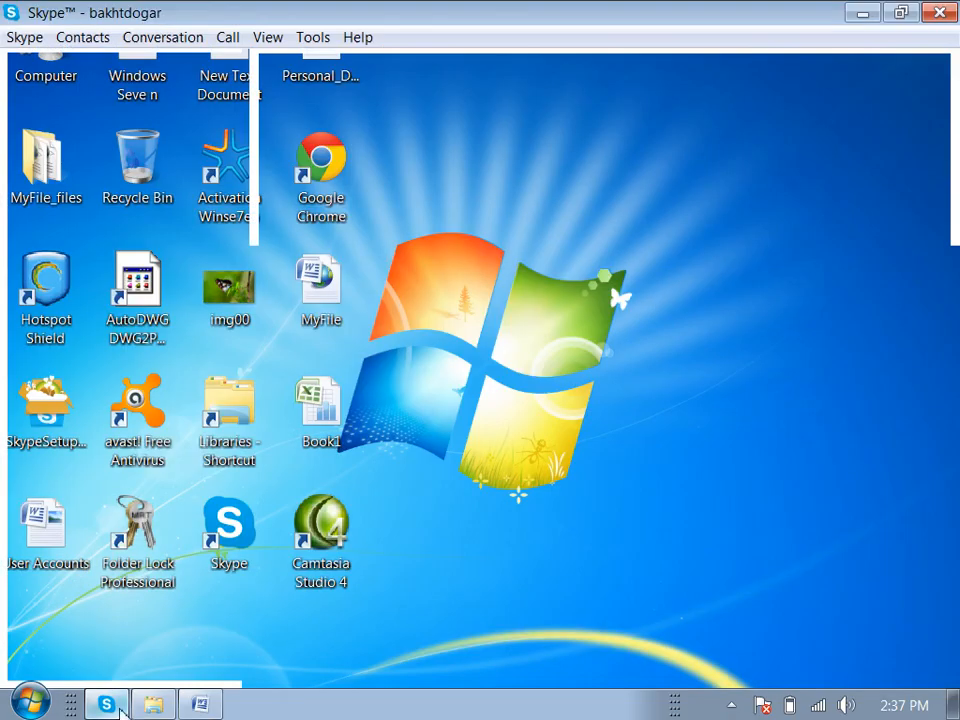
click(94, 325)
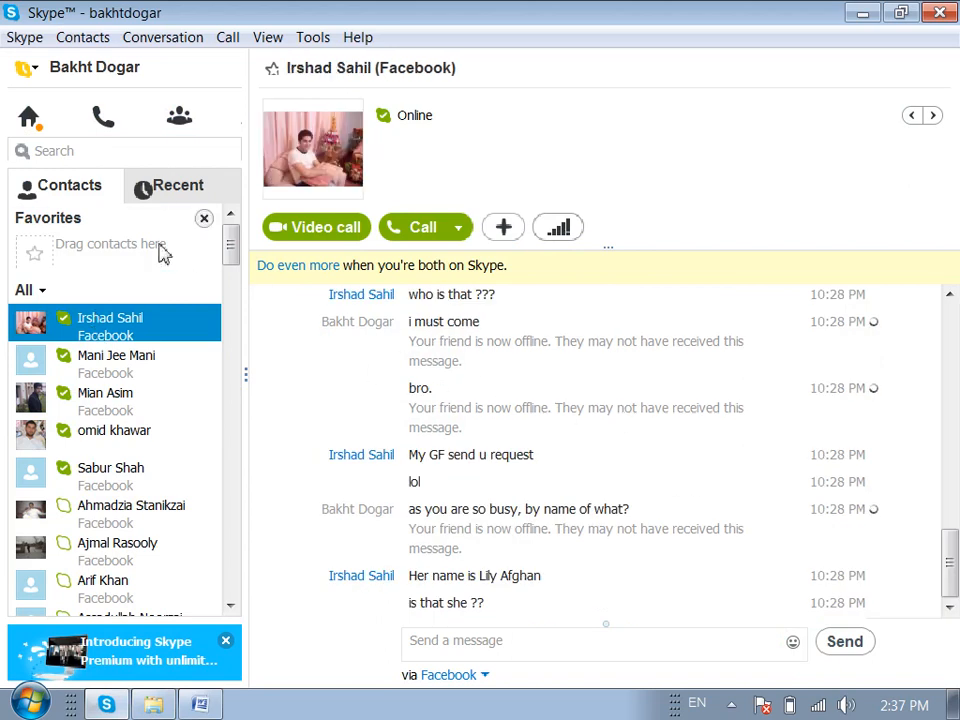
click(141, 69)
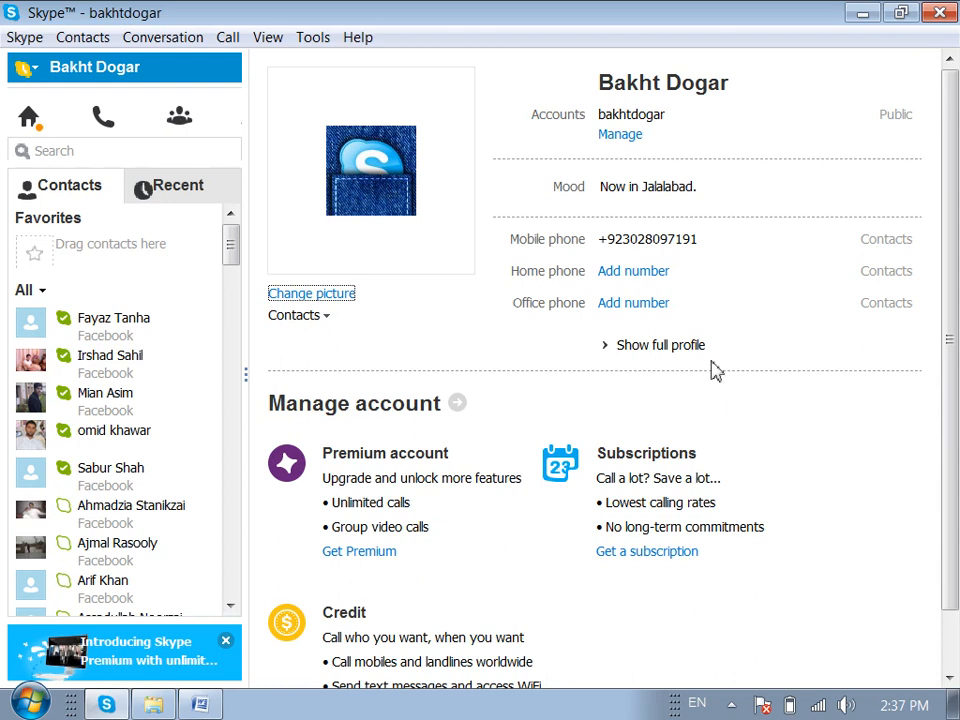
click(862, 14)
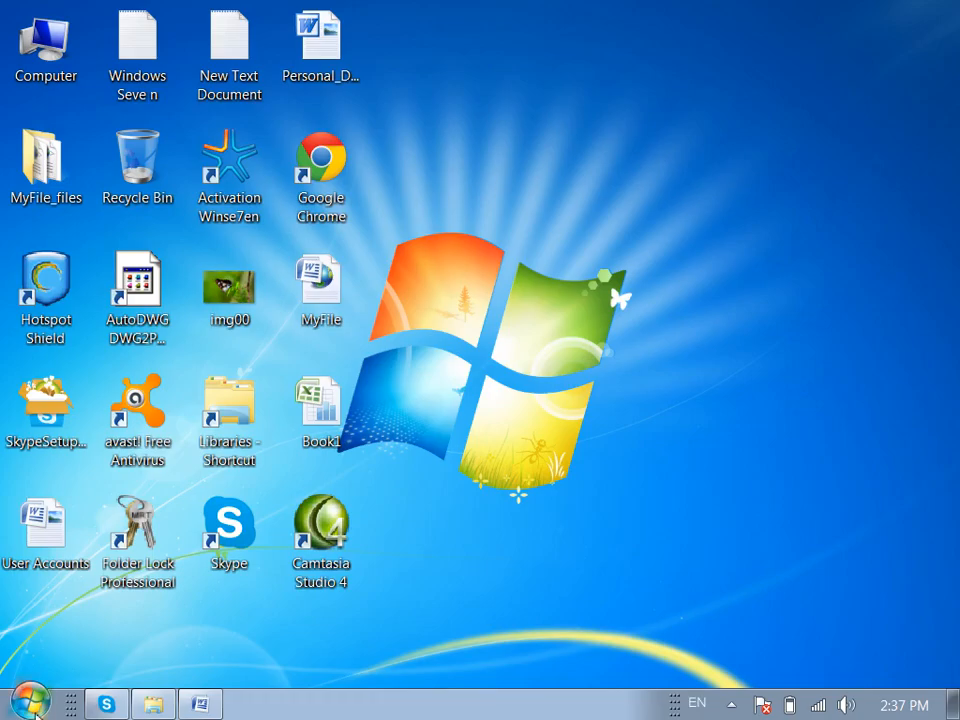
- In the Run dialog, browse to Skype.exe in C:\Program Files\Skype\Phone and select it as the program to open
click(30, 704)
click(345, 605)
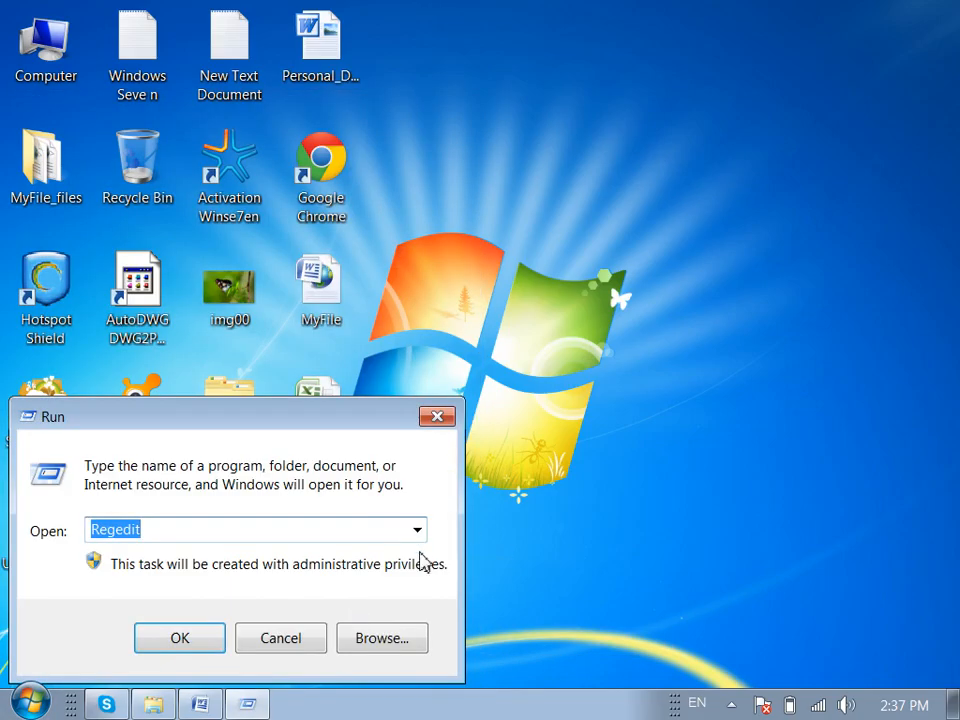
click(382, 640)
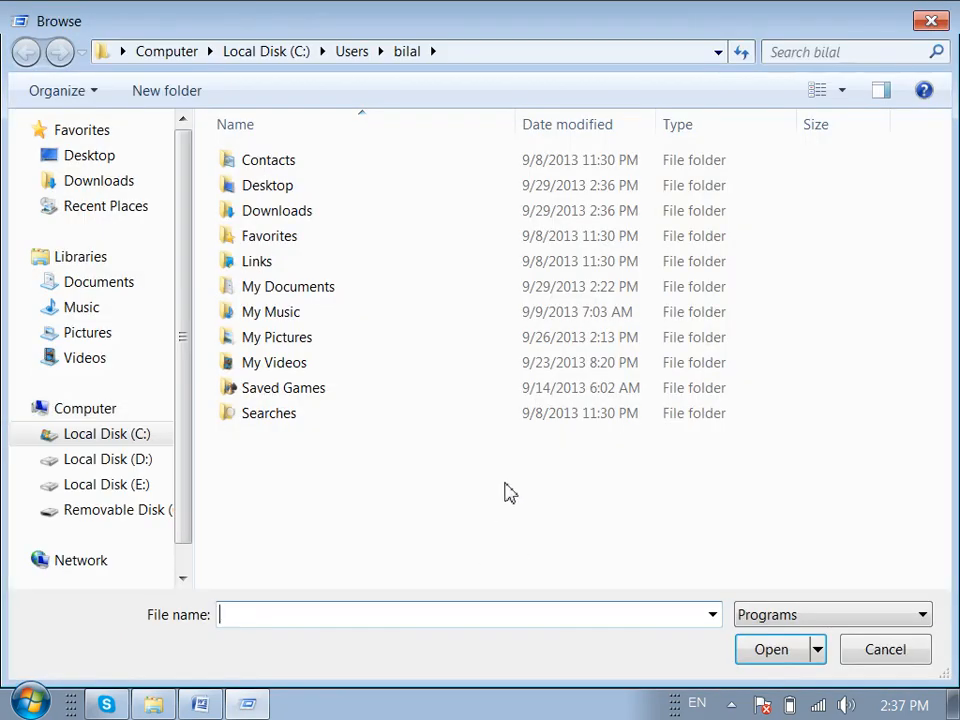
click(120, 434)
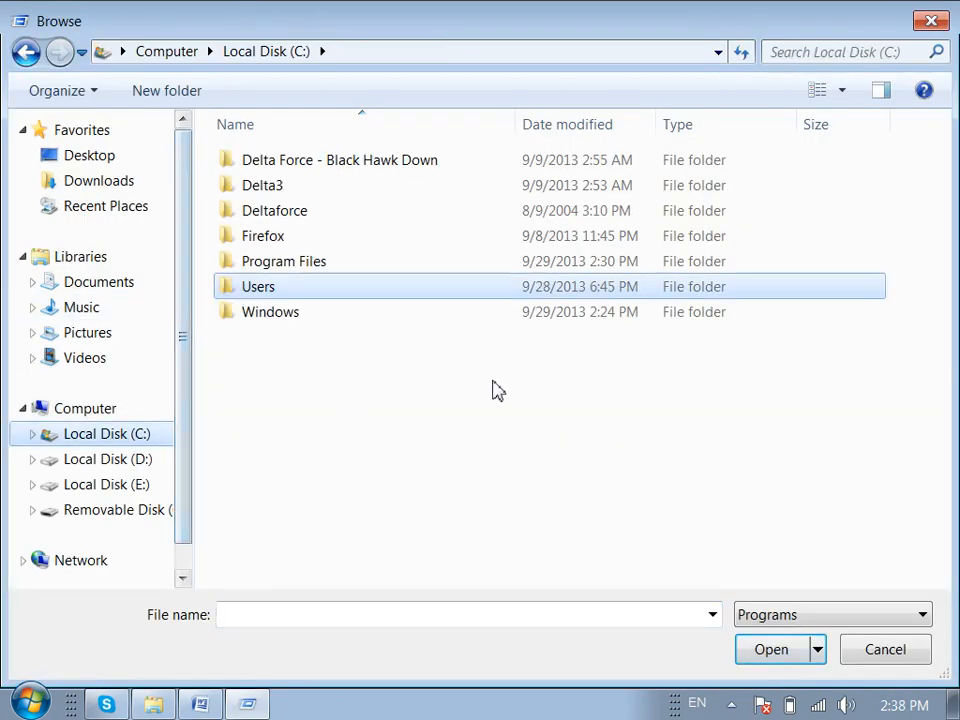
click(322, 270)
double_click(322, 270)
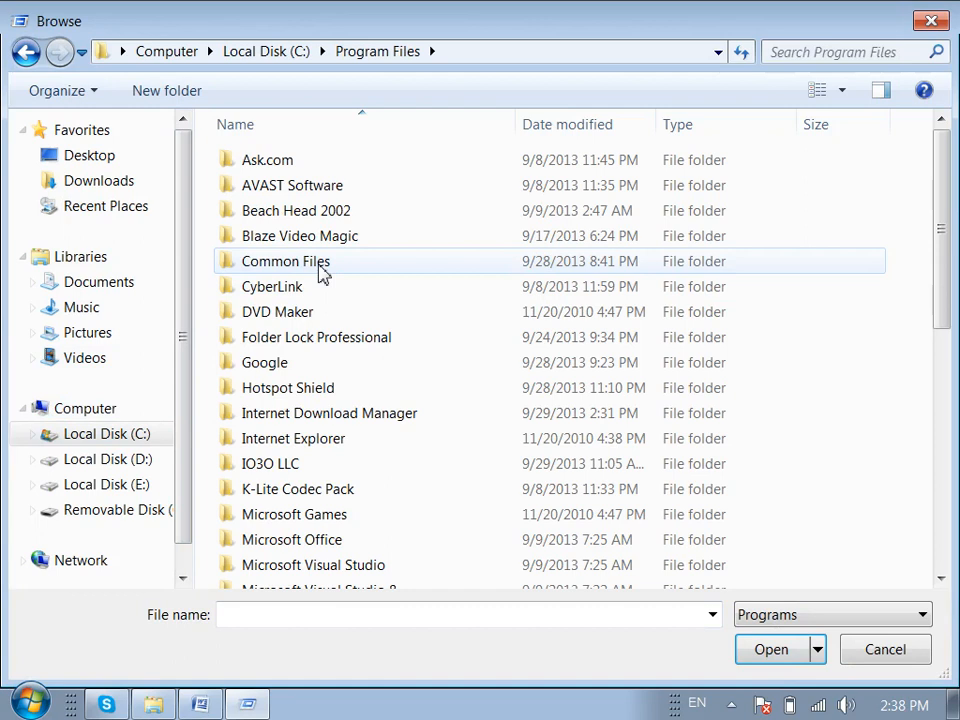
scroll(465, 343, down, 4)
click(322, 455)
double_click(322, 455)
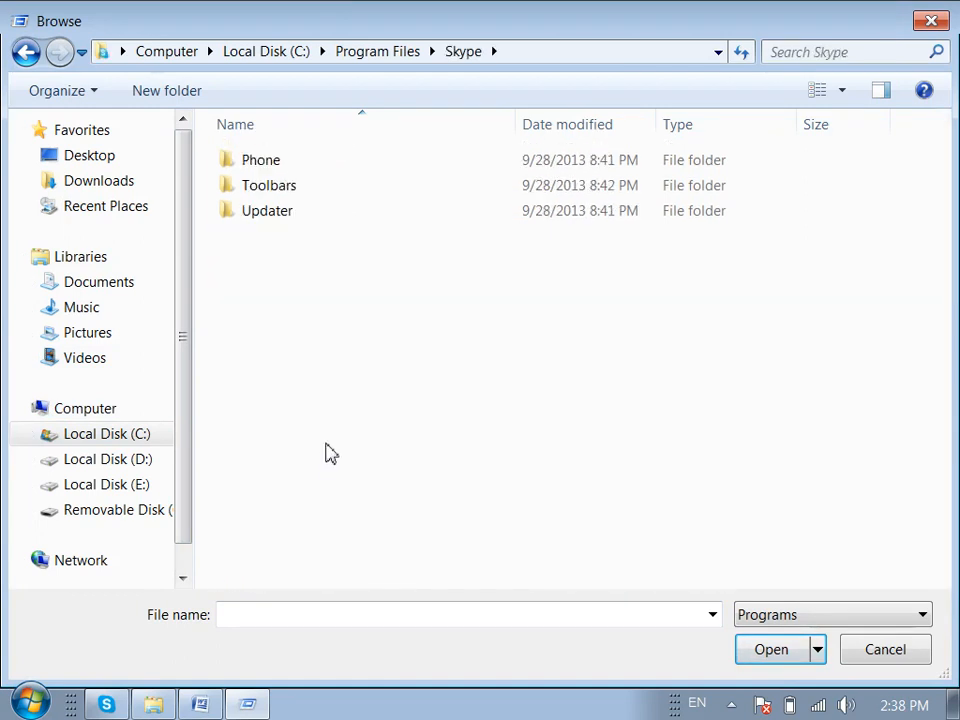
double_click(272, 162)
double_click(275, 170)
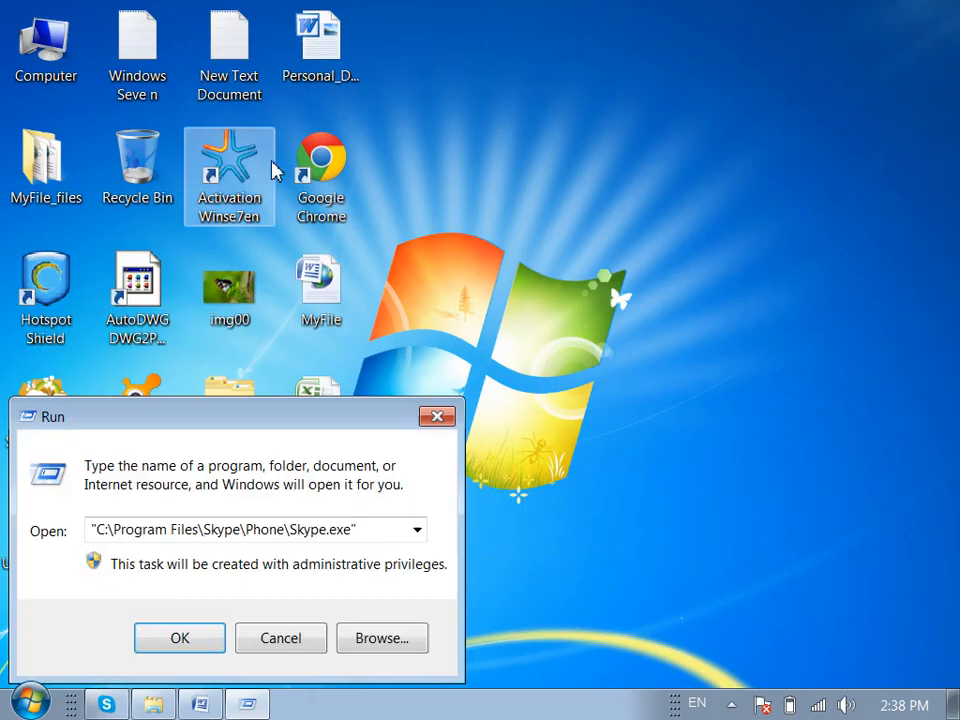
- Append the /secondary switch to the Skype.exe path and run it to launch a second Skype instance
click(388, 530)
click(387, 531)
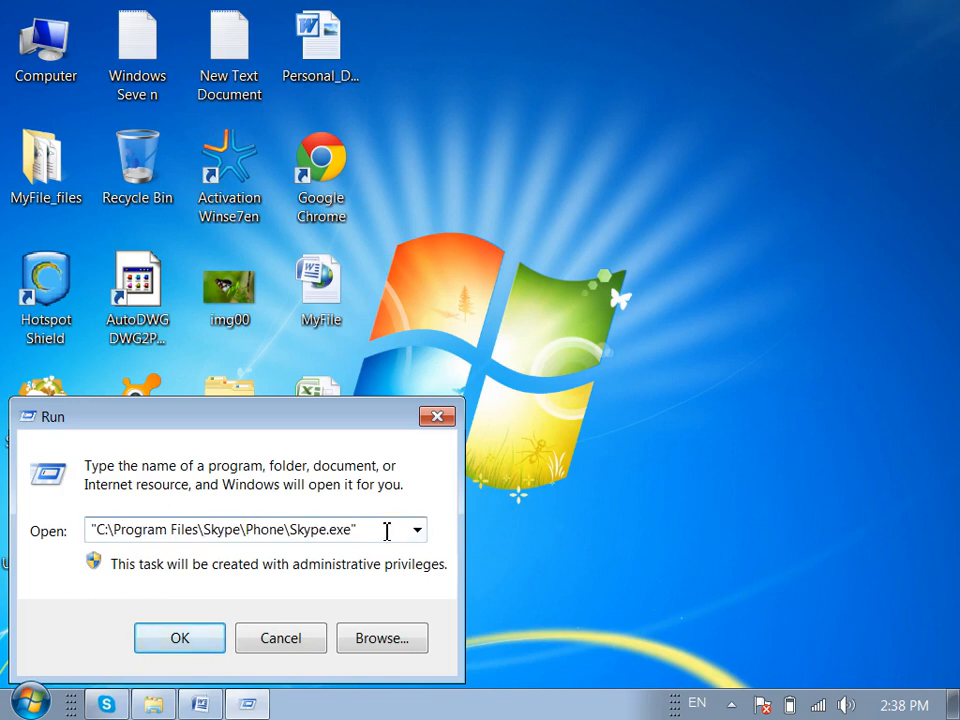
text(/secondar)
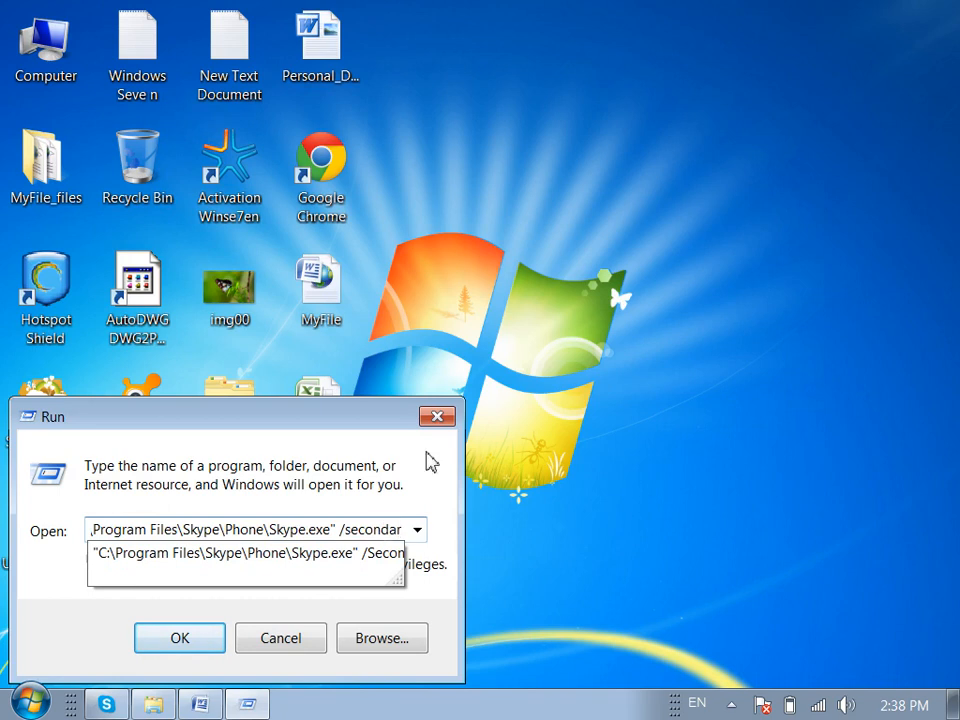
text(y)
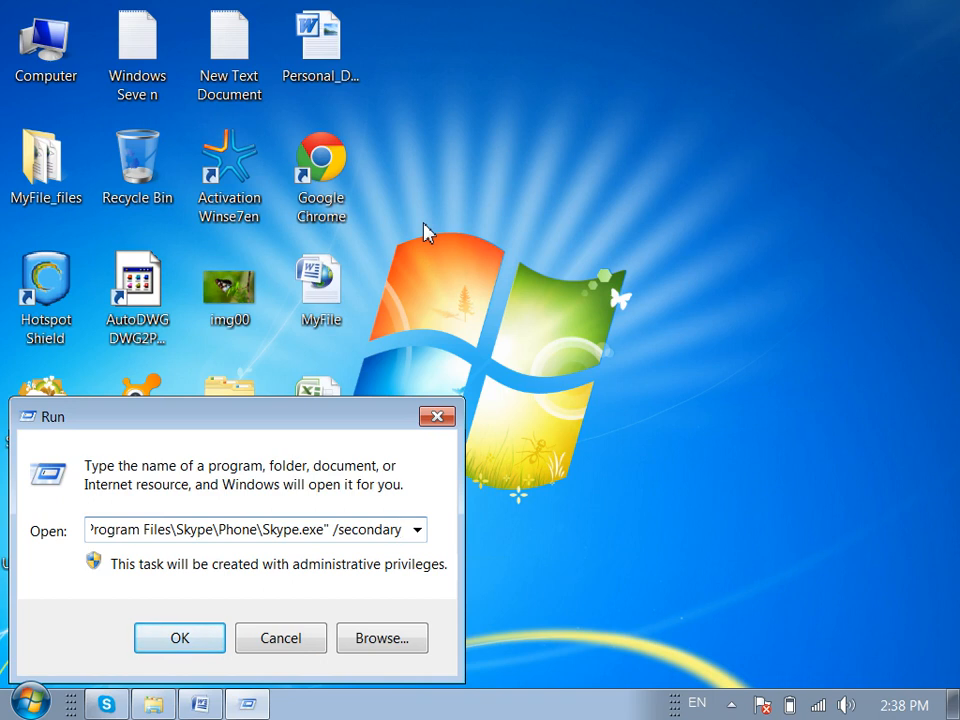
key(Return)
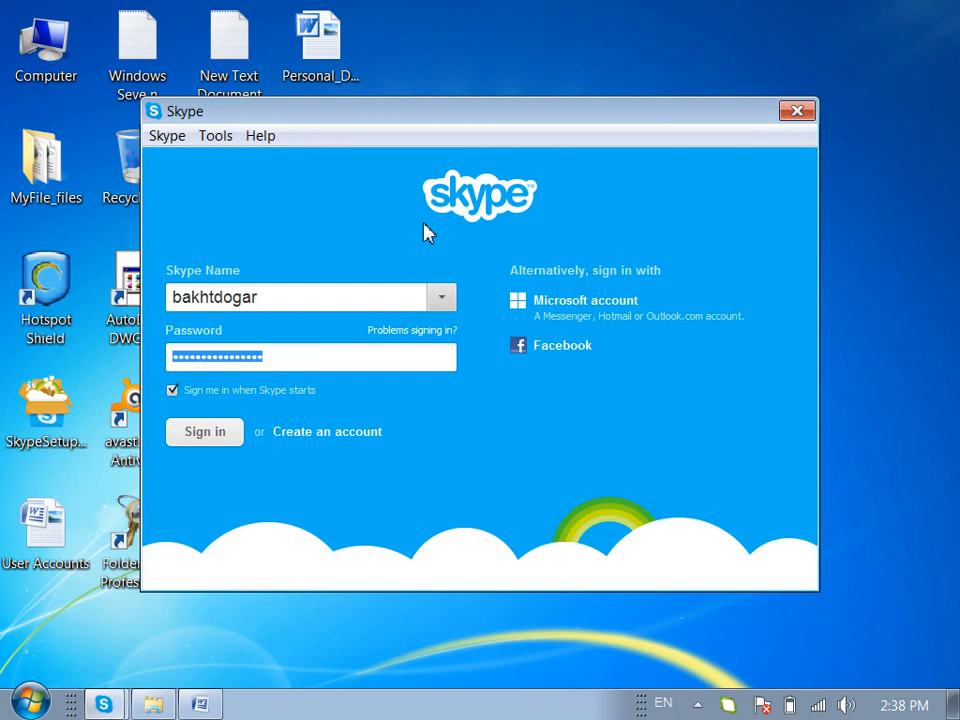
- View the first Skype instance's signed-in window, minimize it, and close the second instance's sign-in window
click(103, 704)
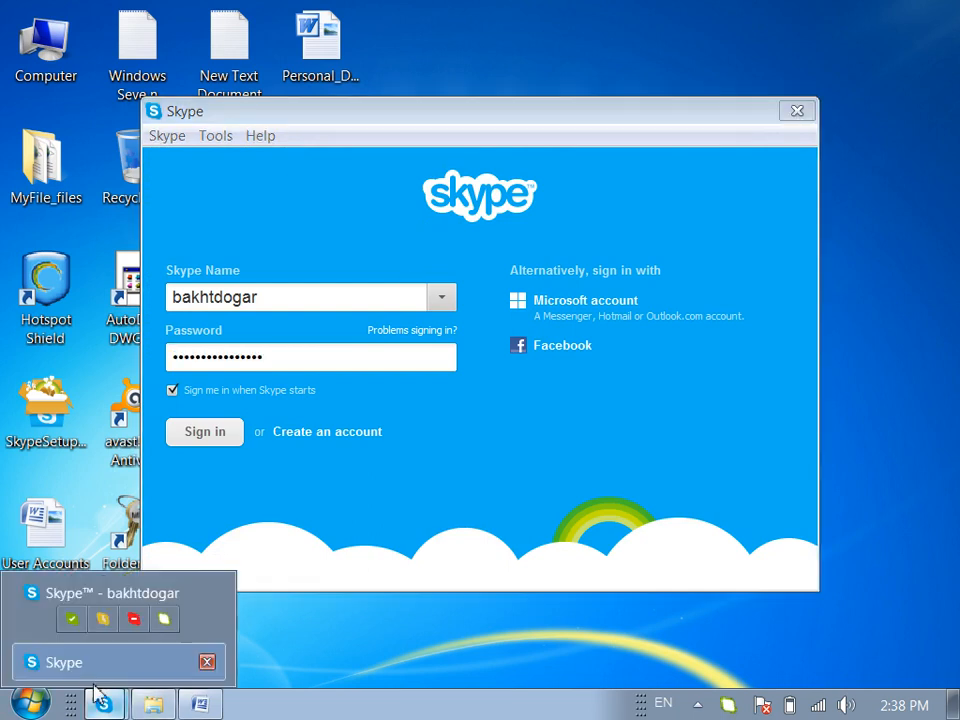
click(80, 625)
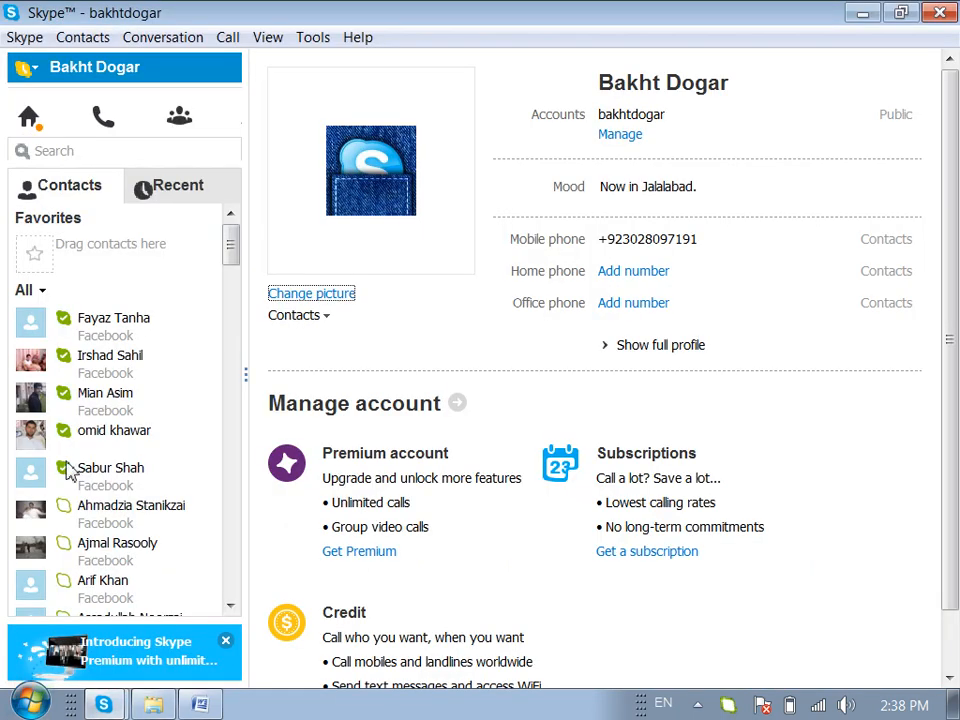
click(860, 14)
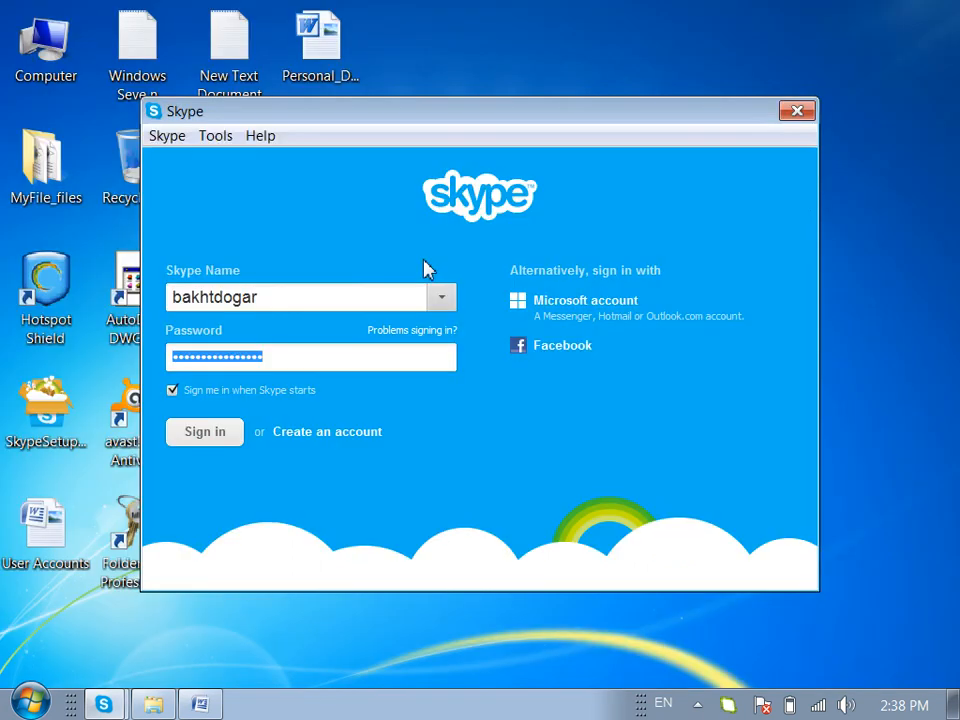
click(330, 292)
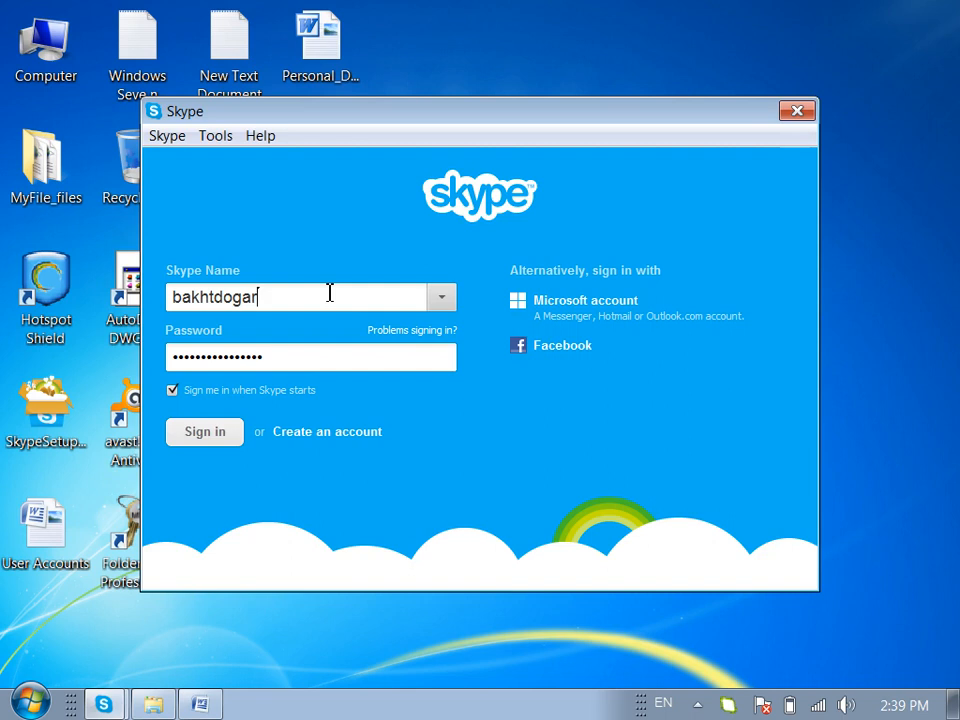
click(797, 111)
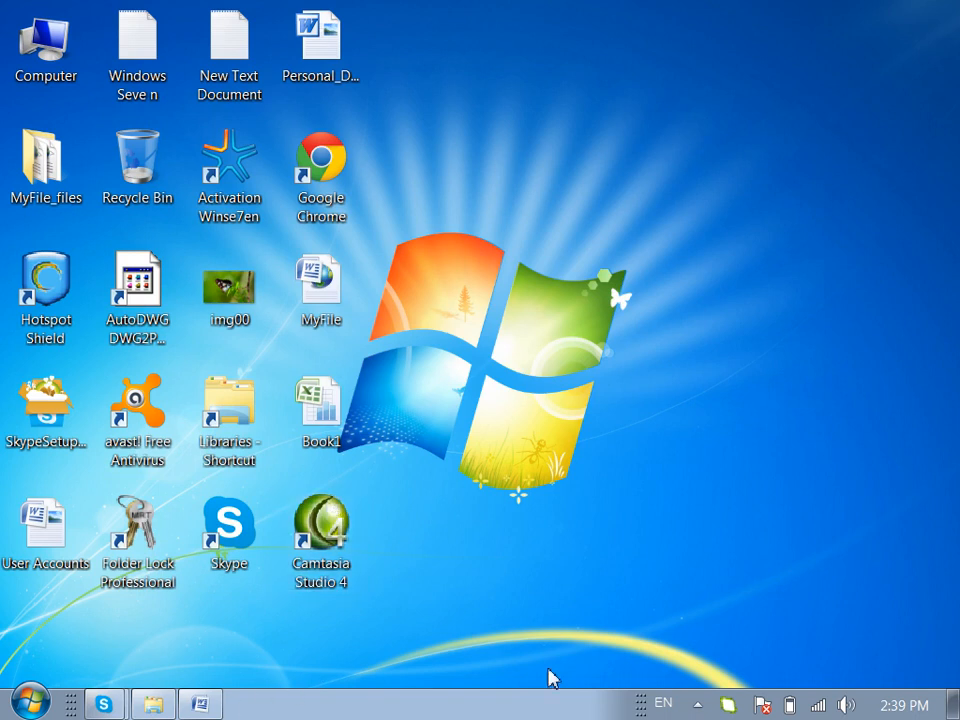
double_click(310, 170)
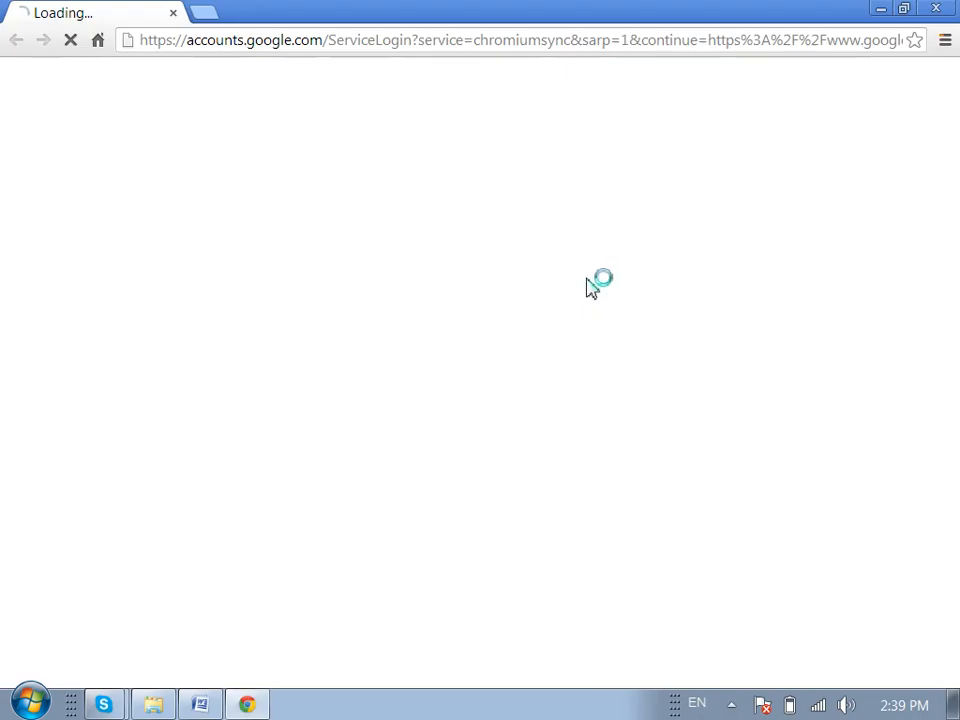
click(536, 42)
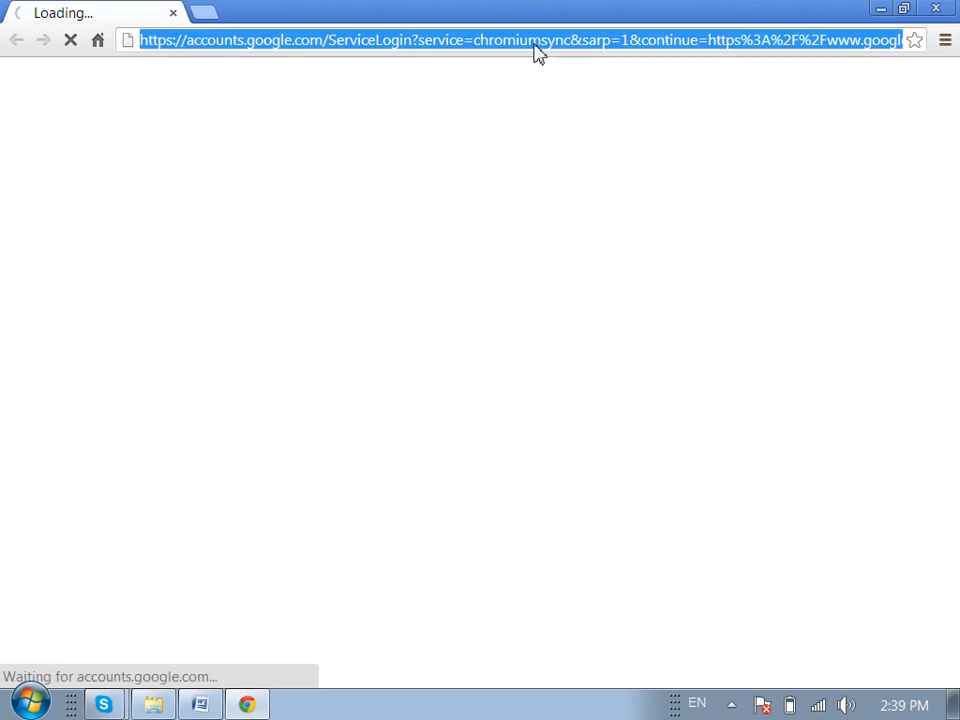
text(face)
key(Return)
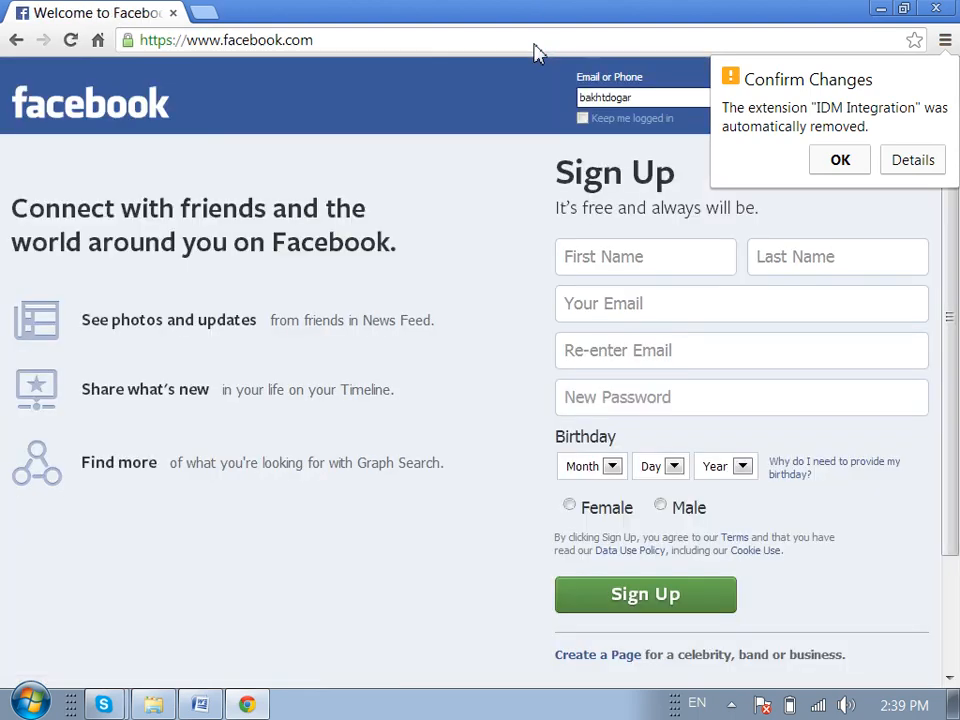
click(840, 160)
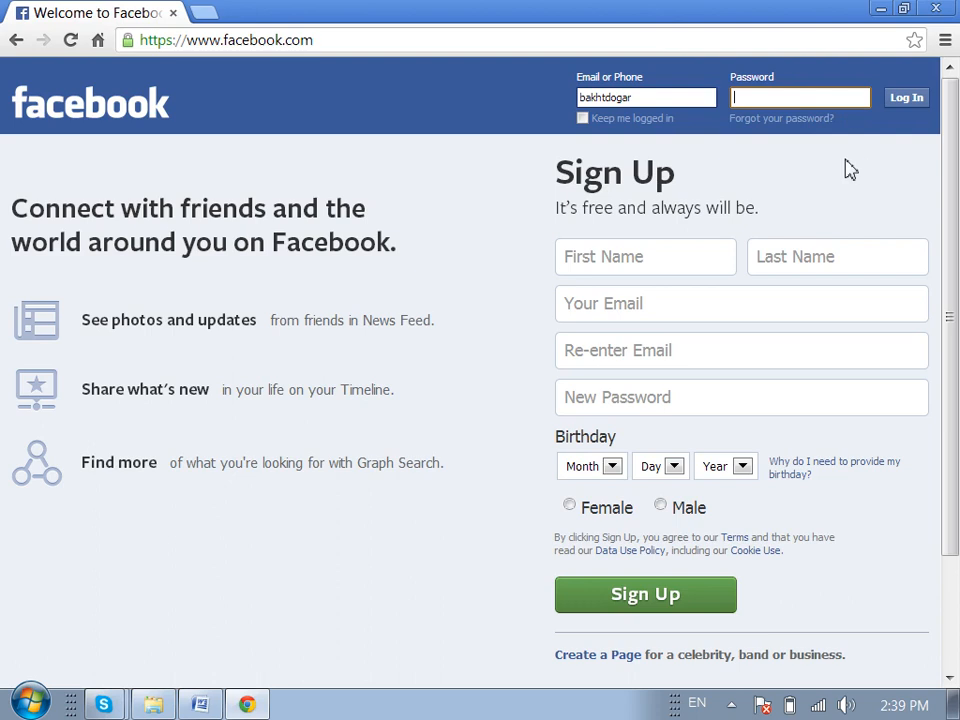
- Enter the account password in the Facebook login form and inspect the password field's element
text(******)
right_click(803, 97)
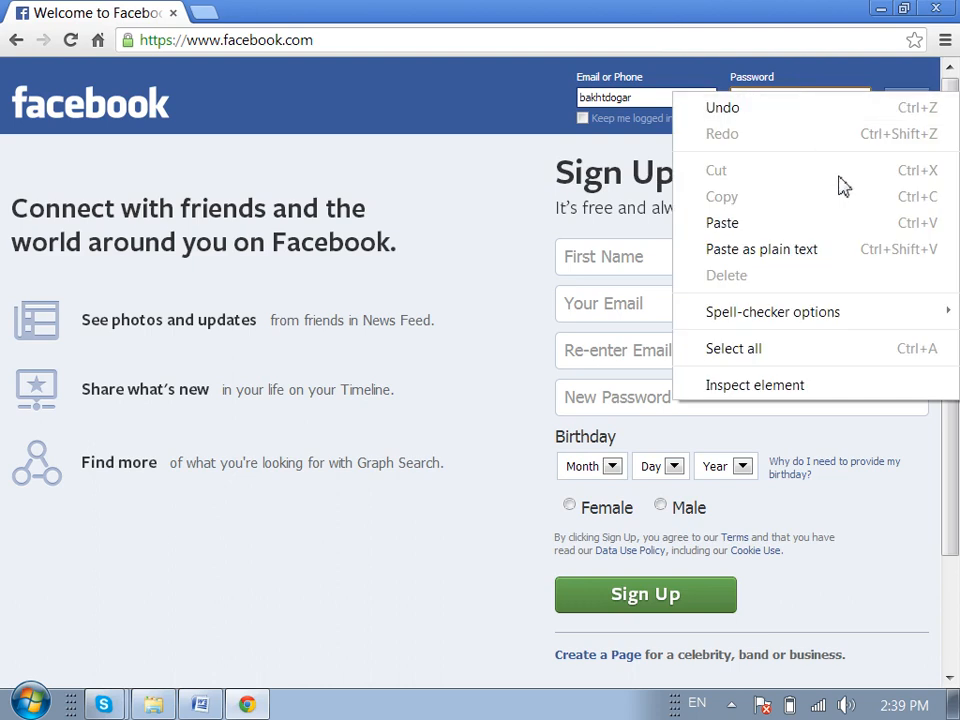
click(834, 390)
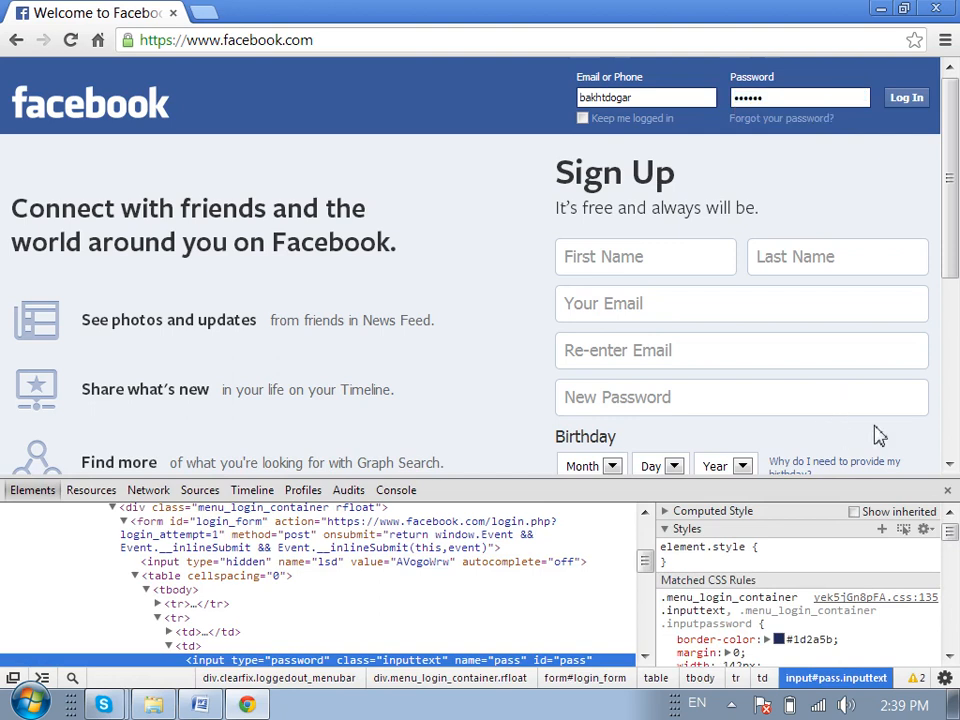
- Examine the password input's markup and matched CSS rules in the developer tools, and close the browser
click(948, 658)
click(948, 658)
click(646, 658)
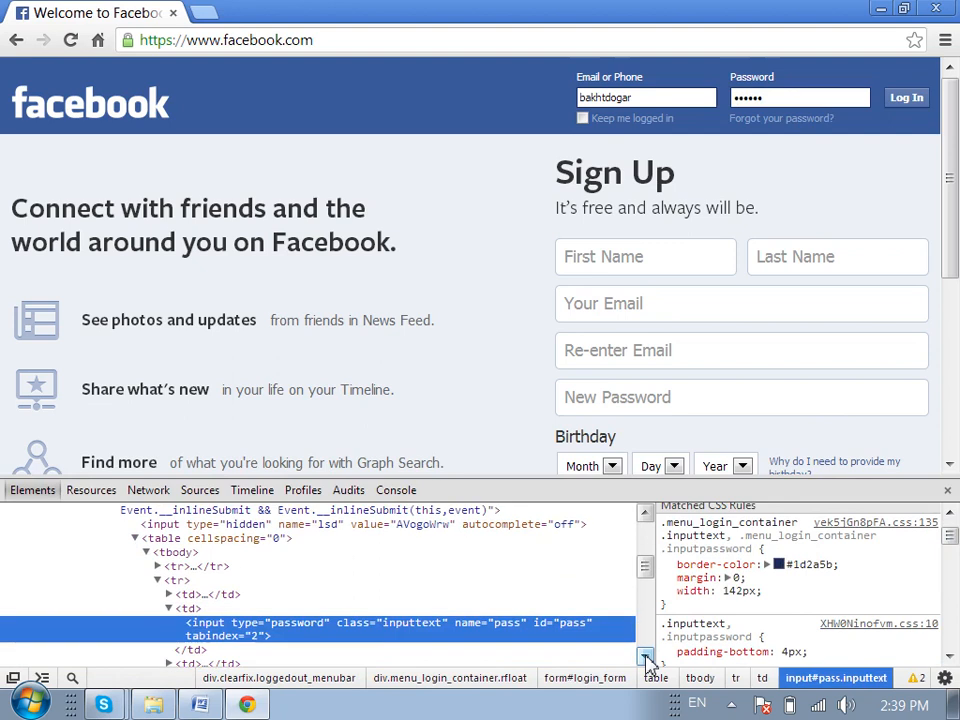
click(646, 658)
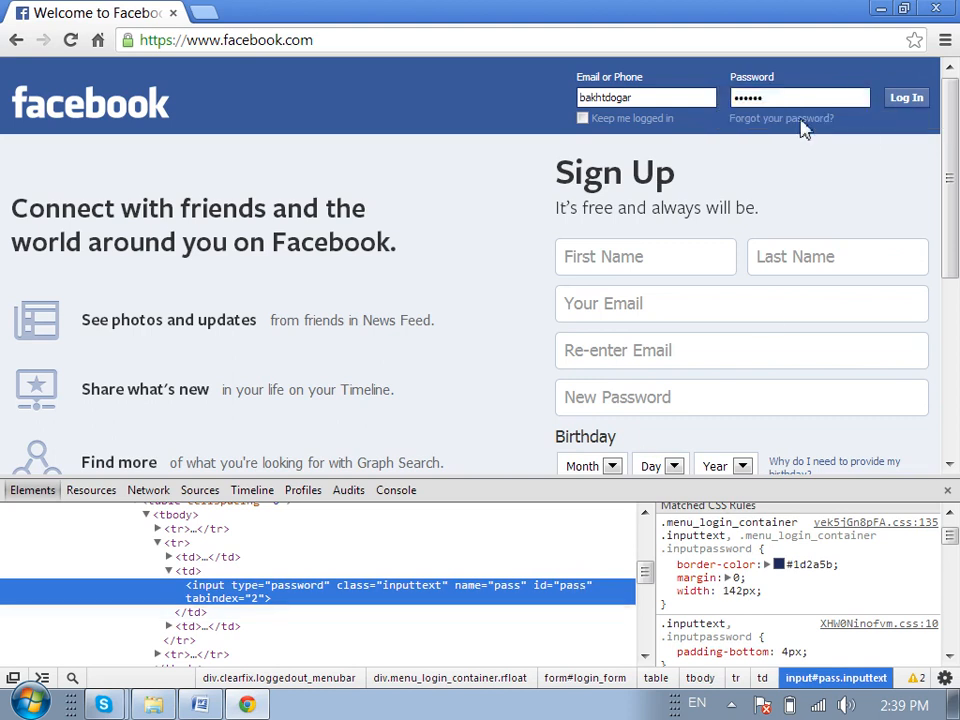
click(936, 8)
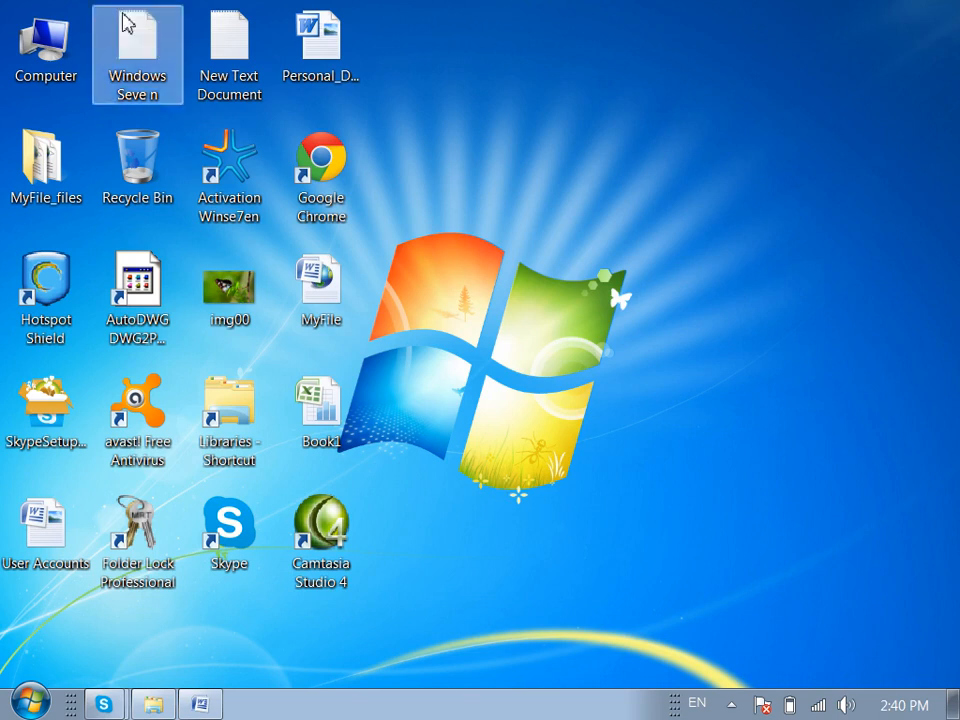
- Reopen Google Chrome and go to the Google account creation form
double_click(321, 165)
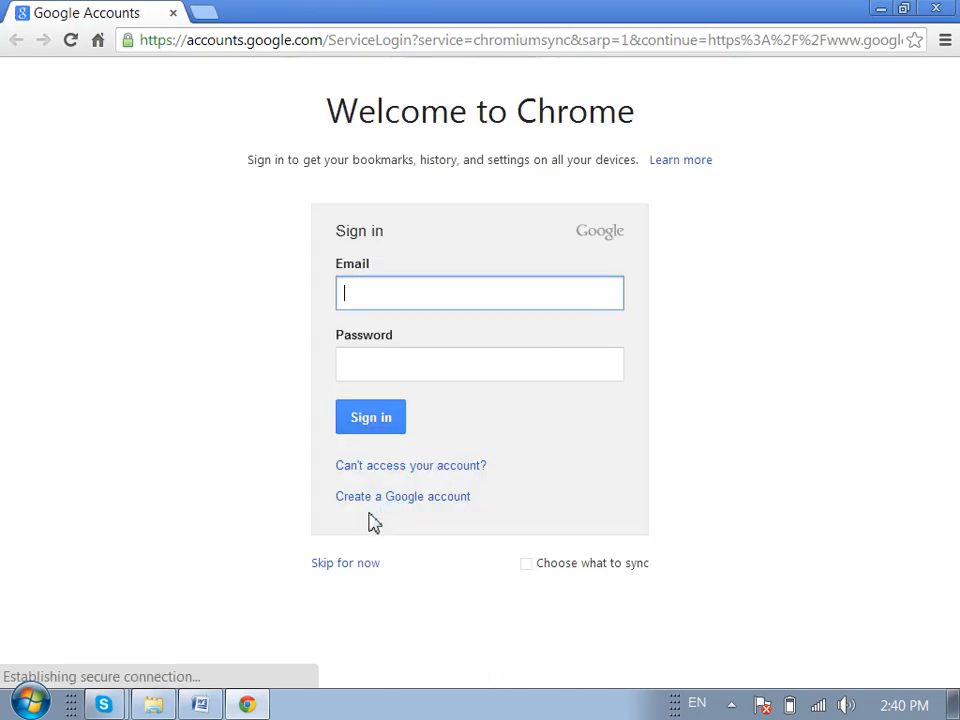
click(260, 40)
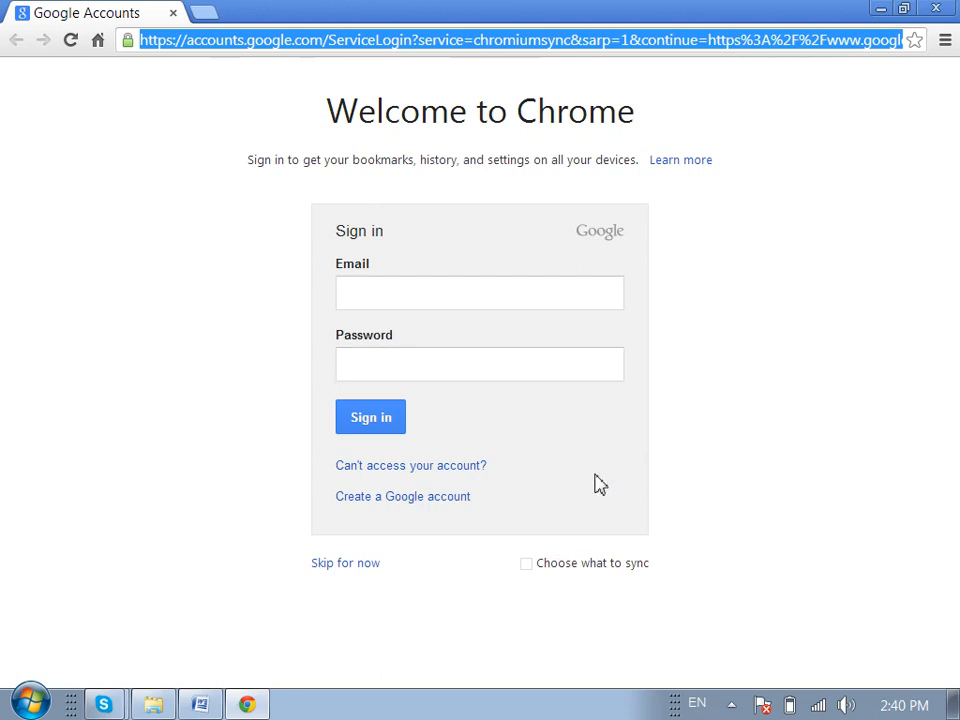
click(428, 497)
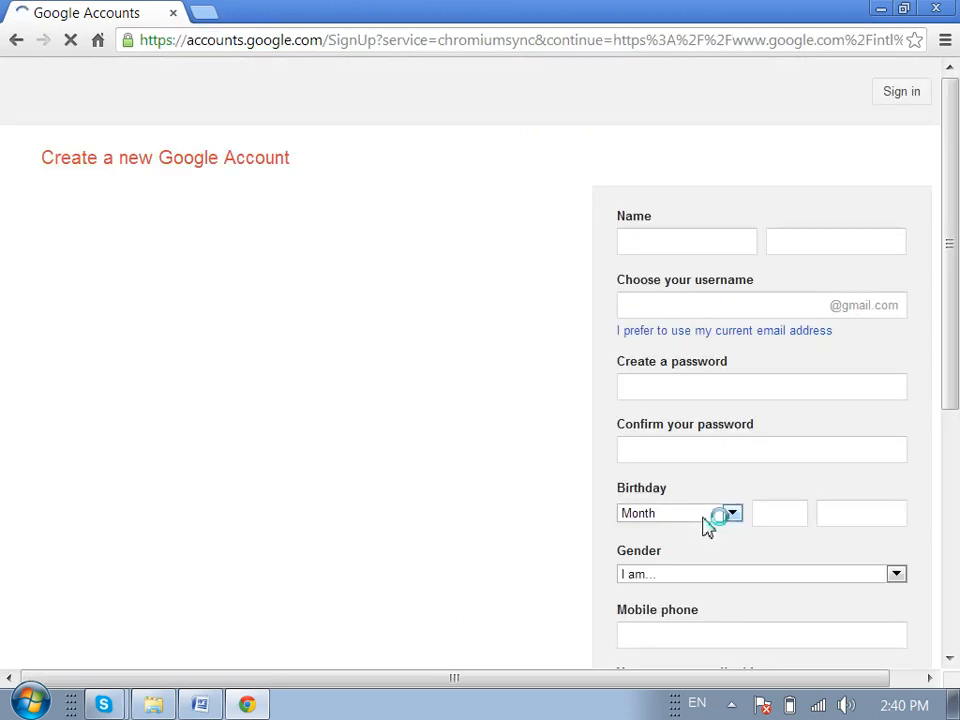
- Fill in the first name, last name and desired Gmail username, and dismiss the network notification
click(705, 249)
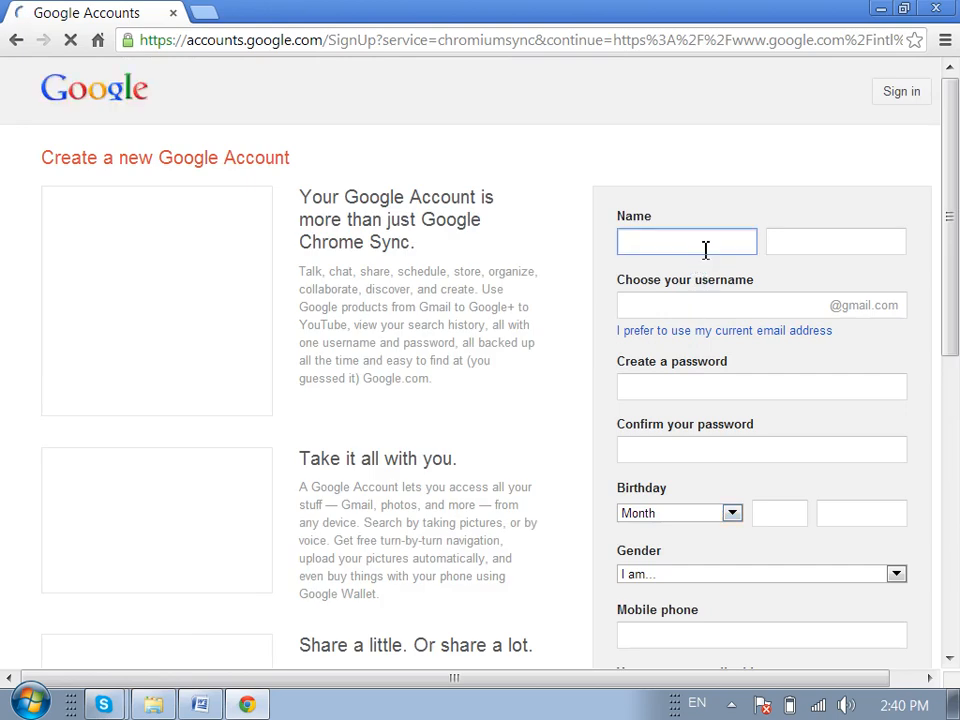
key(Tab)
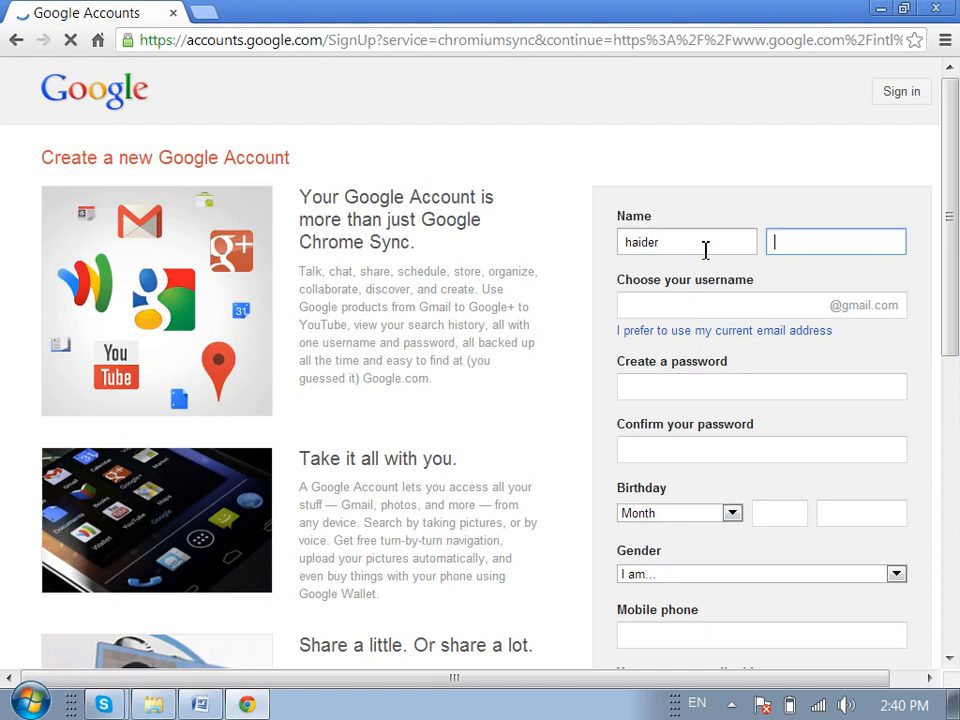
key(Tab)
key(Tab)
click(690, 298)
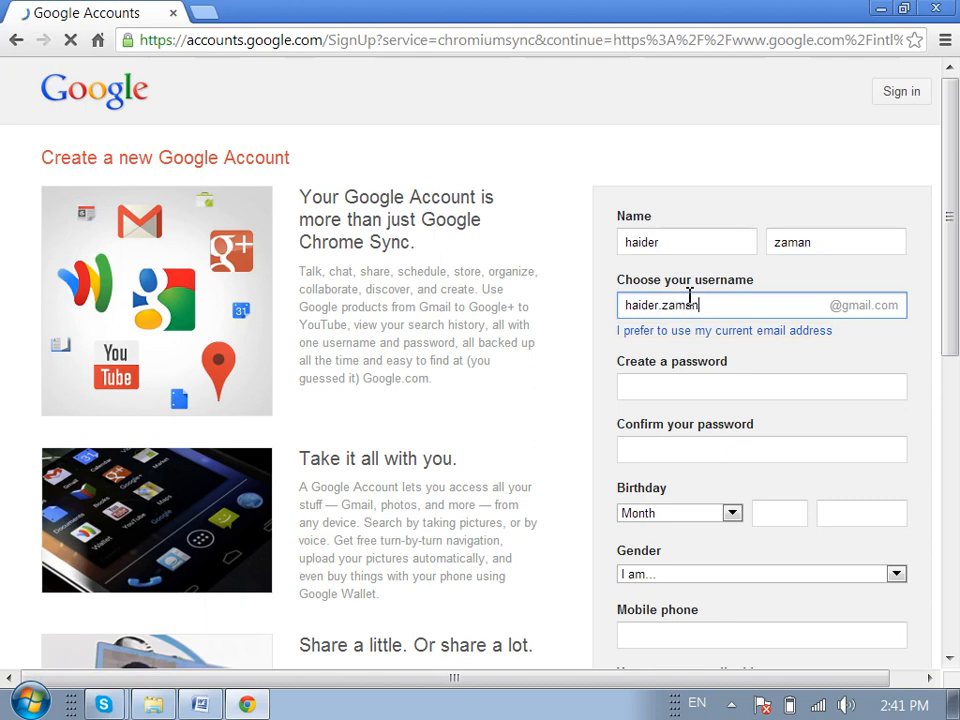
key(Tab)
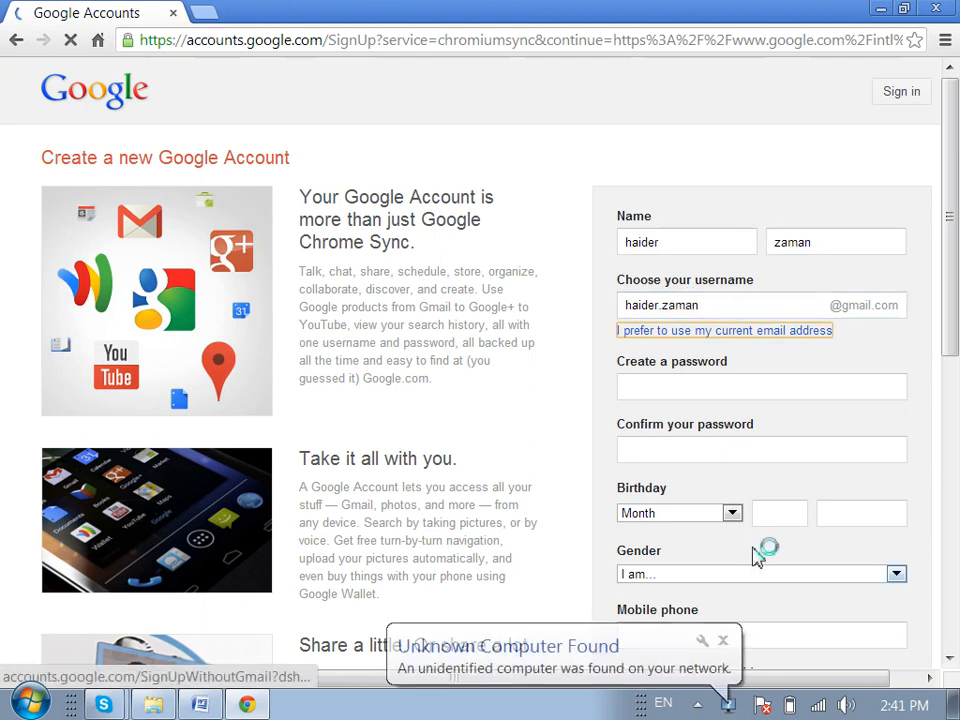
click(724, 639)
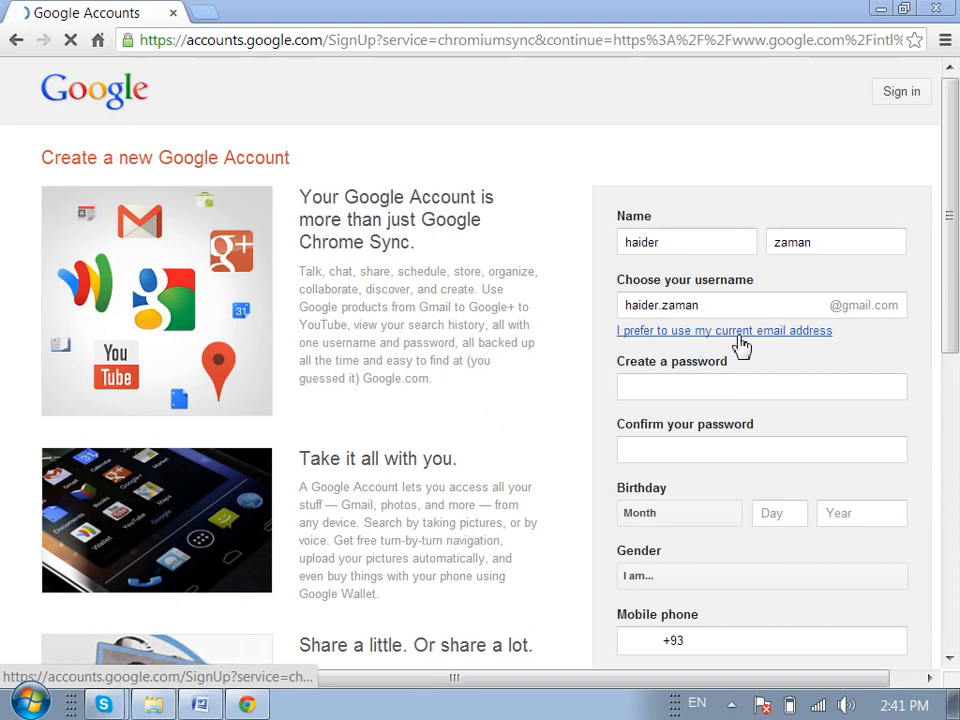
- Check the chosen username's availability by revisiting its field, and move to the Create a password field
click(680, 389)
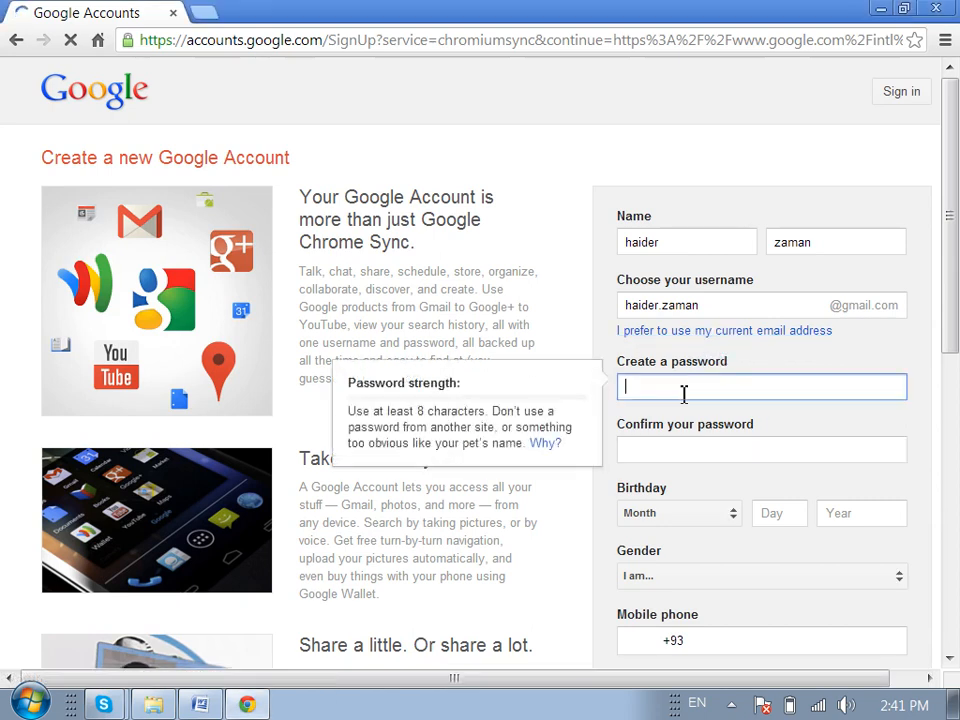
click(810, 300)
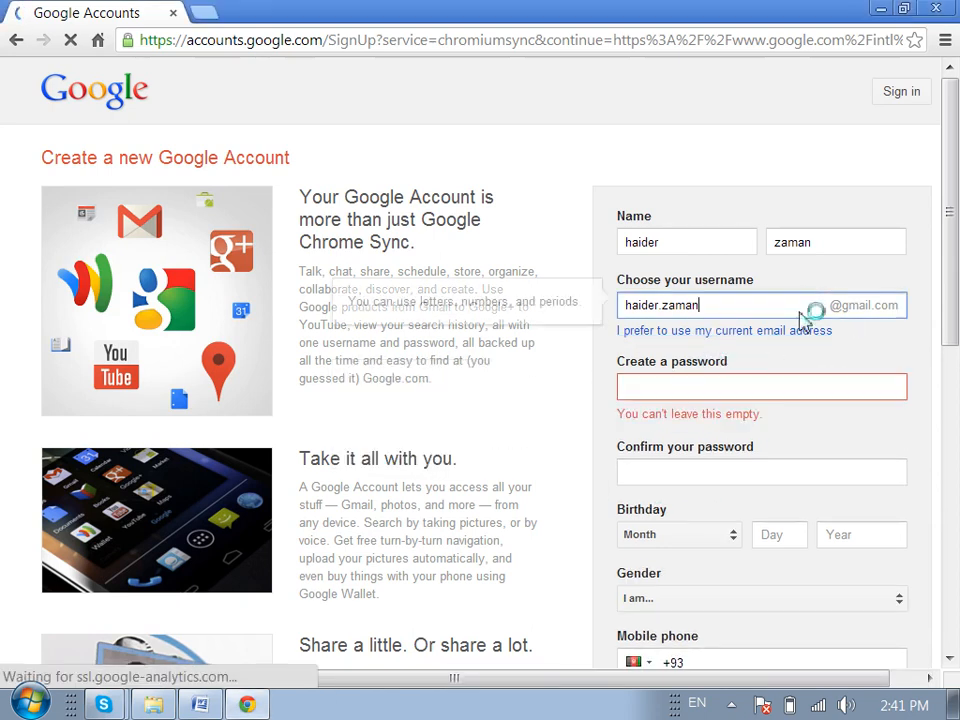
click(739, 391)
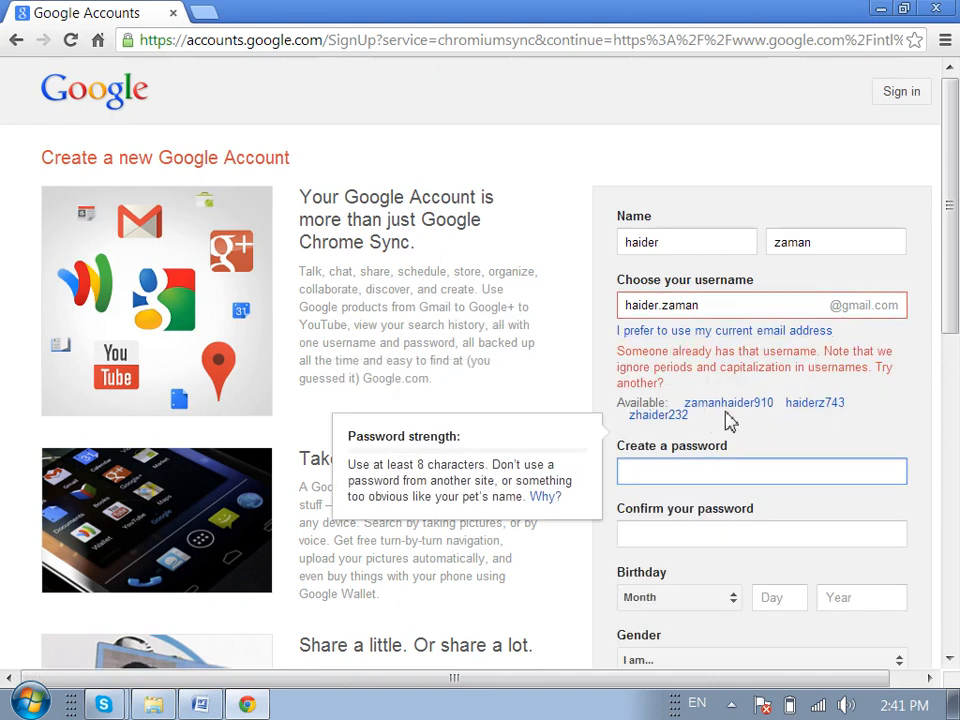
- Choose the second suggested Gmail username, and enter and confirm the account password
click(822, 403)
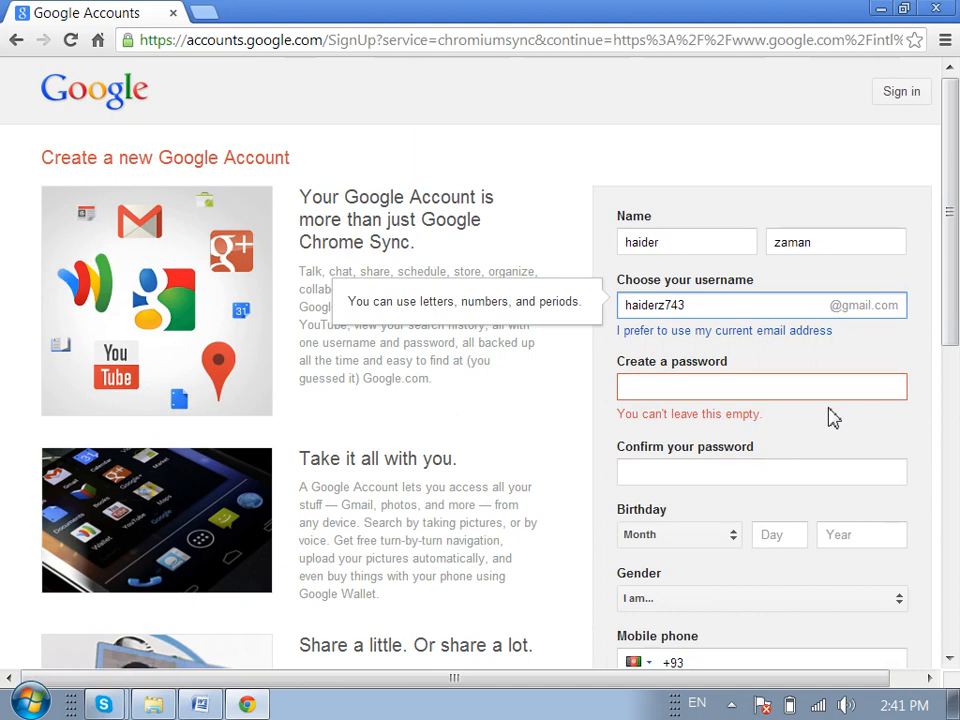
click(763, 396)
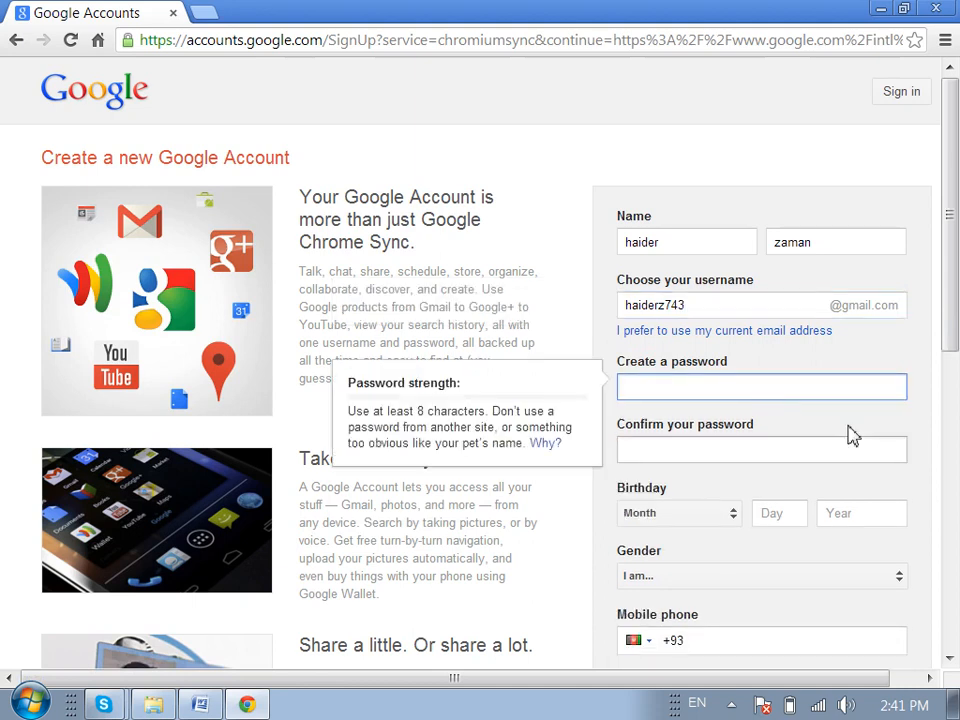
text(•••••••)
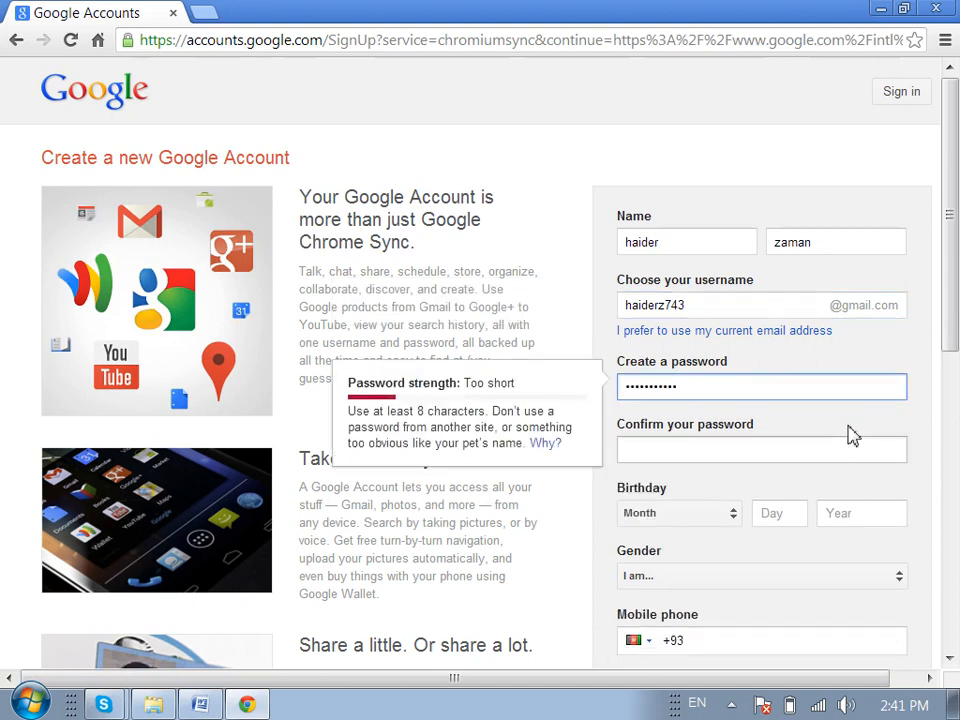
text(••••)
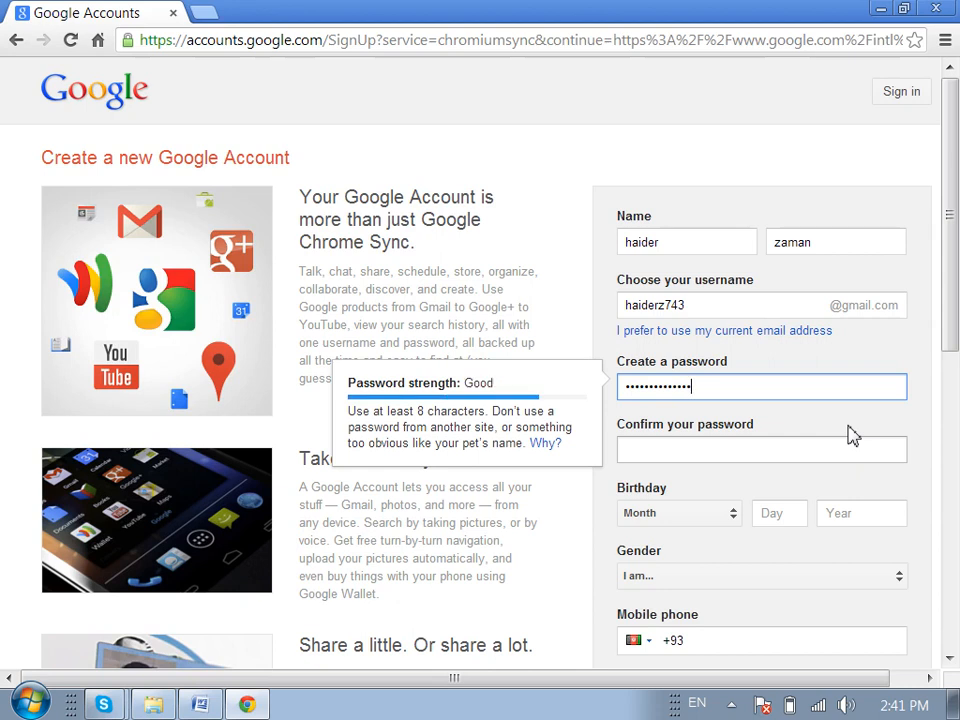
key(Tab)
text(•••••••••••)
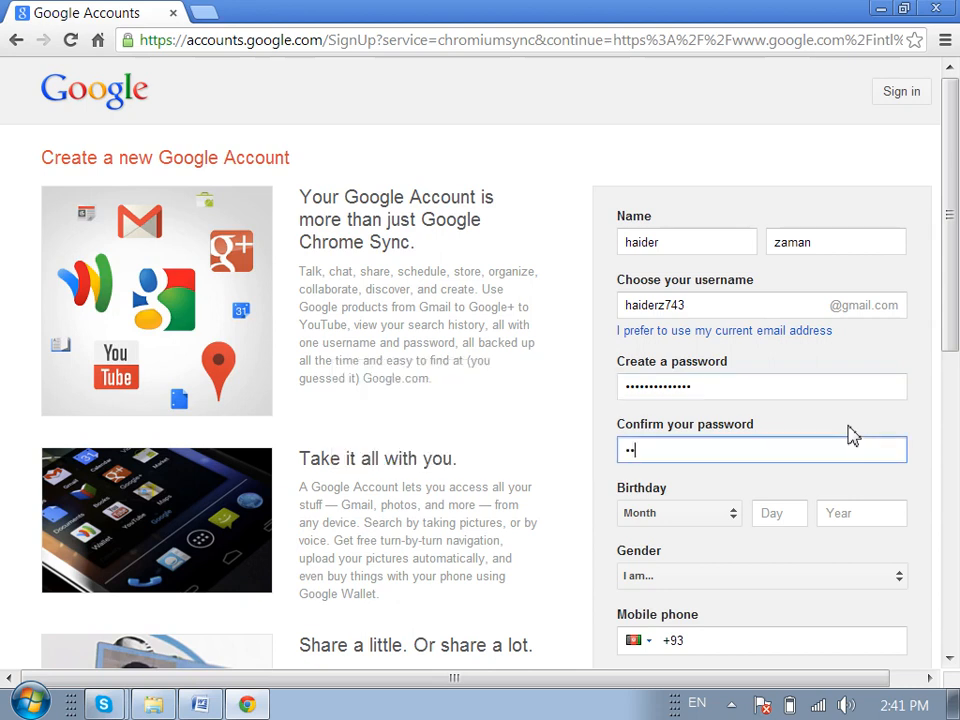
text(••)
key(Tab)
- Fill in the birthday's month, day and year, and set the gender to Male
click(666, 520)
click(686, 393)
click(776, 518)
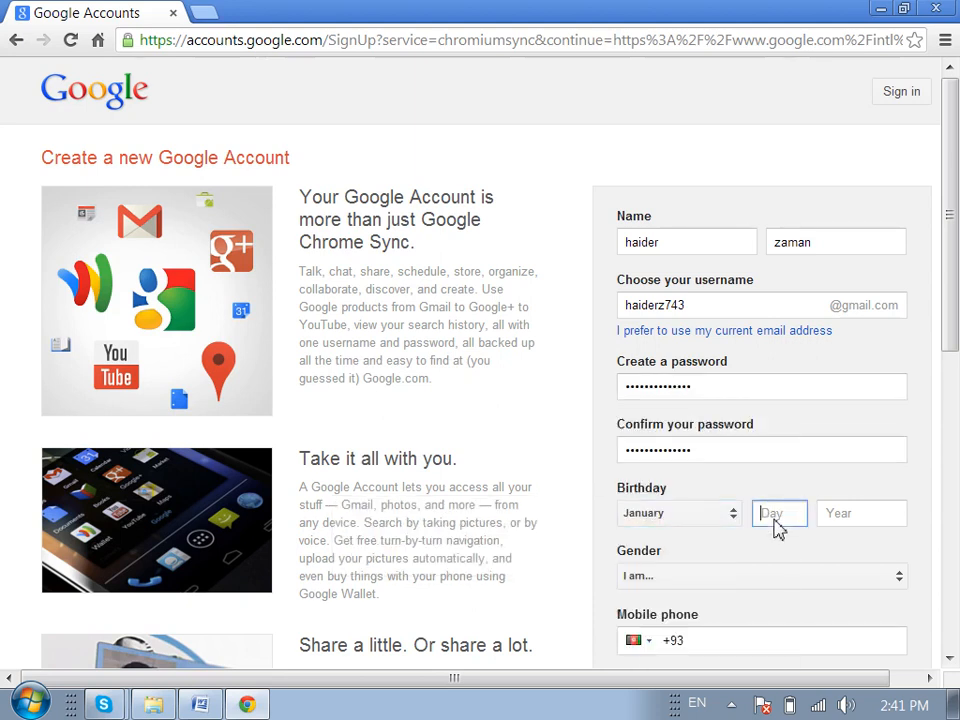
text(01)
key(Tab)
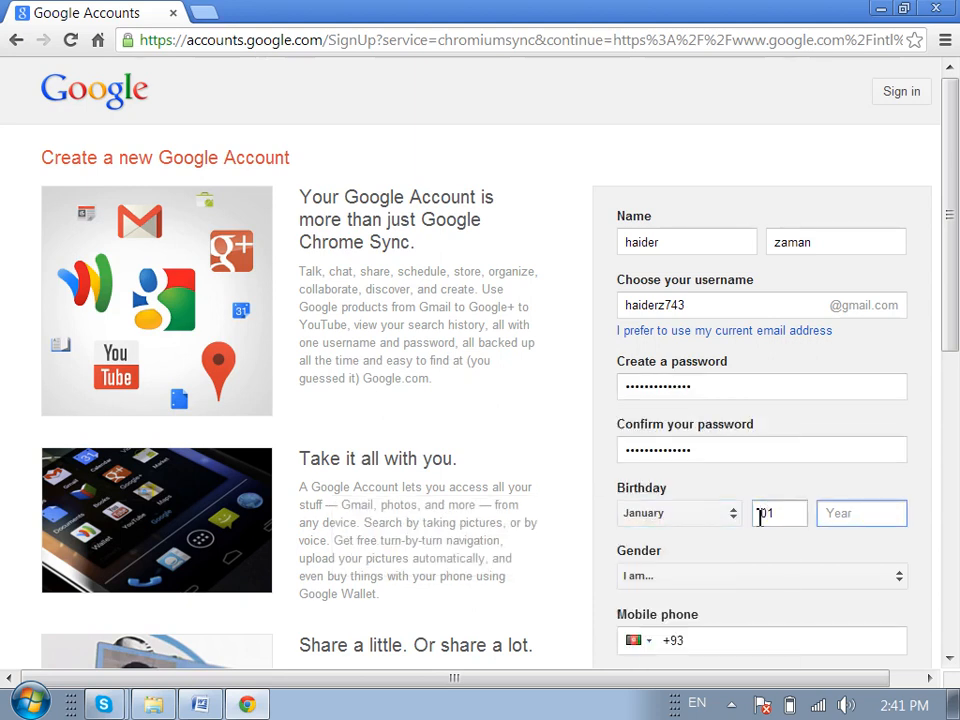
text(1985)
scroll(957, 340, down, 1)
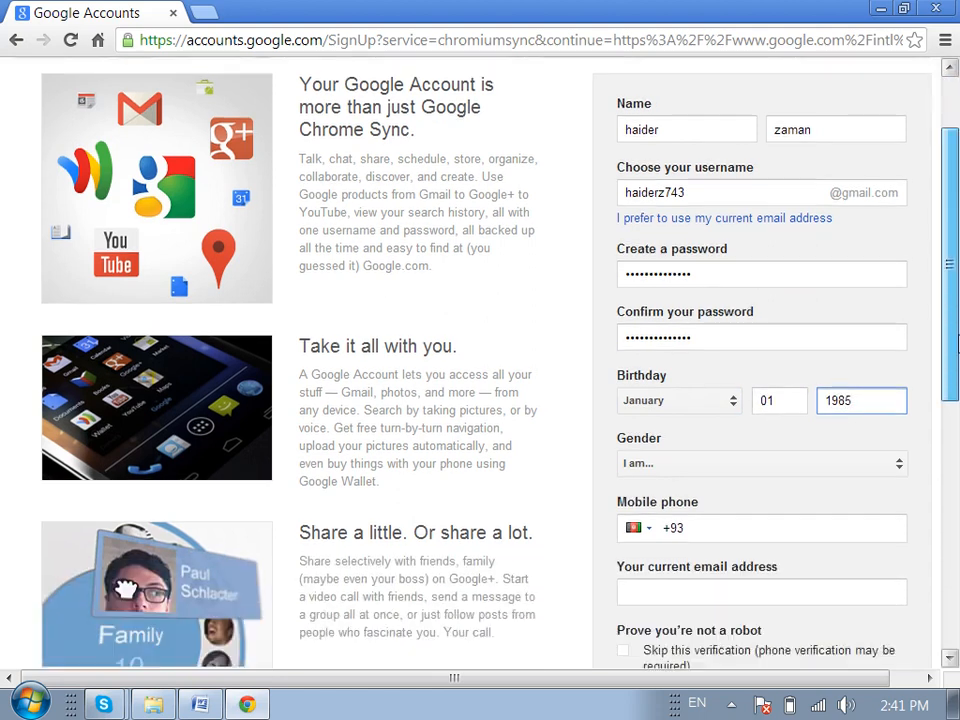
click(730, 430)
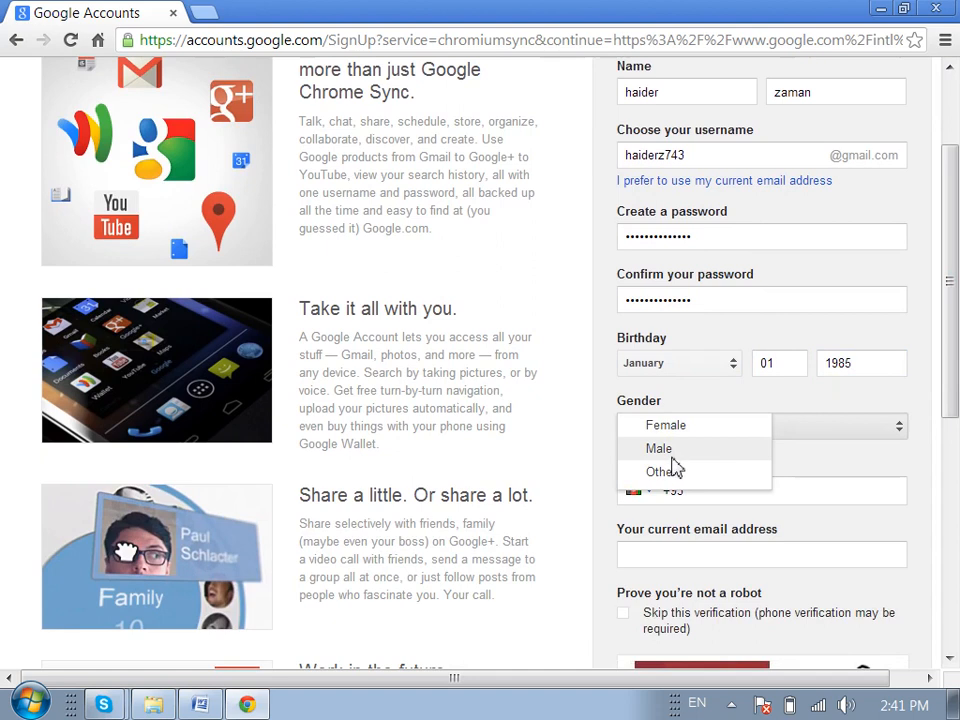
click(674, 450)
- Complete the mobile phone number after the prefilled country code
click(748, 492)
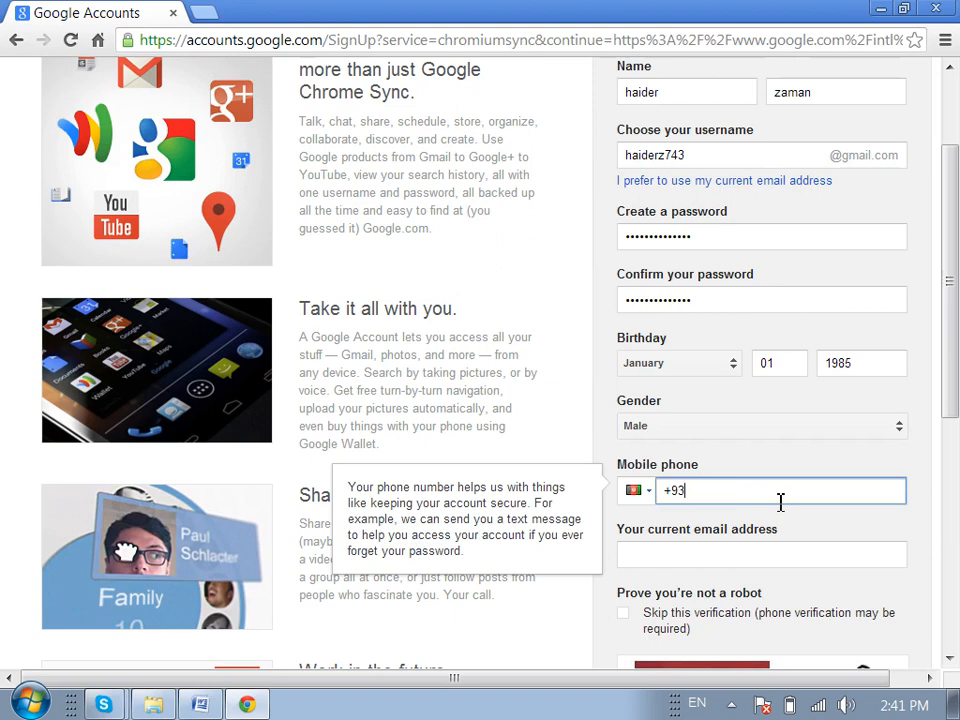
scroll(752, 441, down, 3)
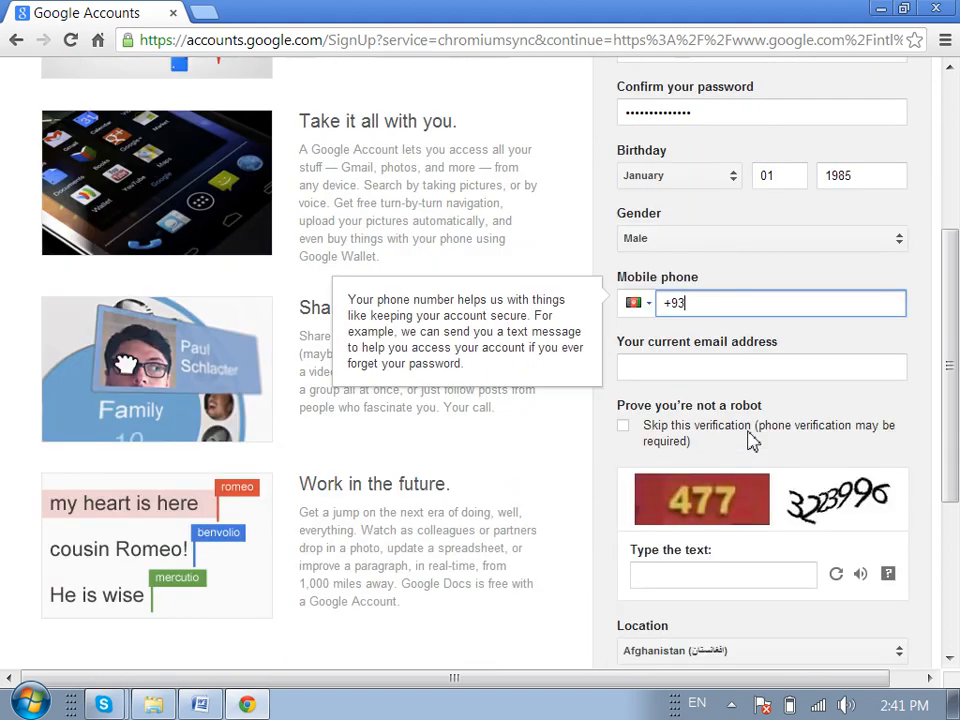
scroll(752, 441, up, 2)
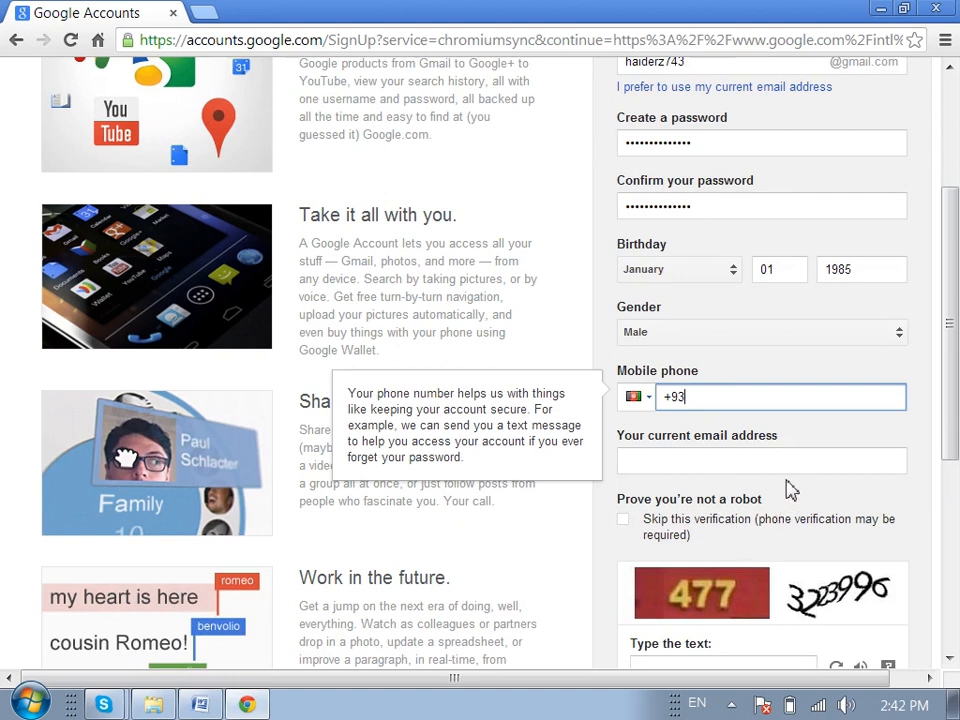
- Enter an existing email address as the current email address
click(790, 458)
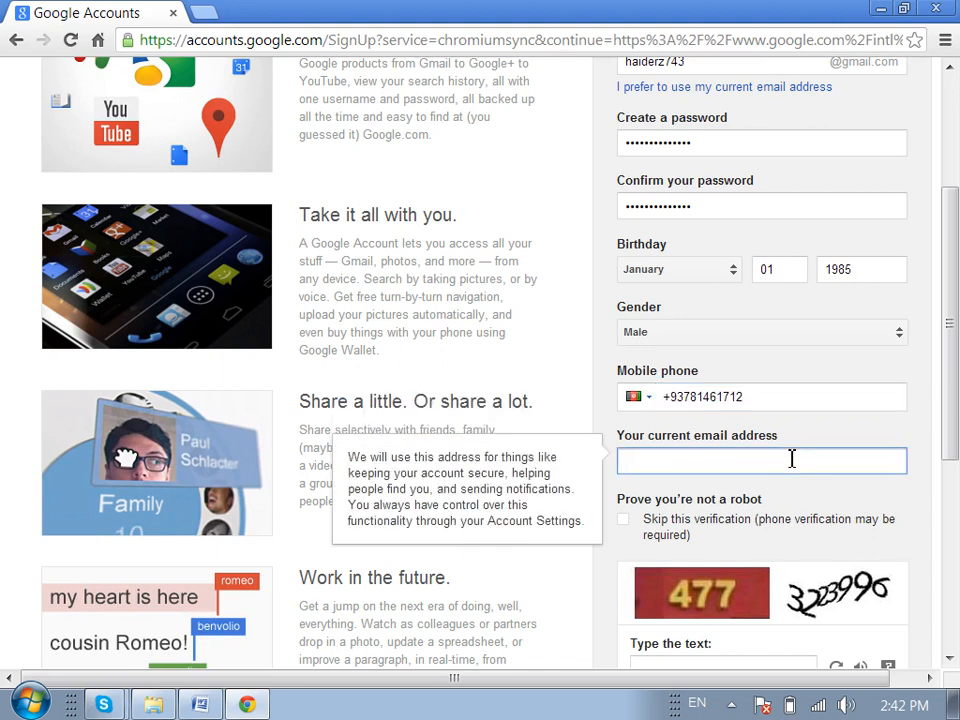
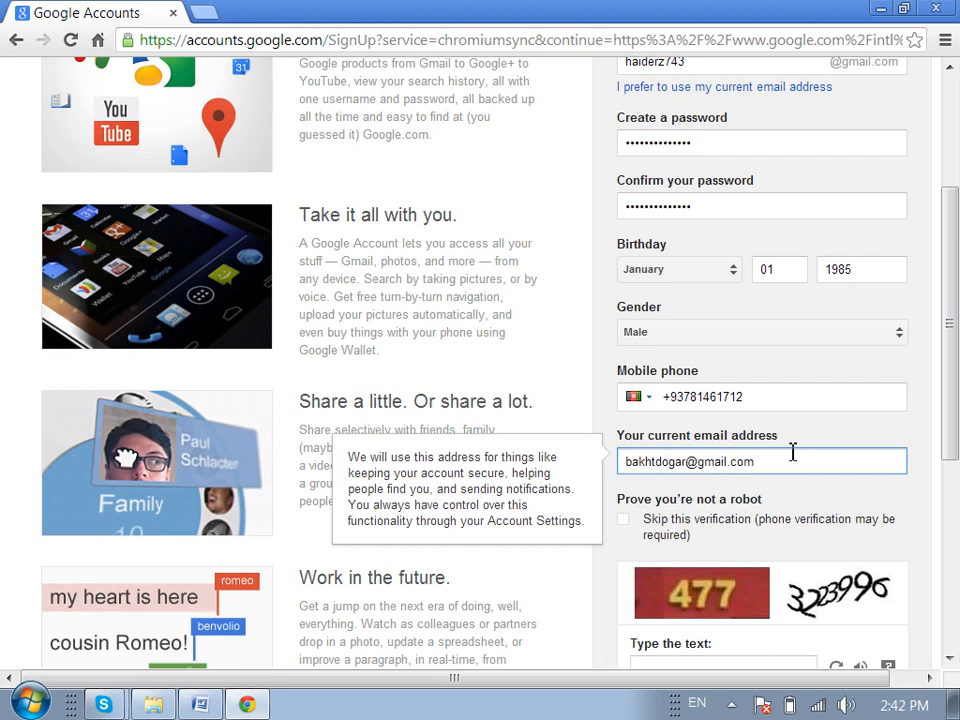
- Enter both captcha number strings, separated by a space, to prove you're not a robot
scroll(797, 453, down, 2)
click(741, 486)
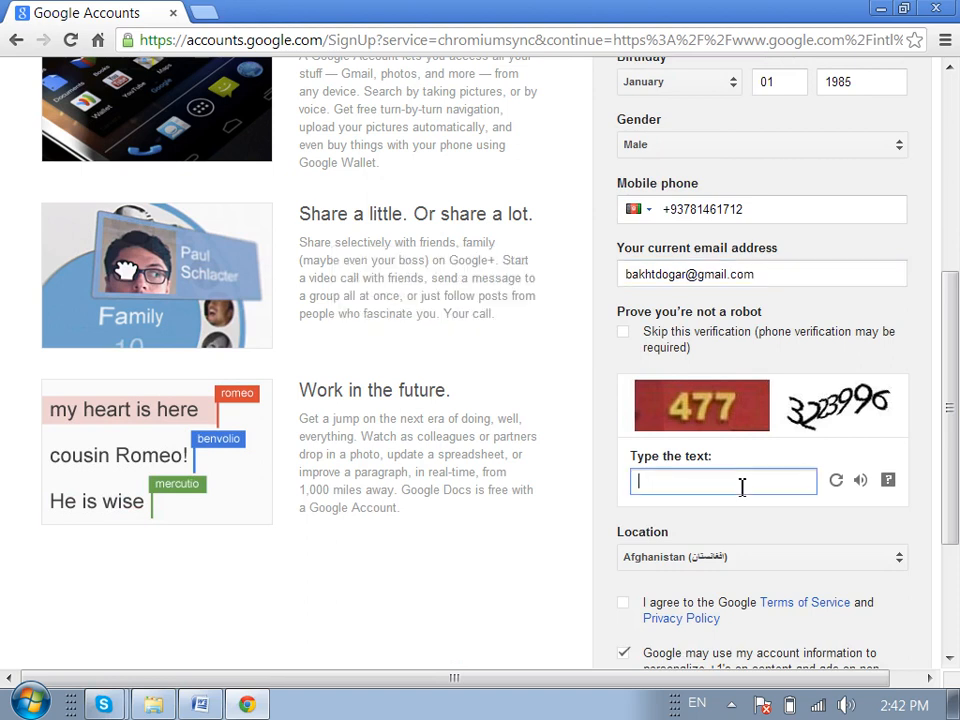
text(477)
text( 32)
text(3)
text(9)
text(976)
key(BackSpace)
key(BackSpace)
key(BackSpace)
key(BackSpace)
key(BackSpace)
key(BackSpace)
key(BackSpace)
text(3223996)
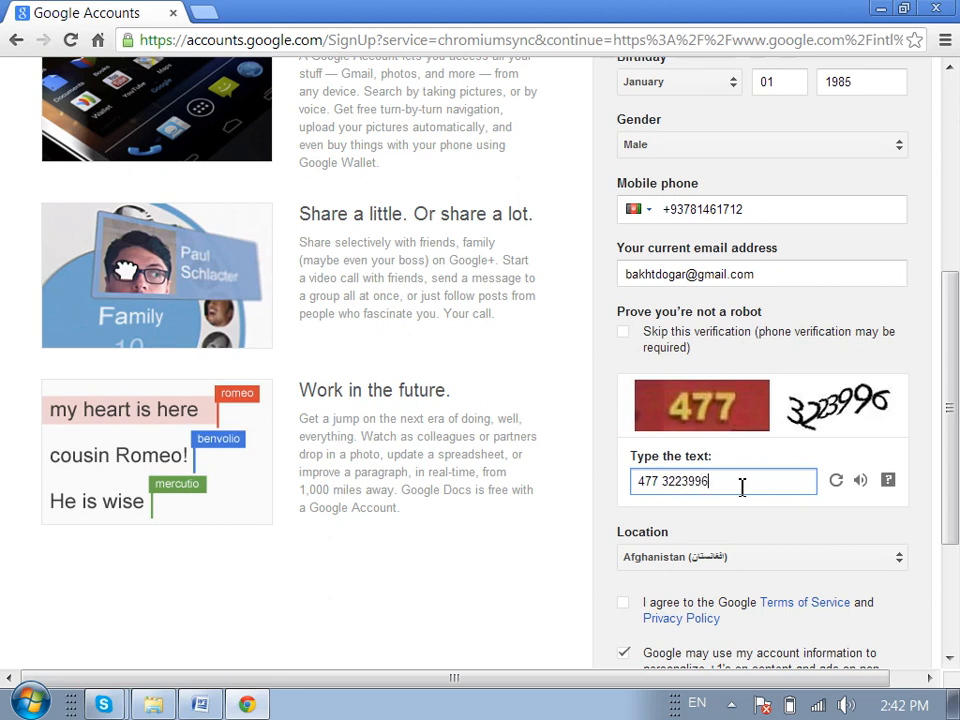
- Agree to the Google Terms of Service and Privacy Policy, and submit the sign-up form
drag(951, 392, 956, 468)
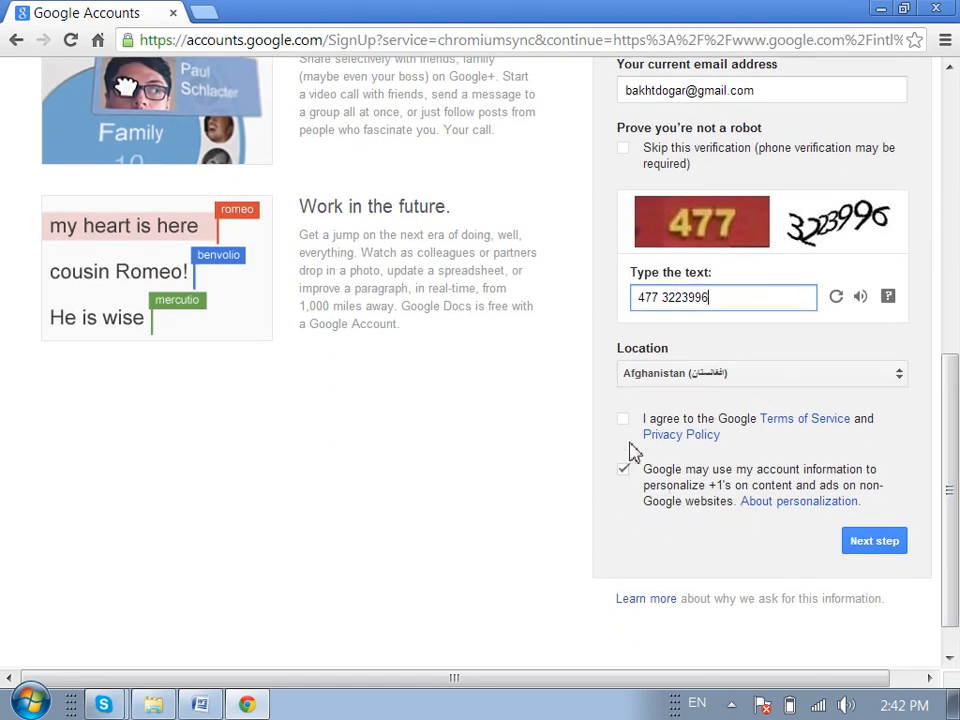
click(625, 426)
click(874, 547)
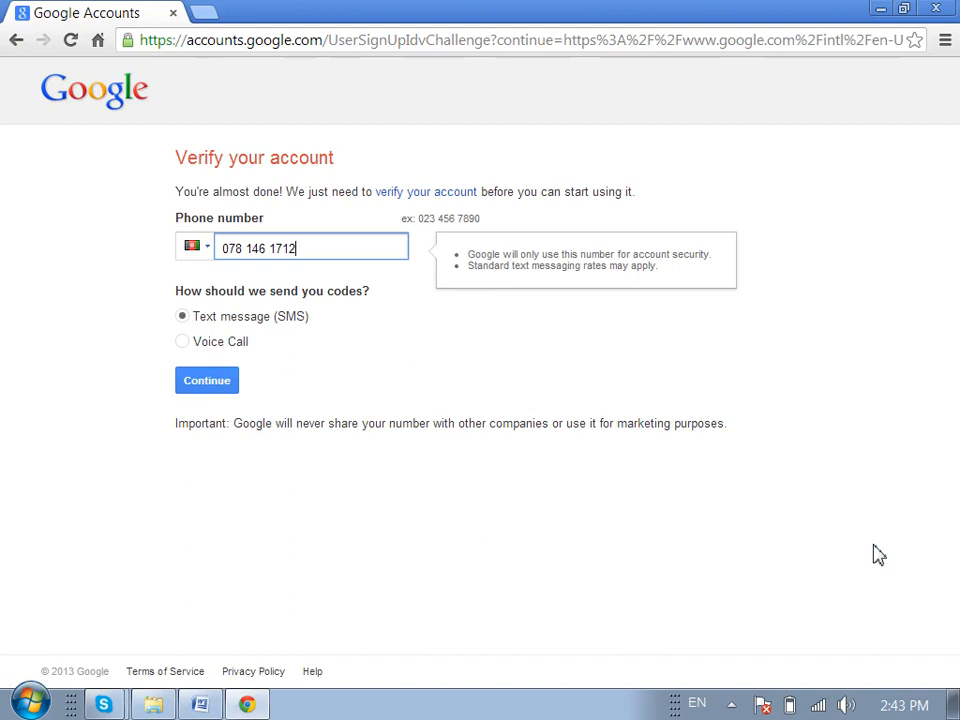
- Request the account verification code by voice call, and enter and submit the received code
click(197, 346)
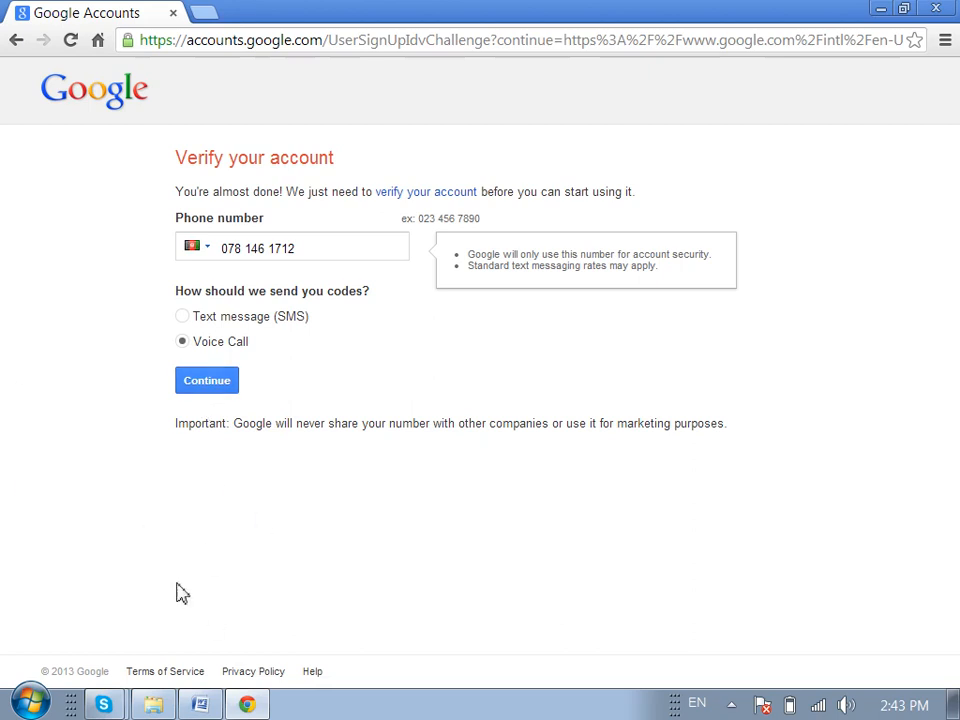
click(200, 385)
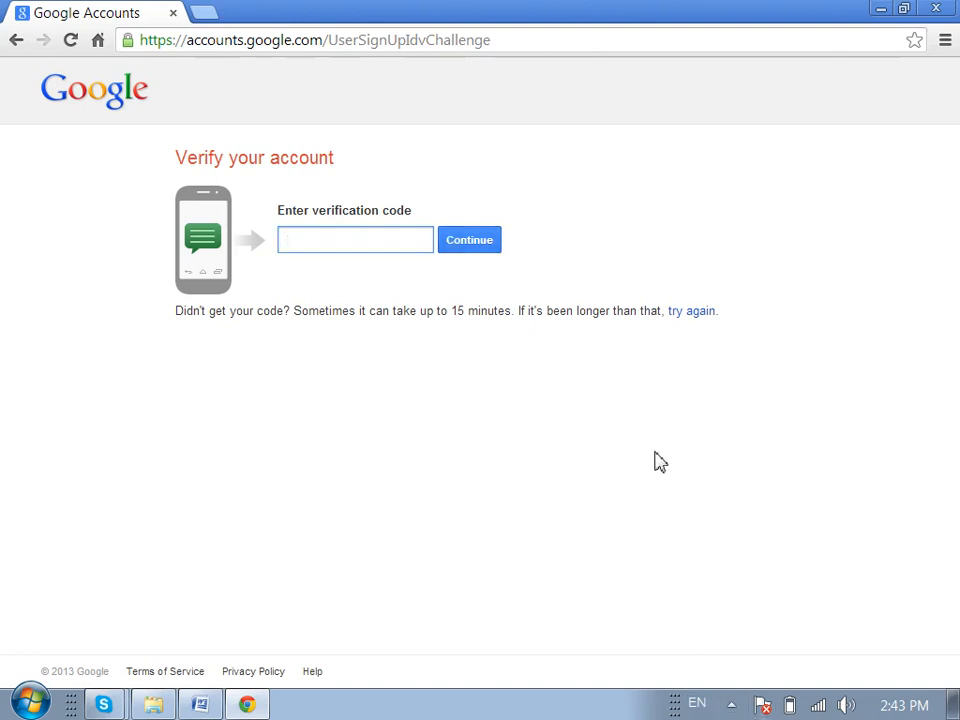
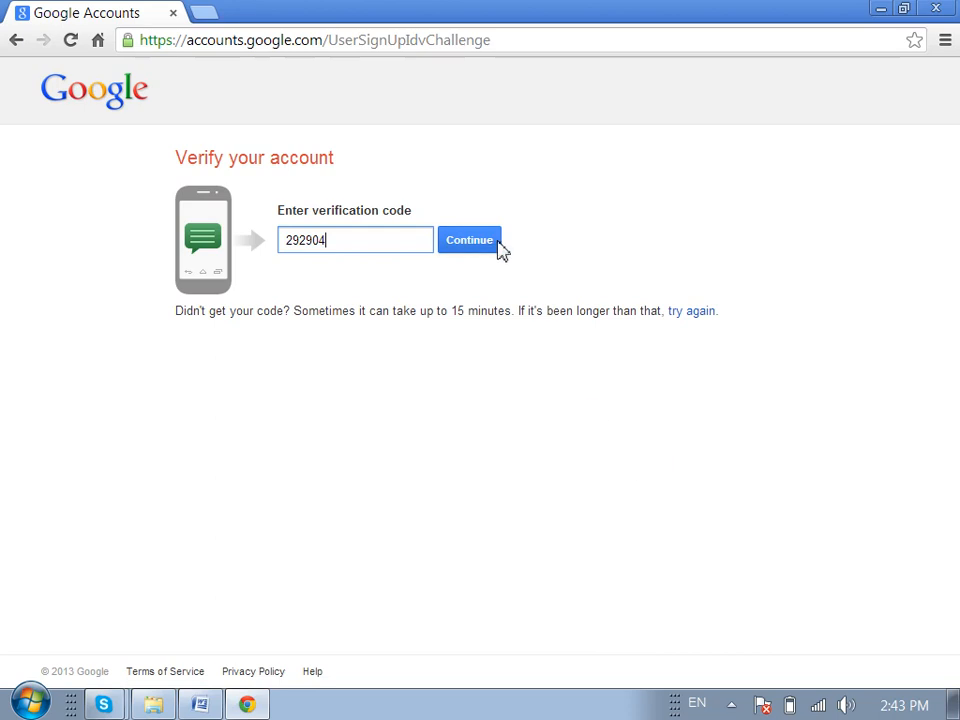
click(478, 250)
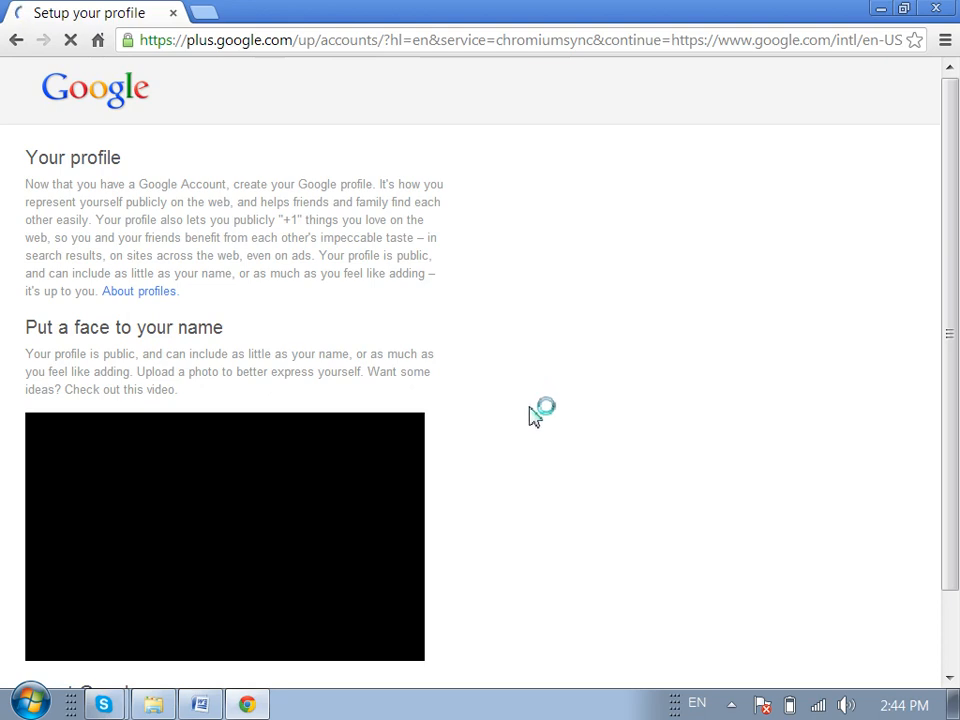
scroll(370, 200, down, 1)
scroll(360, 321, up, 1)
scroll(360, 326, down, 1)
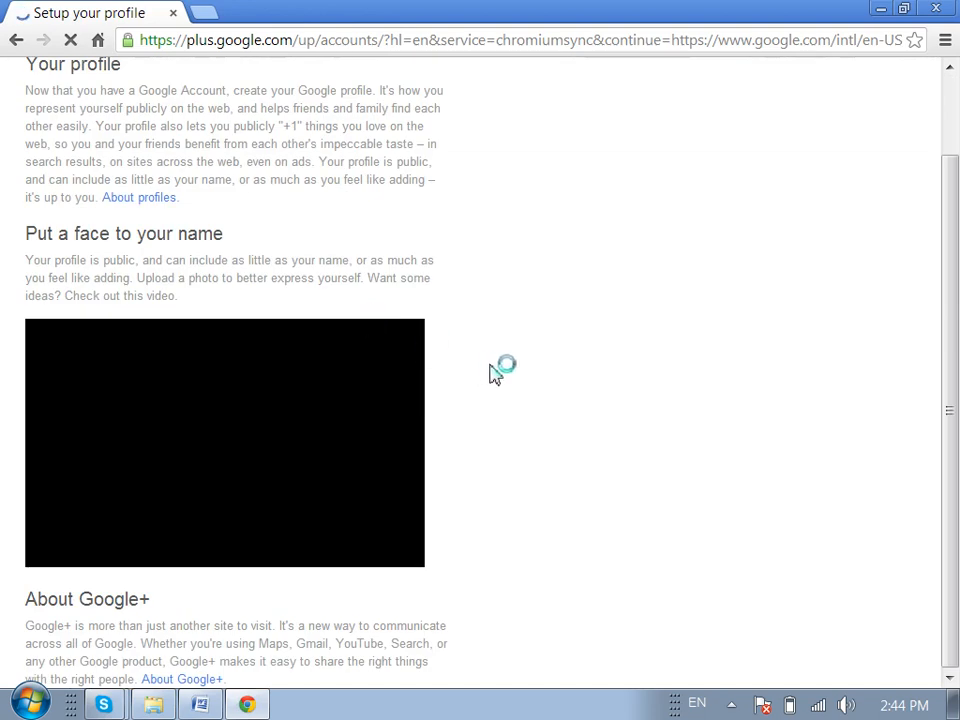
scroll(485, 360, up, 1)
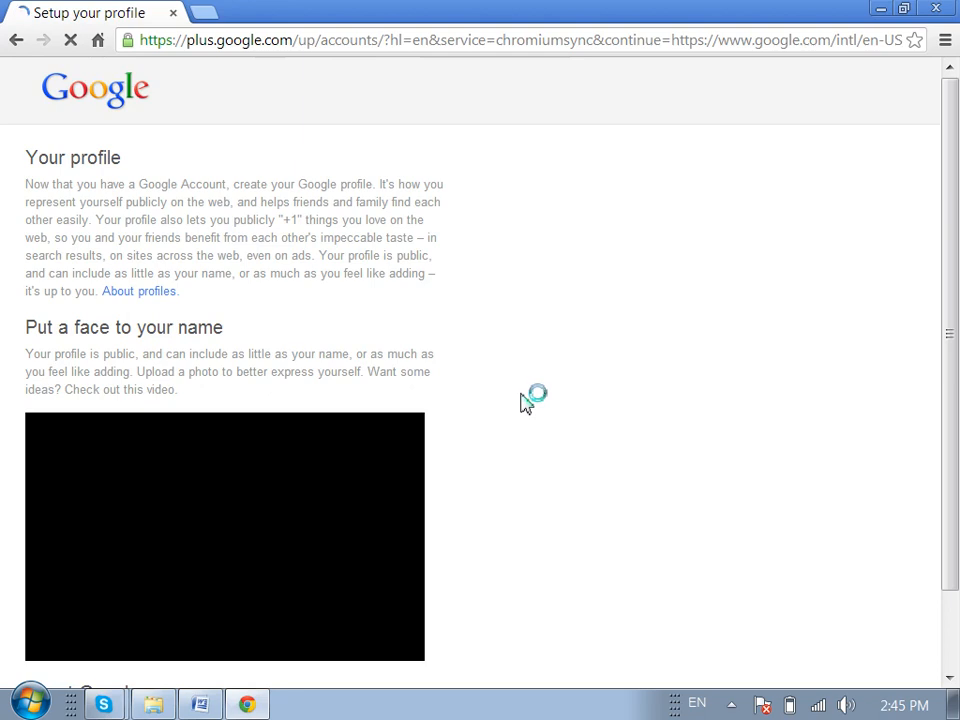
scroll(522, 401, down, 1)
scroll(536, 403, up, 1)
- Switch to the signed-in Skype window and open the conversation with the third listed contact
mouse_move(112, 707)
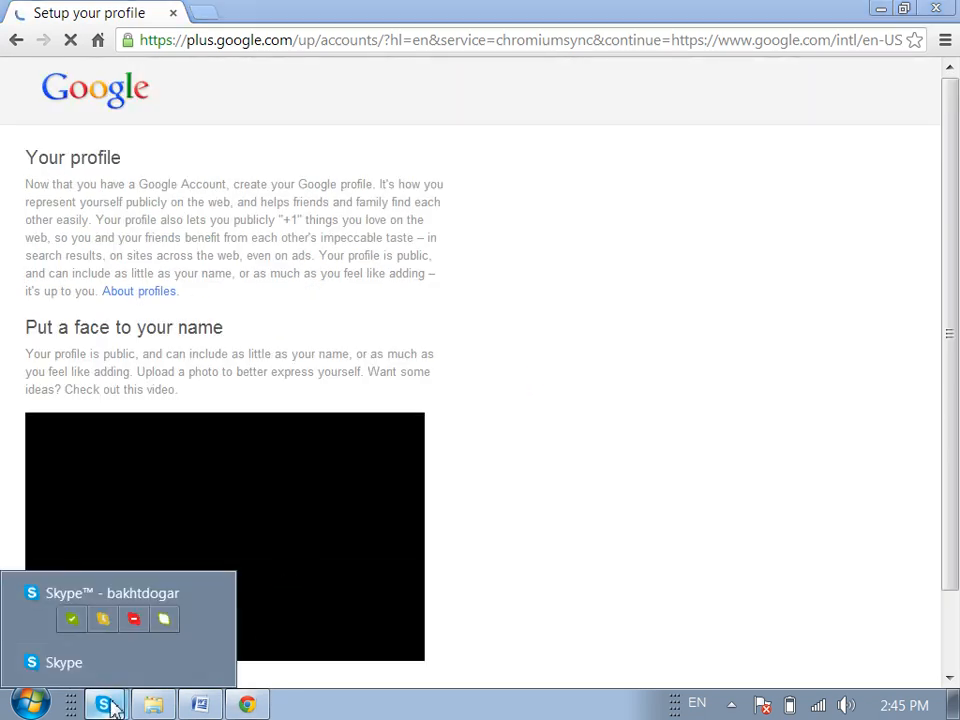
click(15, 628)
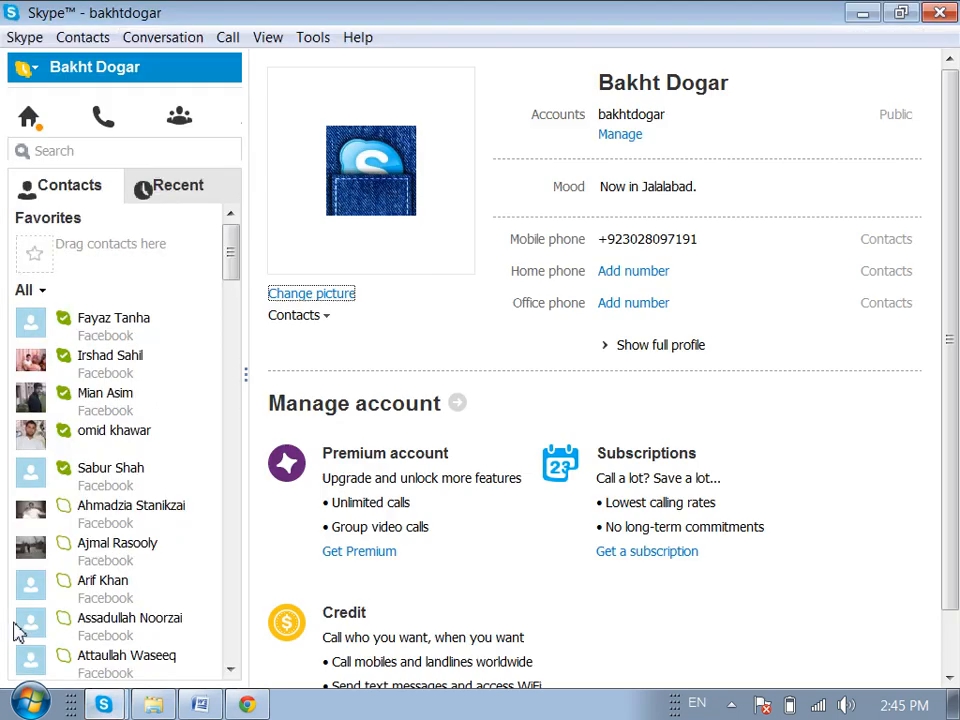
click(113, 404)
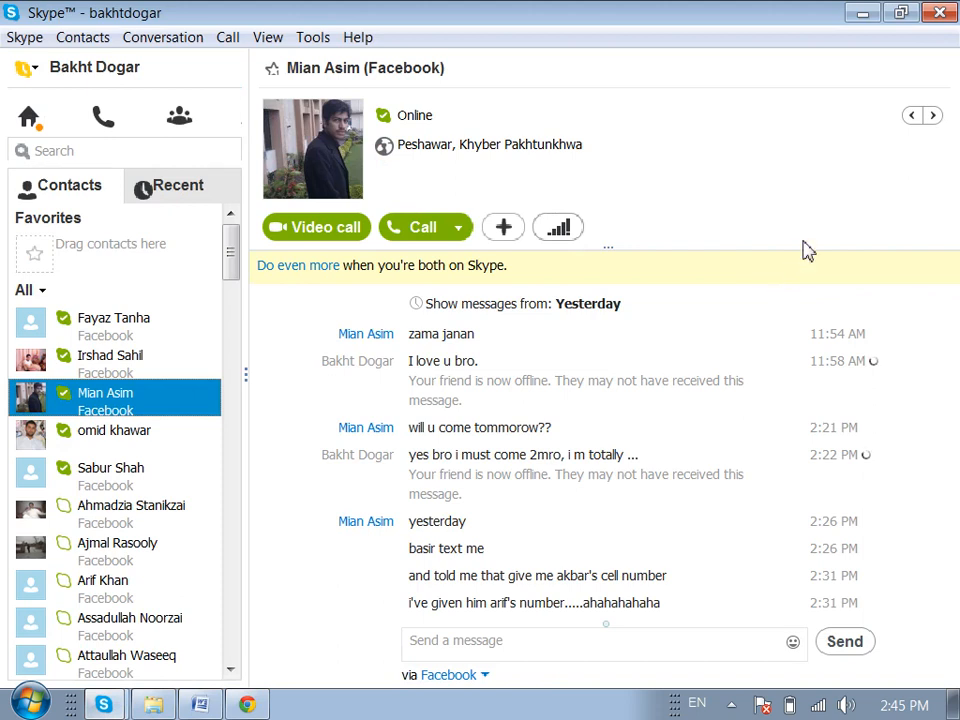
- Send the contact the message "ahahaahah"
click(497, 641)
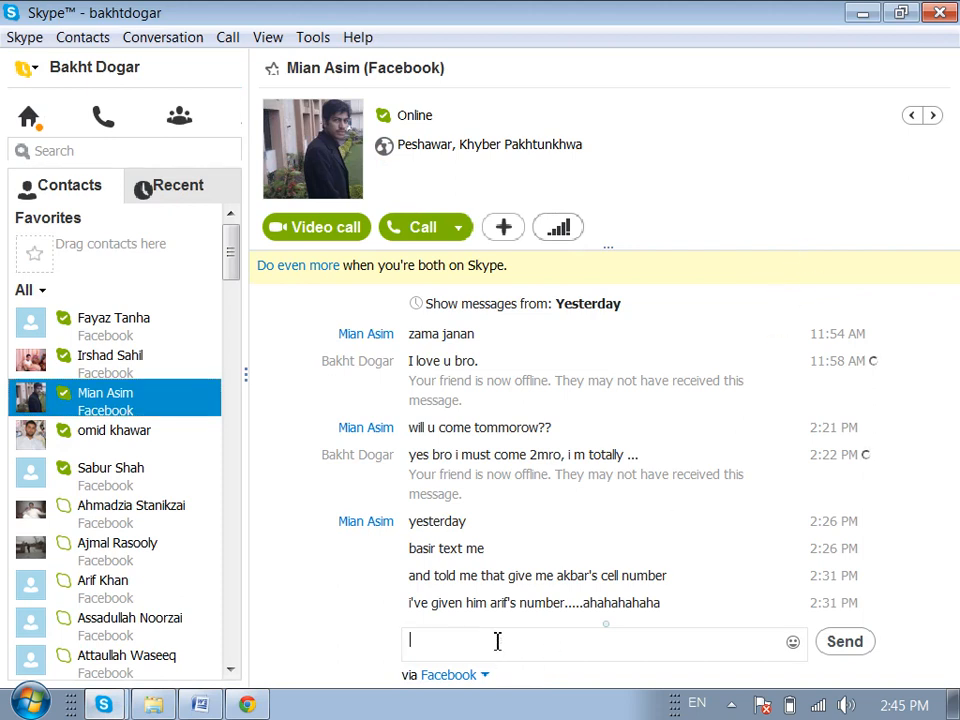
text(ah)
key(BackSpace)
key(BackSpace)
text(ahahaahah)
key(Return)
- Send a second message reading "you are very funny" followed by the contact's name
text(youare)
key(BackSpace)
key(BackSpace)
text(a)
key(BackSpace)
key(BackSpace)
key(BackSpace)
text(are very funny asim)
key(Return)
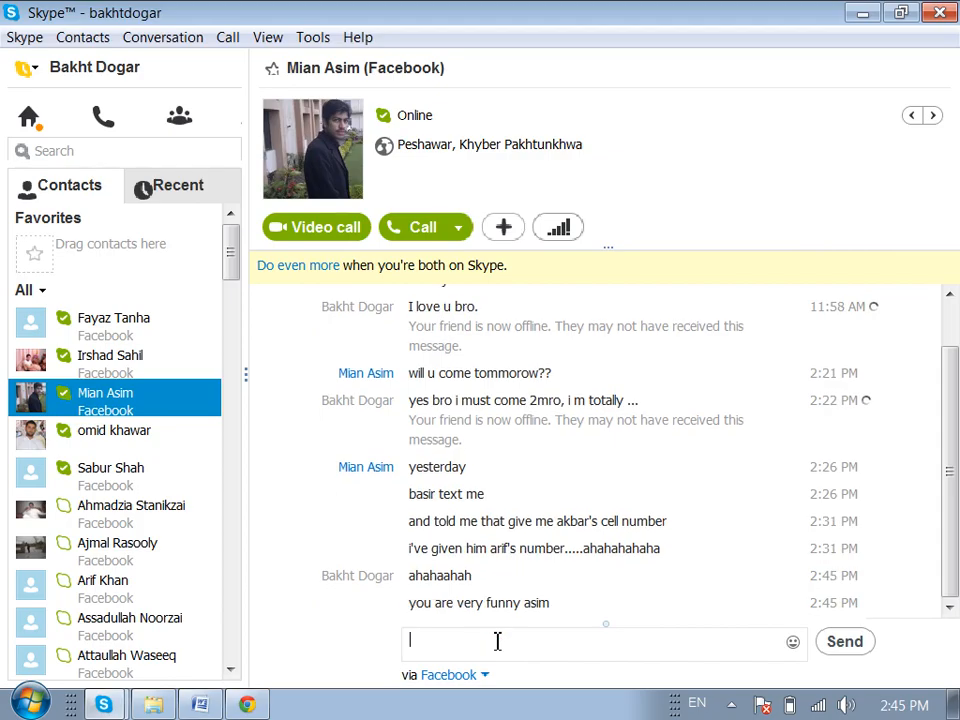
- Switch back to Google Chrome and continue past the profile setup without adding a profile photo
key(super+d)
click(248, 705)
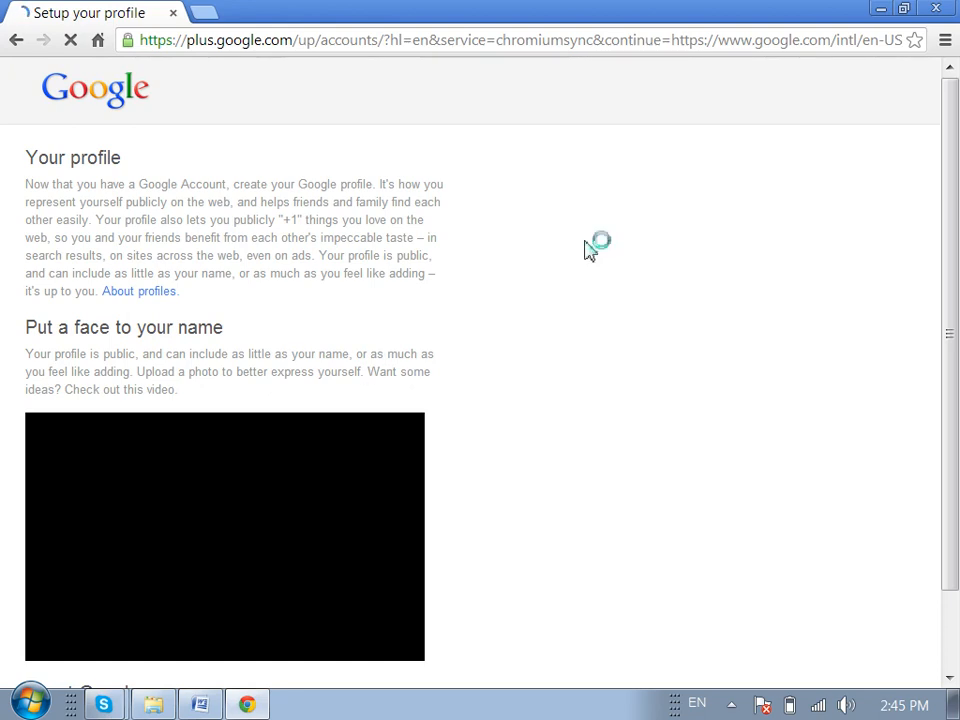
mouse_move(247, 704)
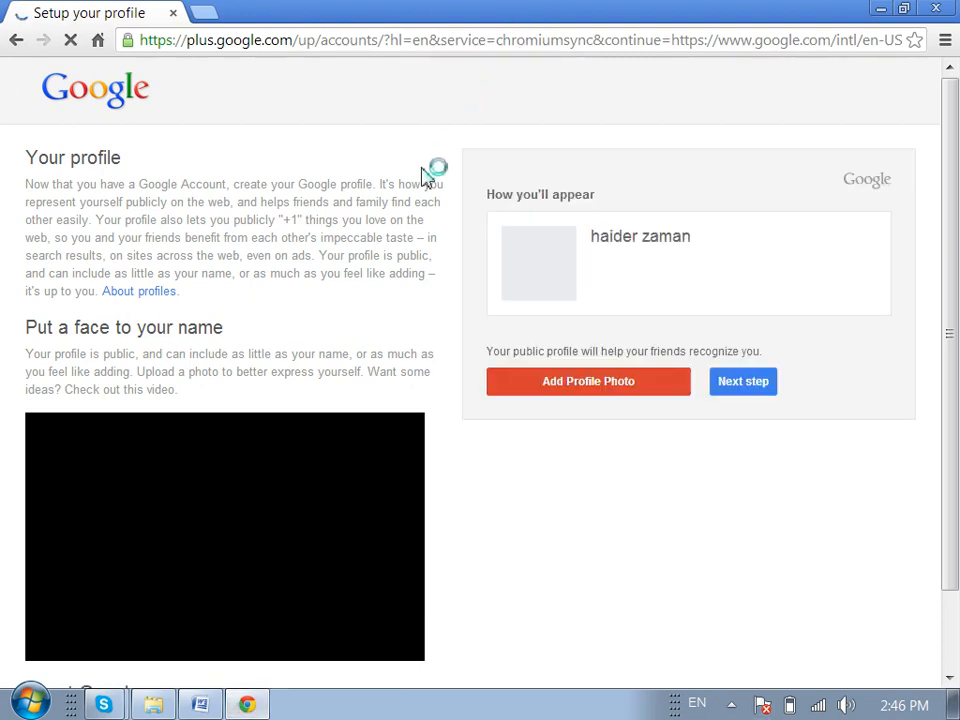
scroll(426, 220, down, 1)
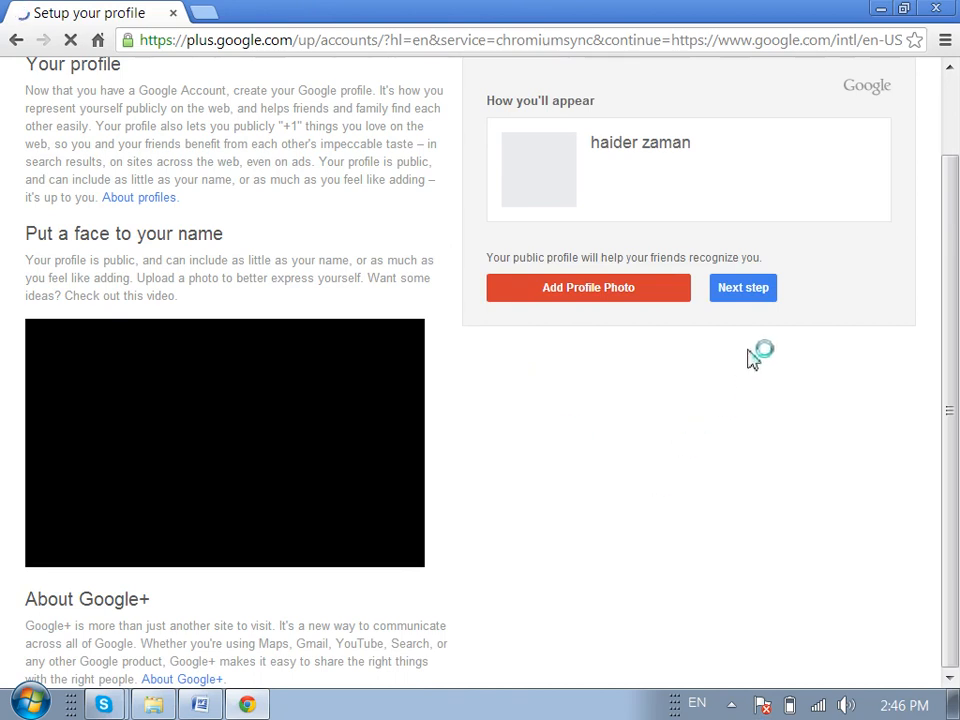
click(761, 289)
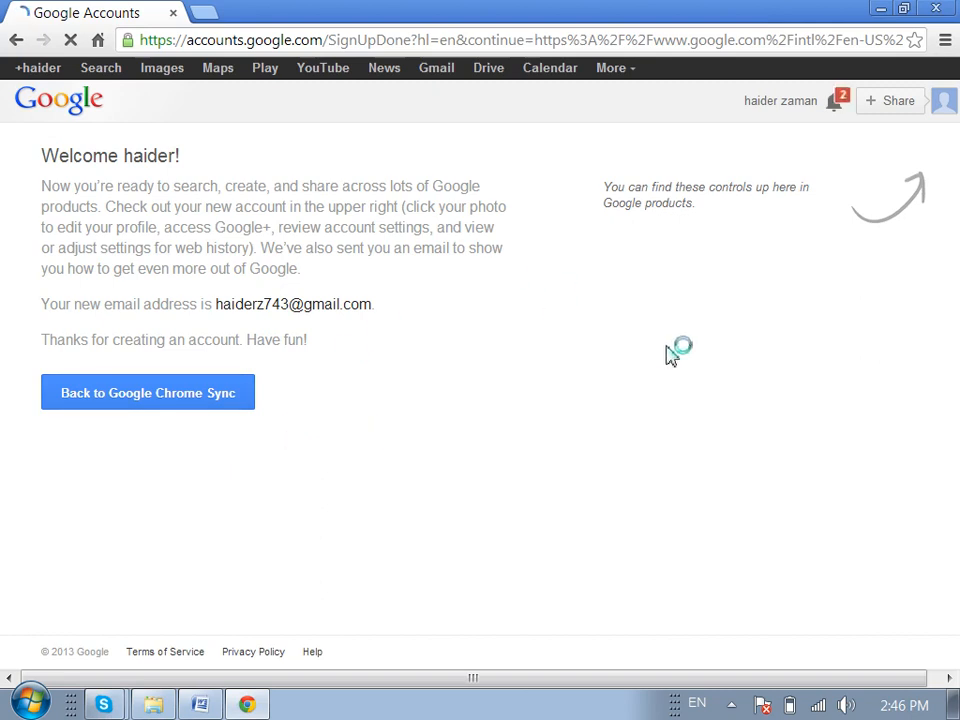
- Sign out of the new Google account, then sign back in with its username and password
click(944, 104)
click(886, 282)
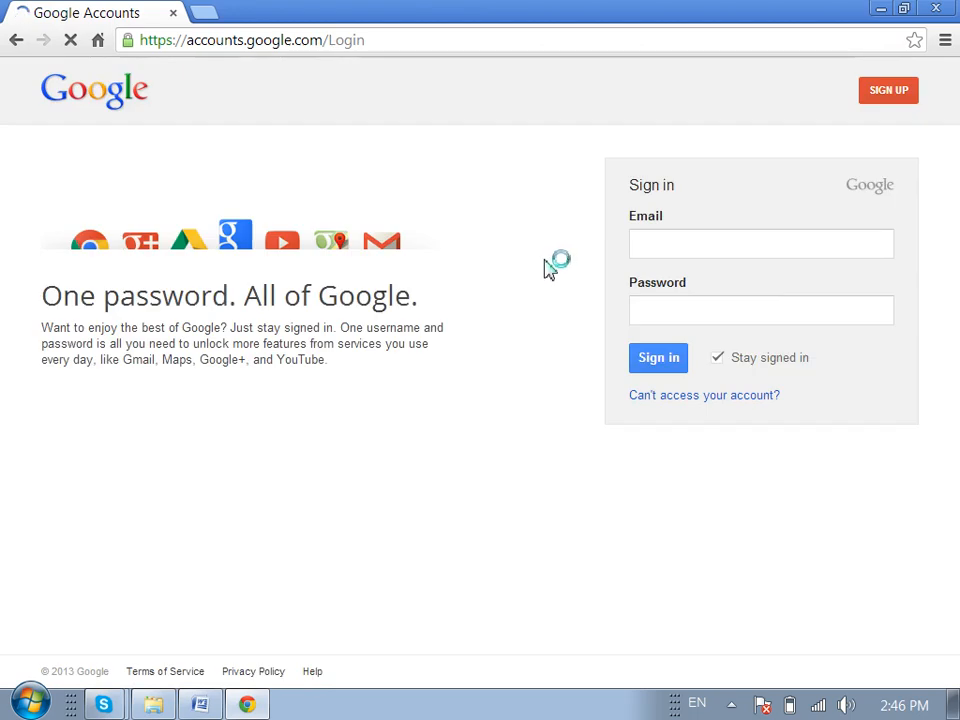
click(763, 259)
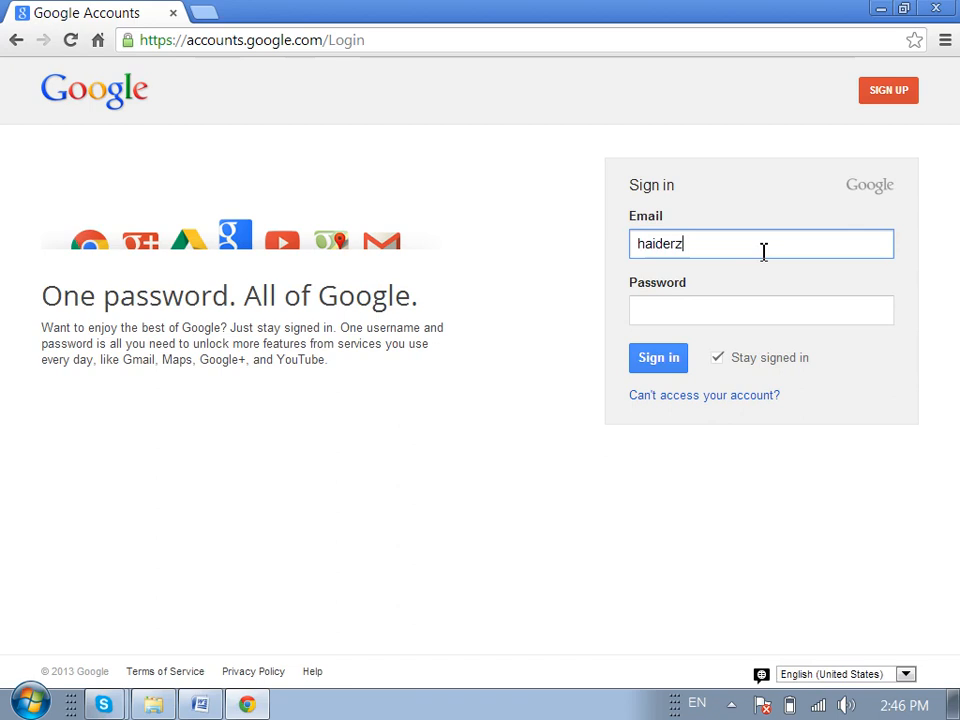
key(Tab)
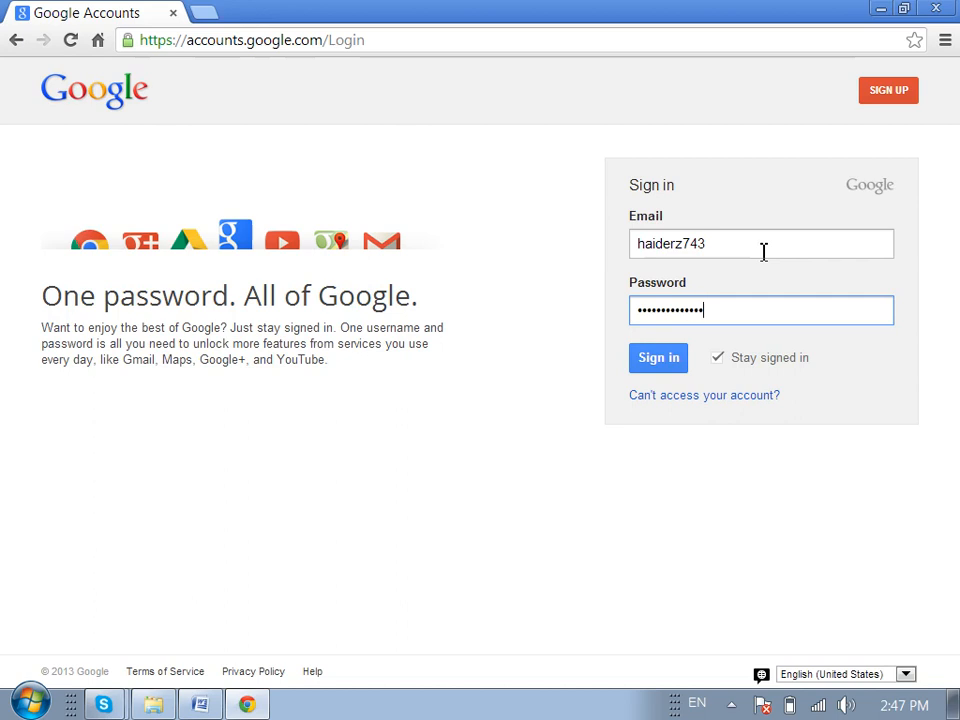
click(669, 374)
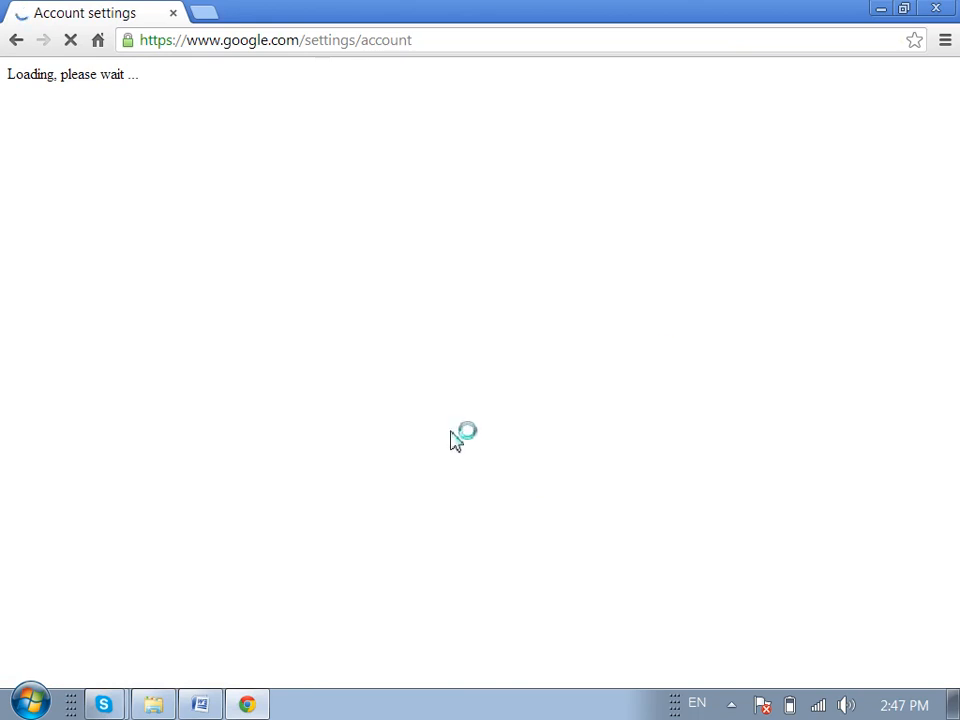
click(200, 705)
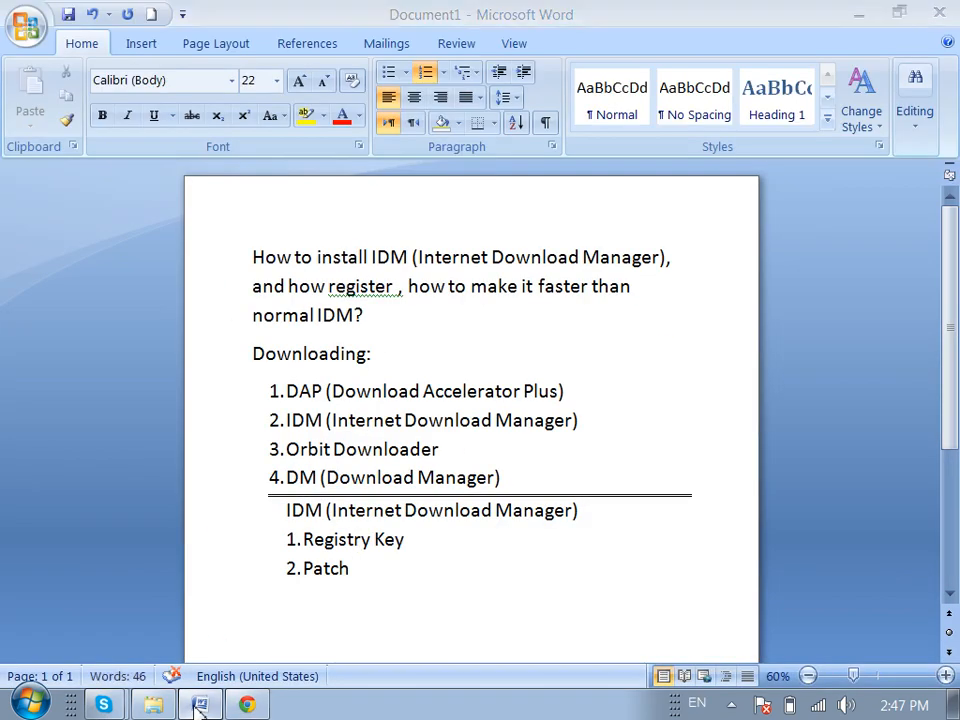
click(200, 705)
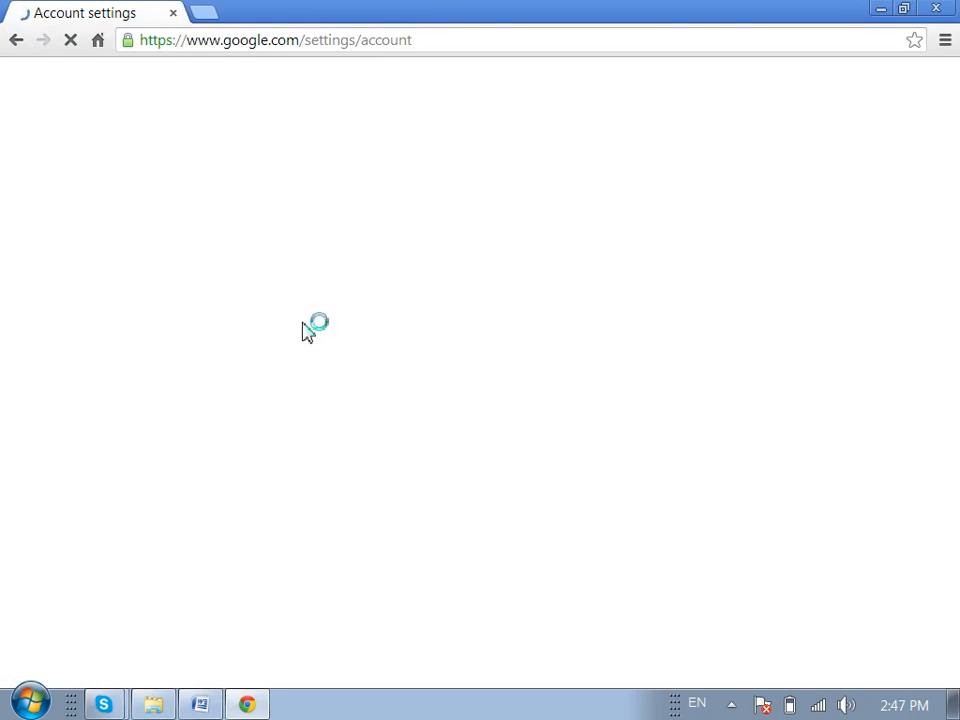
- Bring up the Skype sign-in window and close it
click(122, 711)
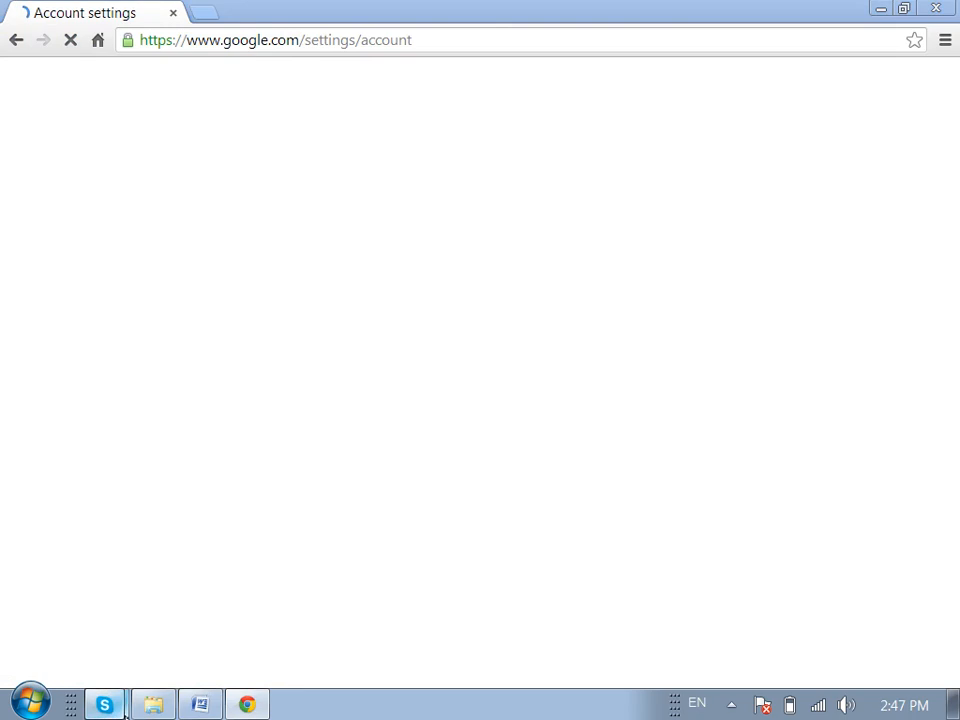
click(114, 675)
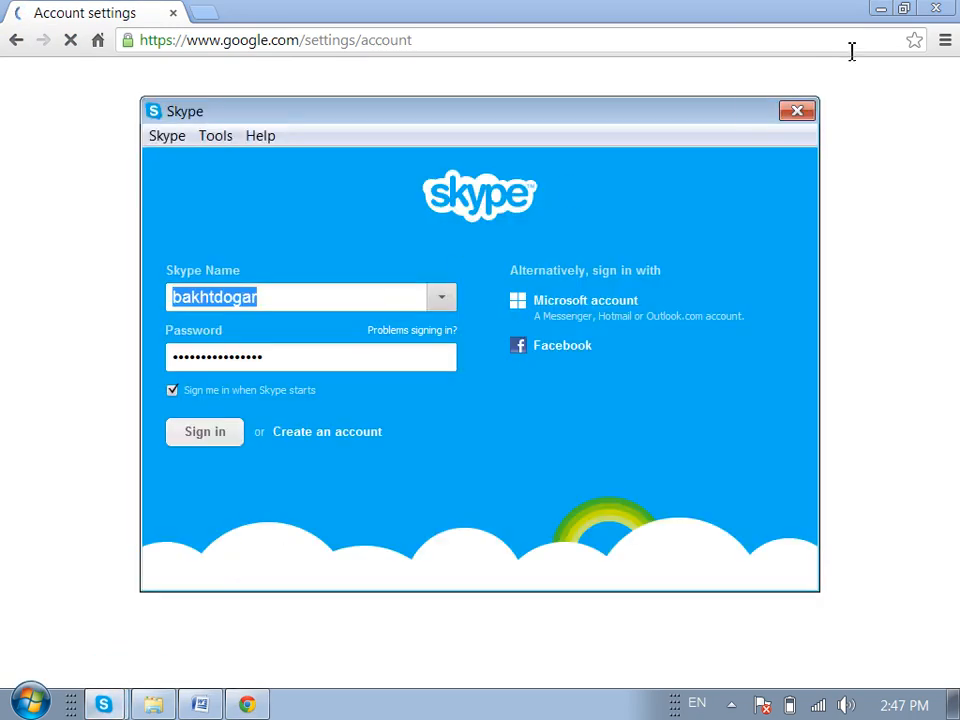
click(808, 111)
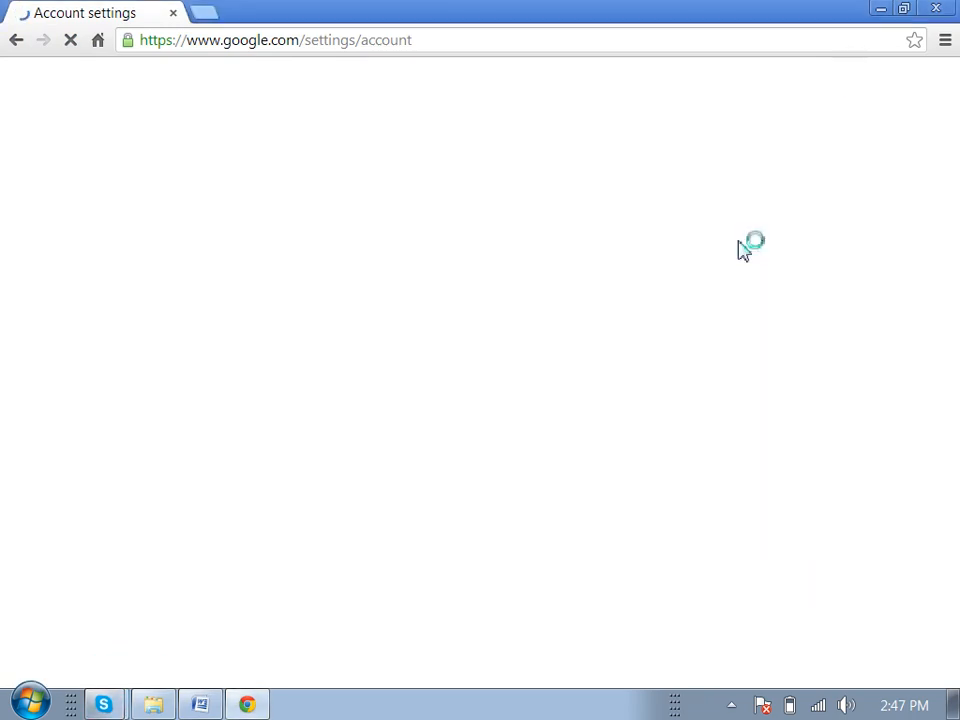
right_click(100, 705)
click(92, 668)
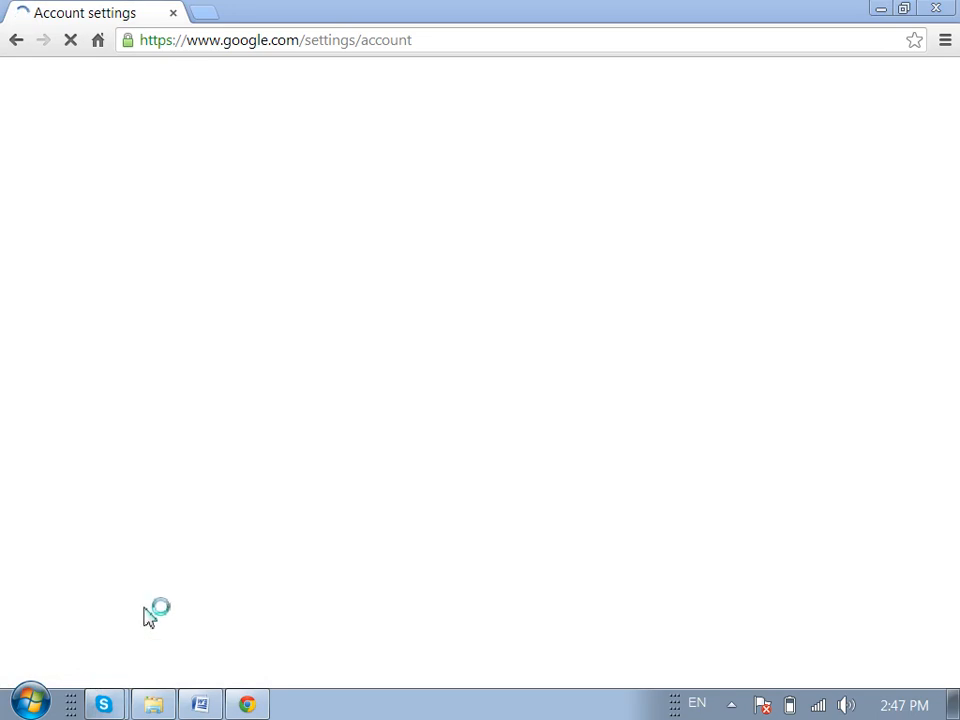
- Switch to the Who is on my wifi program running in the background
click(534, 10)
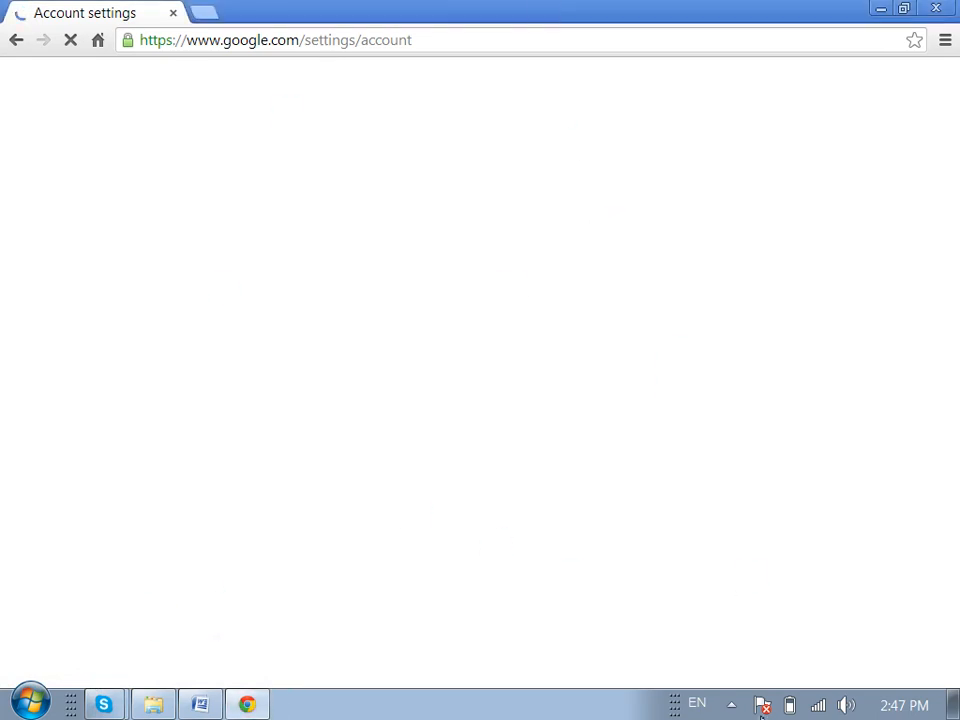
click(738, 707)
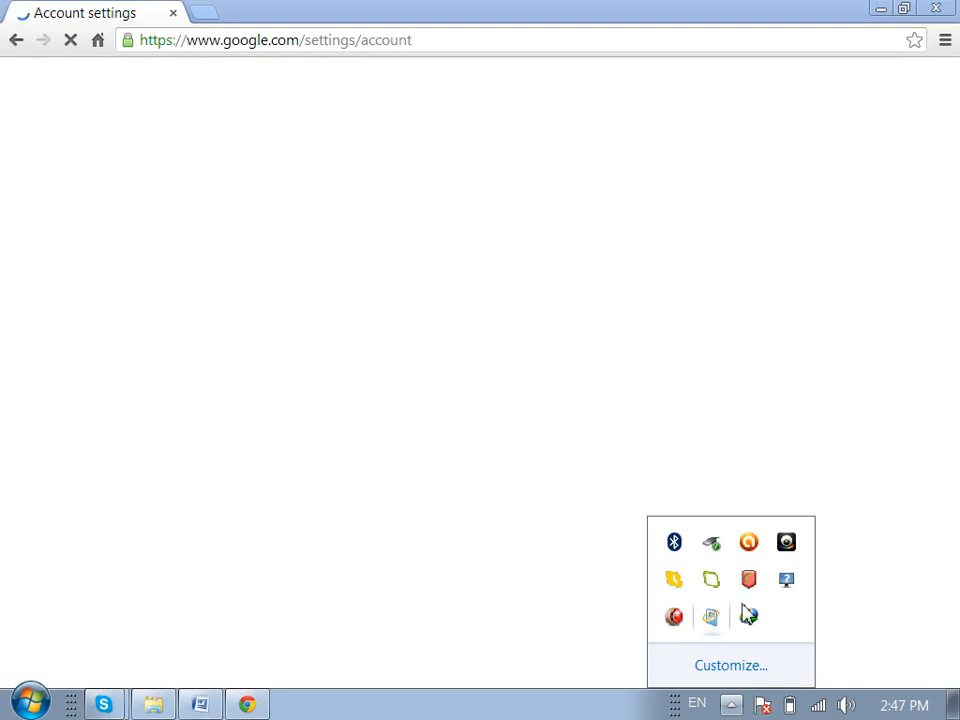
click(787, 580)
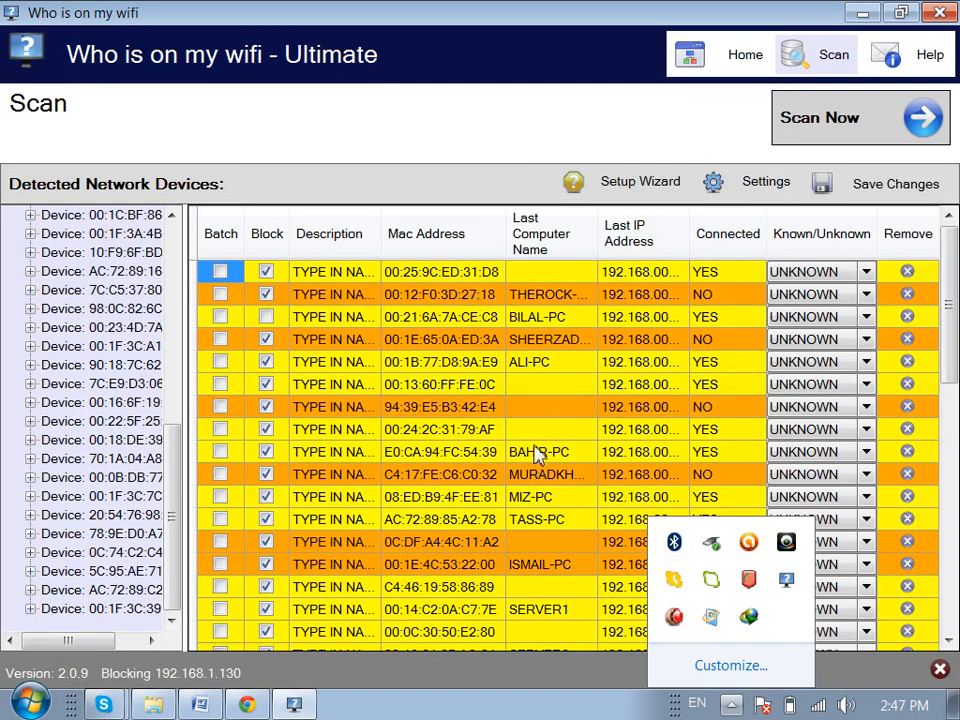
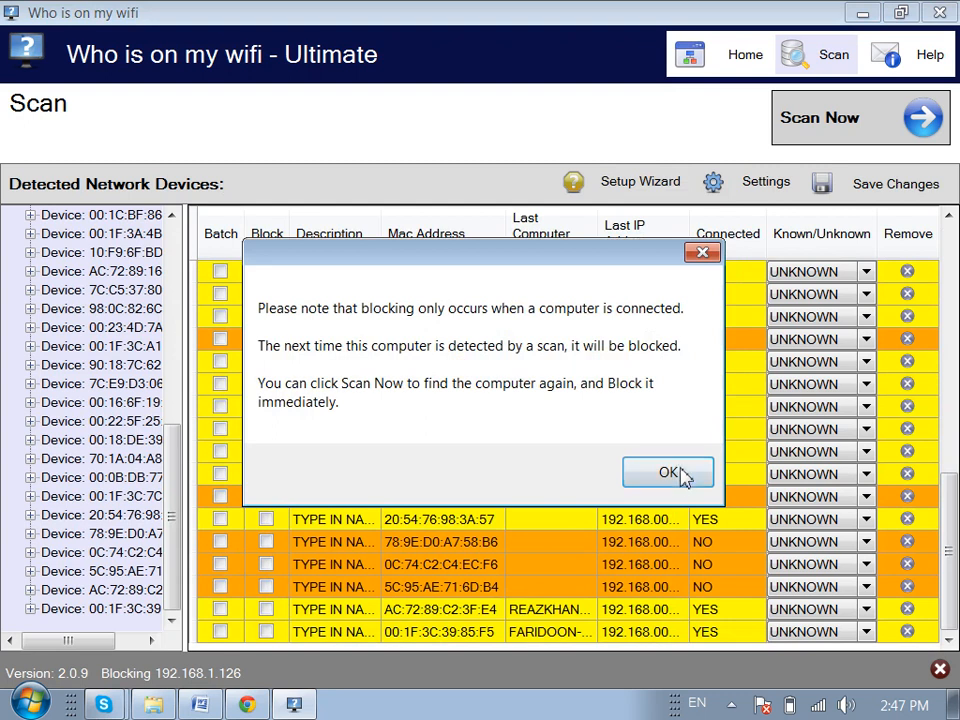
- Acknowledge the notice that blocking only occurs when a computer is connected, returning to the list of detected network devices
click(658, 480)
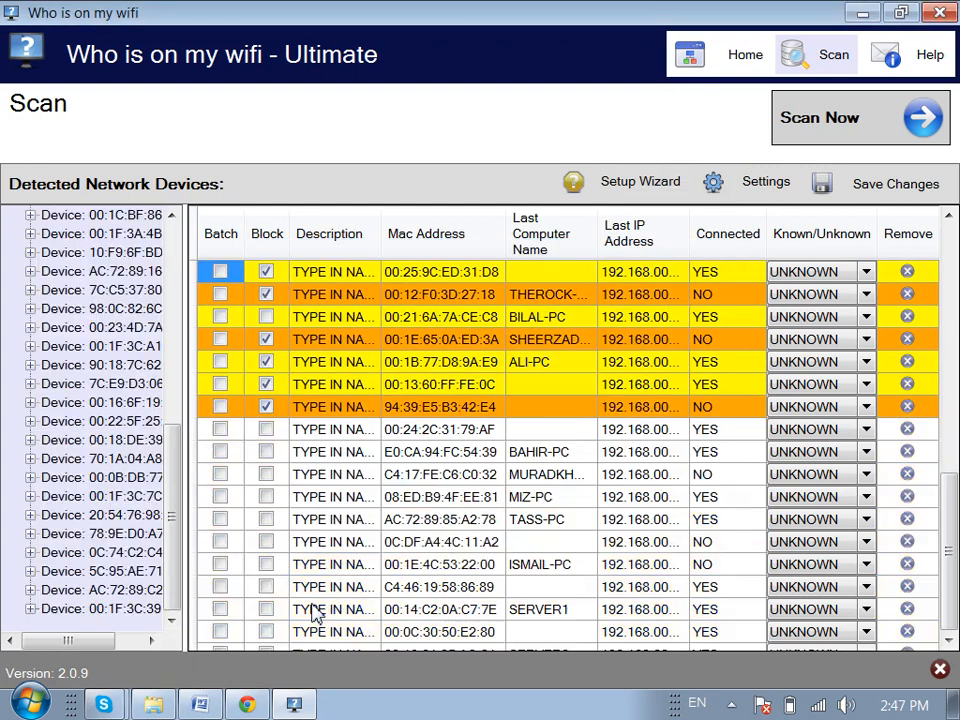
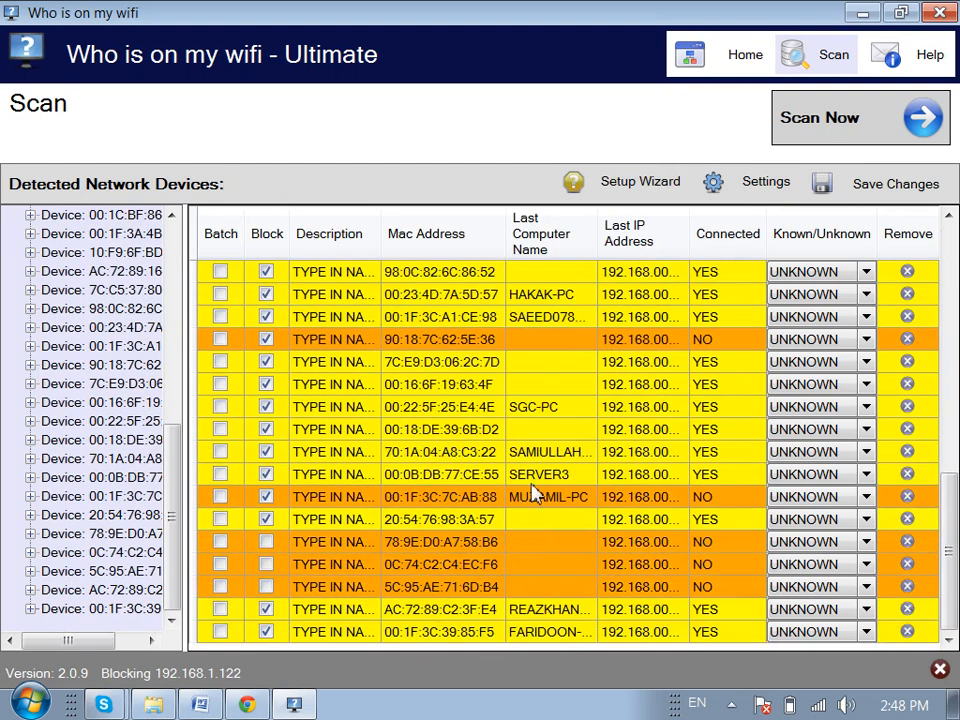
- Minimize the wifi monitor and sign out of the Google account in the browser
click(859, 14)
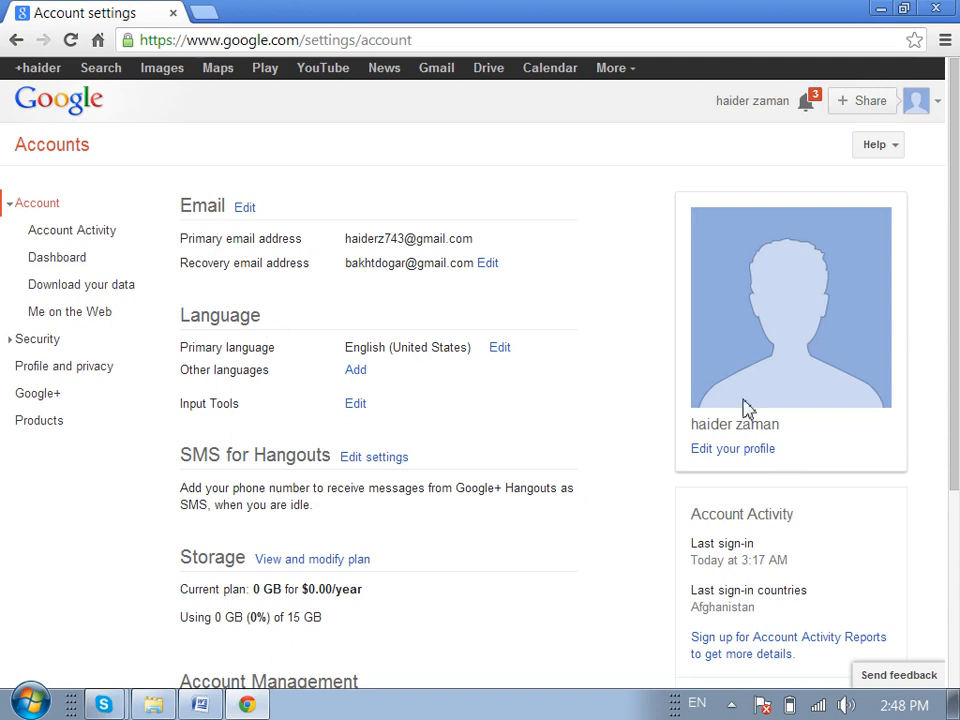
scroll(435, 356, down, 3)
scroll(430, 350, up, 3)
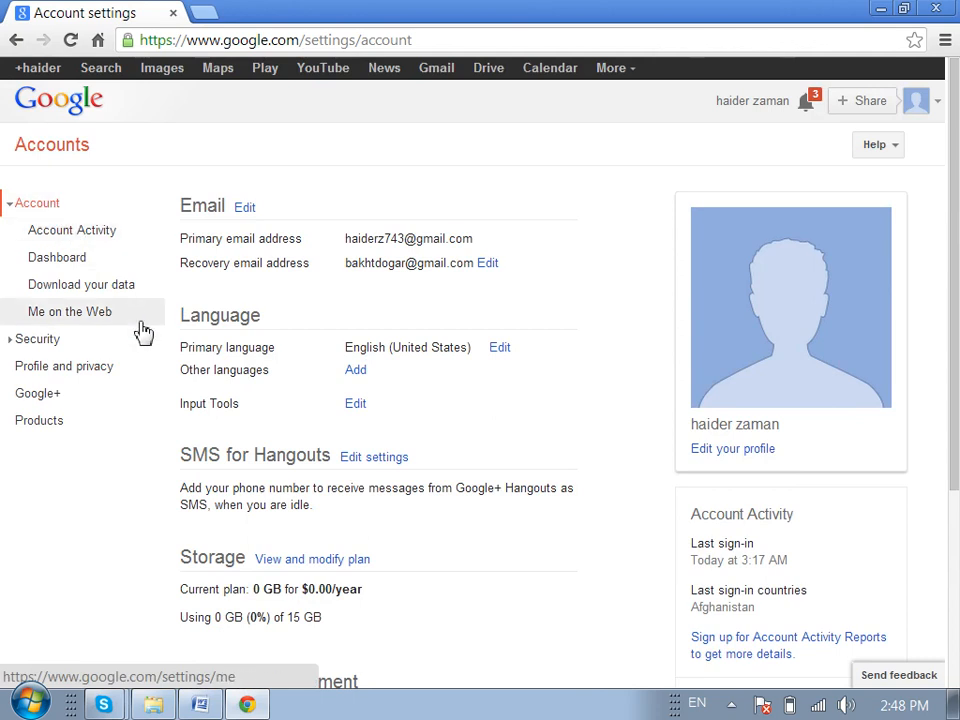
click(919, 115)
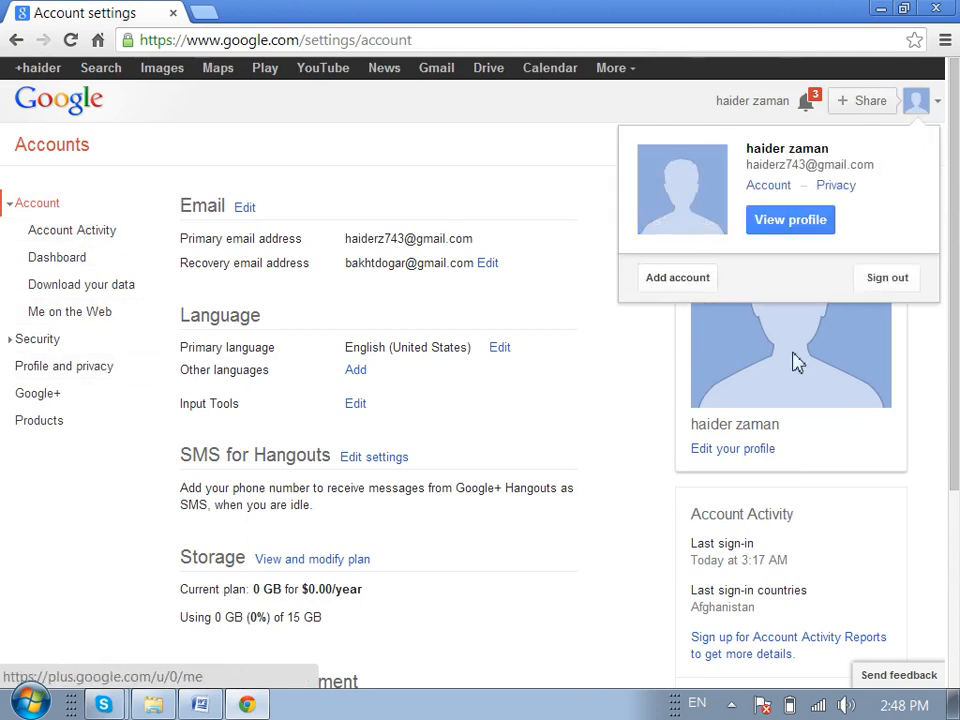
click(891, 283)
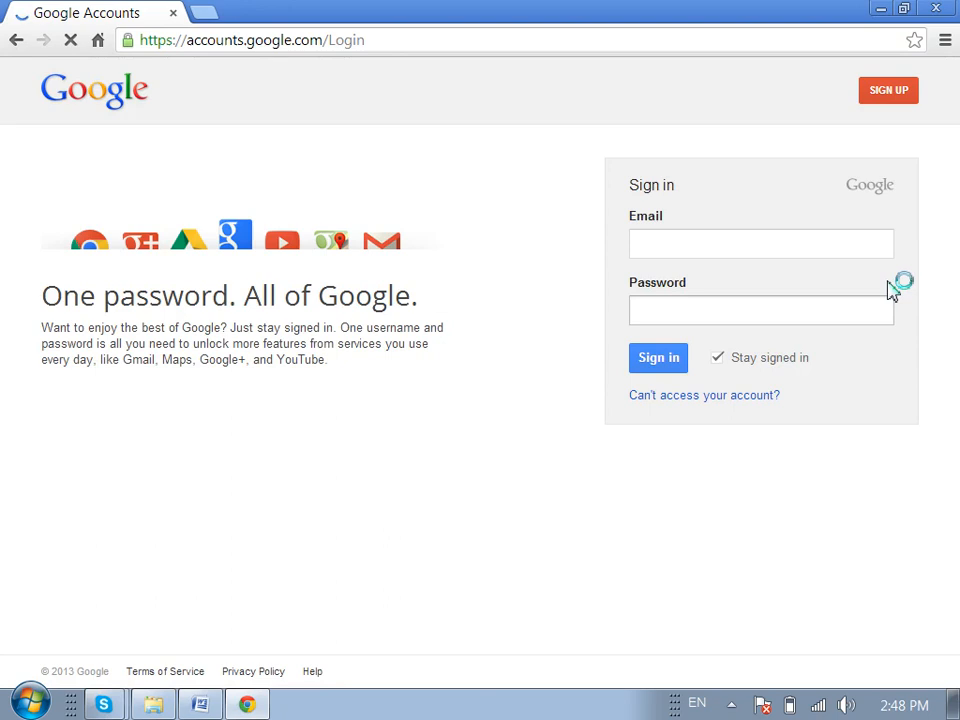
- Open the Facebook home page at facebook.com
click(388, 46)
text(facebook.com)
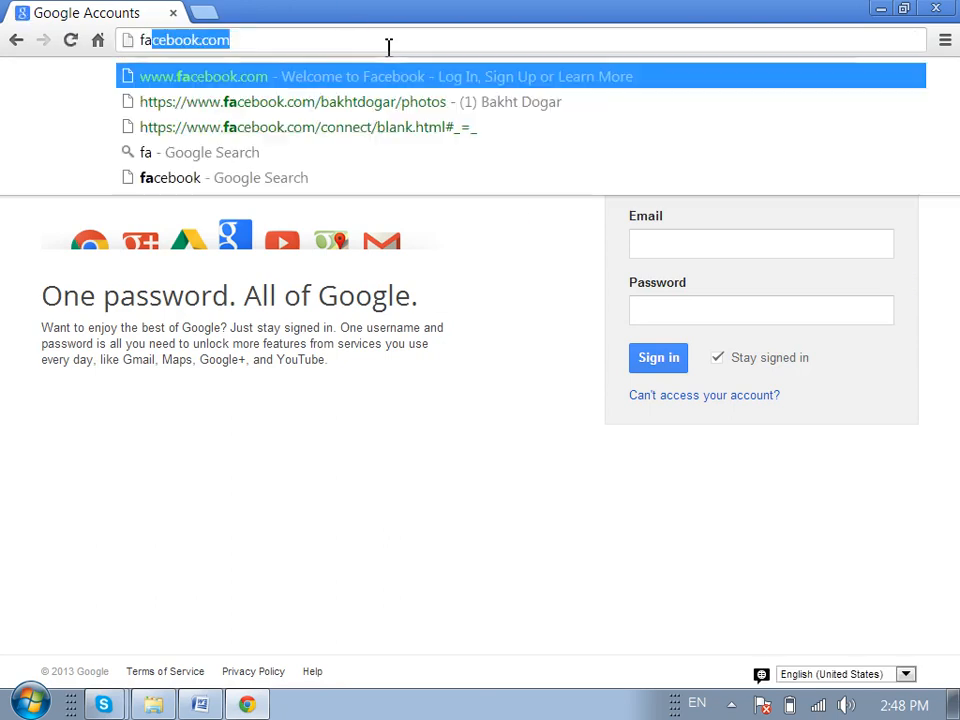
key(Return)
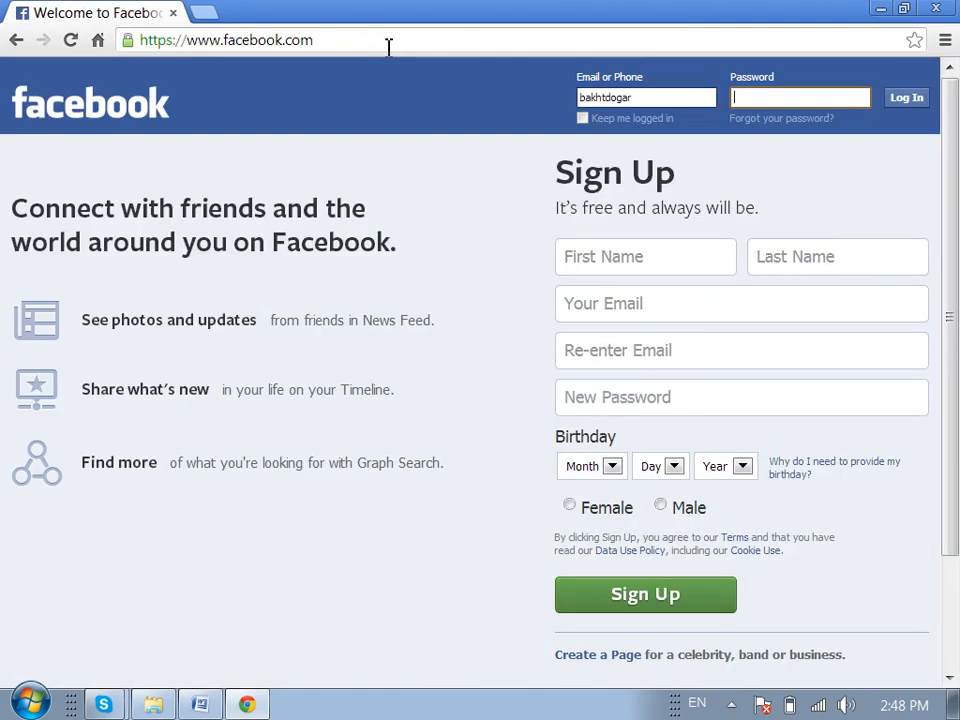
- Fill in the first name, last name and e-mail address in the Facebook sign-up form
click(613, 262)
text(haider)
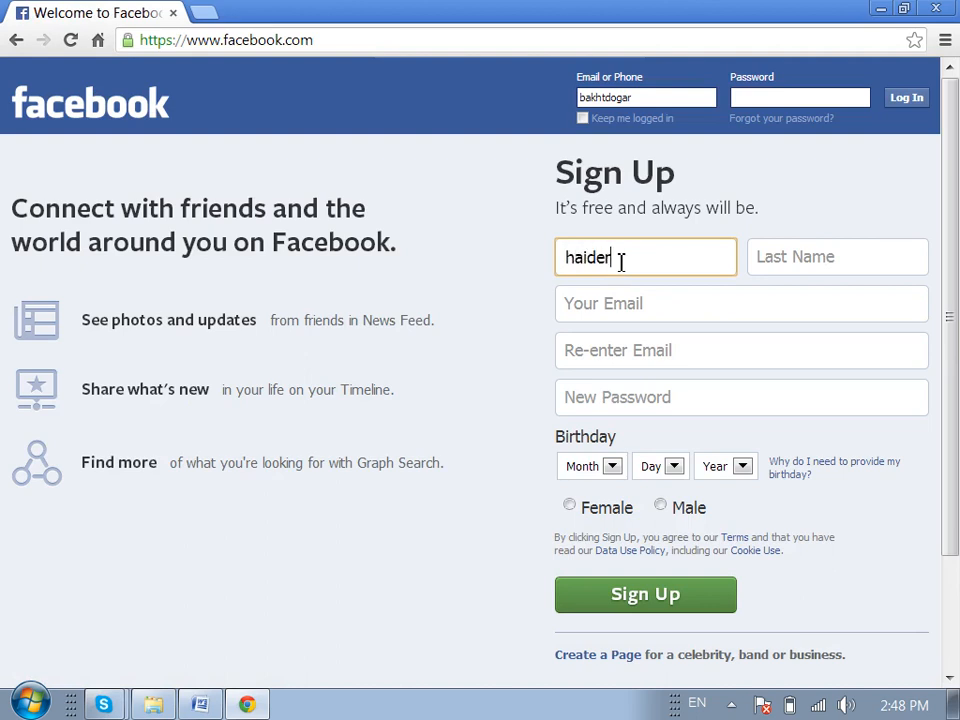
key(Tab)
text(z)
key(Tab)
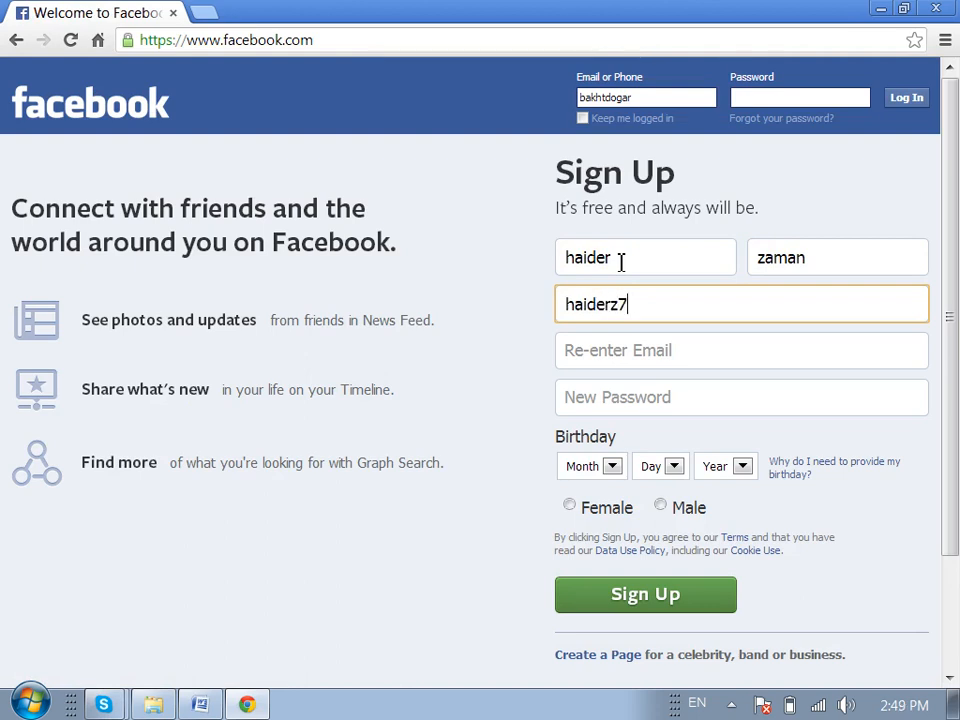
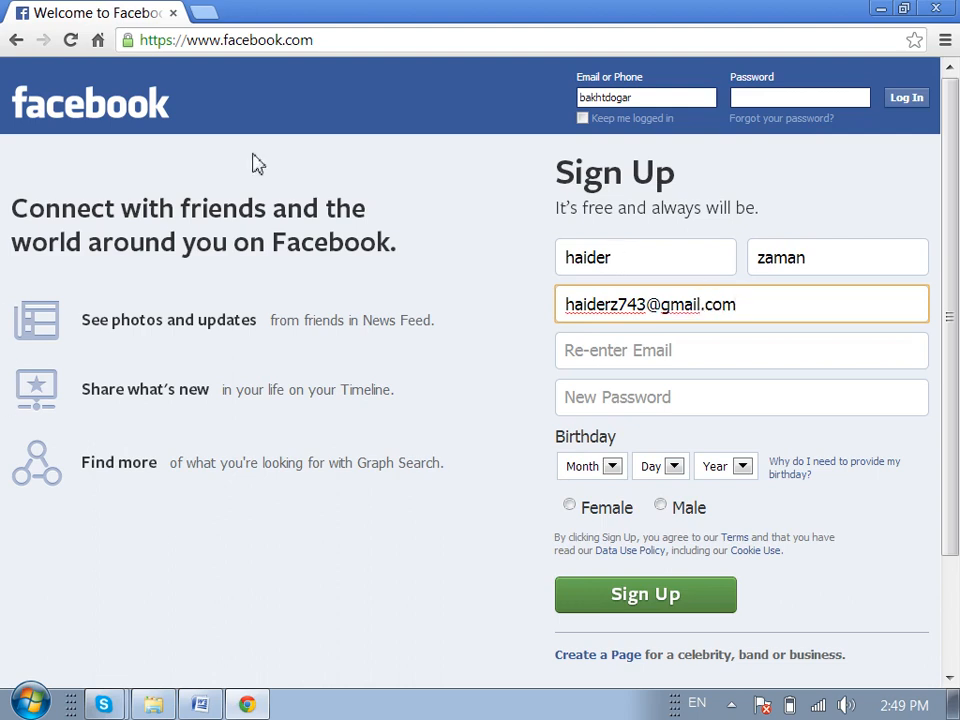
- Copy the e-mail address into the confirmation field and enter a new account password in the sign-up form
drag(737, 306, 513, 305)
key(ctrl+c)
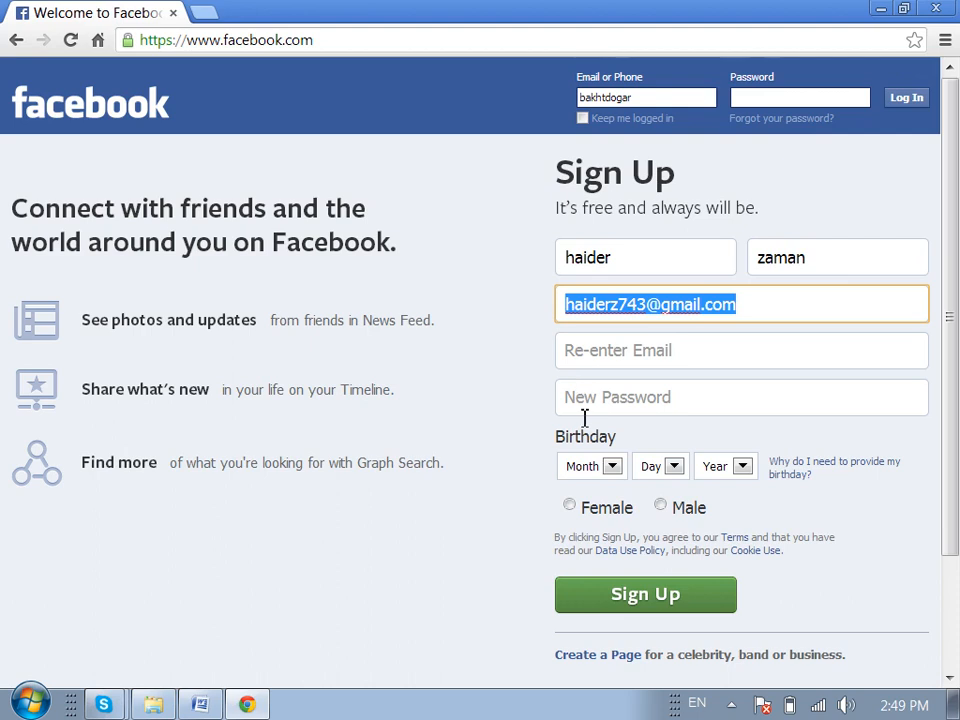
click(651, 363)
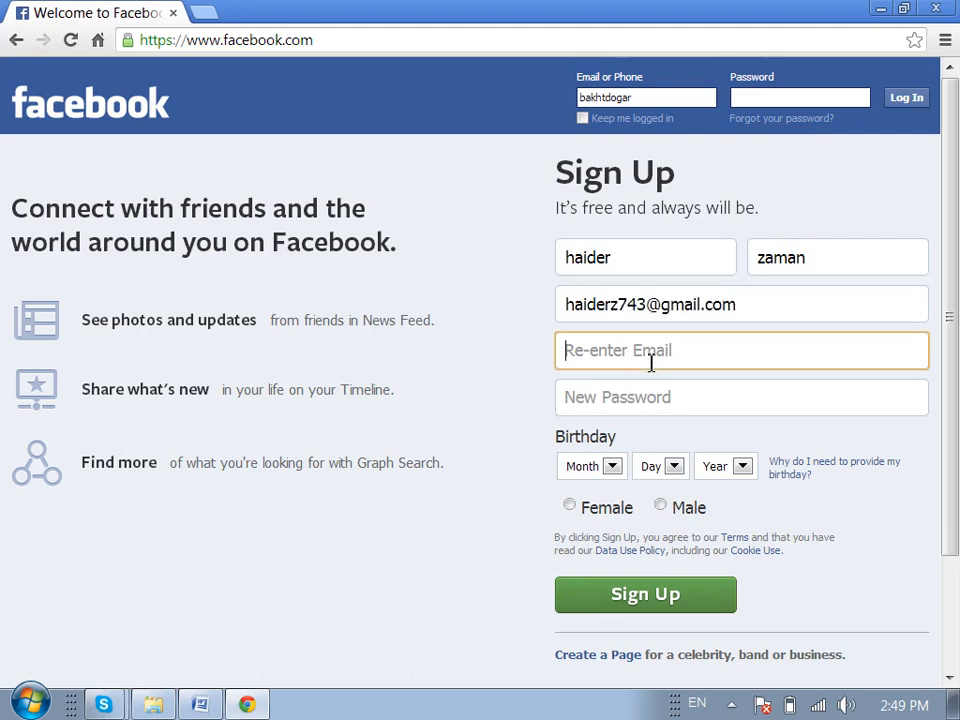
key(ctrl+v)
click(637, 413)
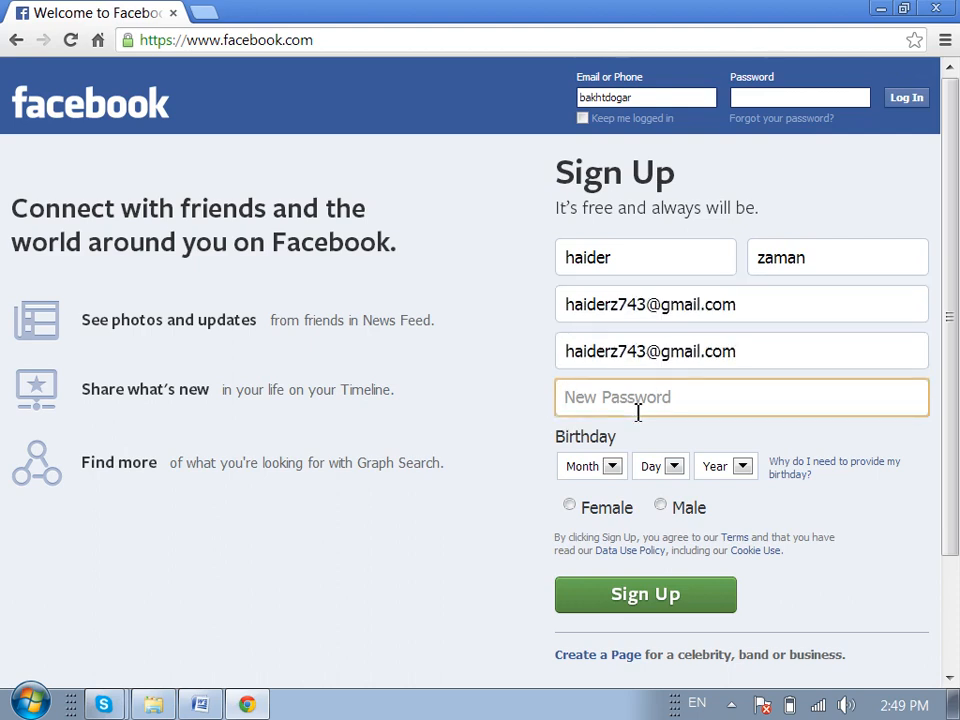
text(•••)
- Choose the month, day and year of the birthday in the sign-up form
click(611, 465)
click(593, 508)
click(652, 470)
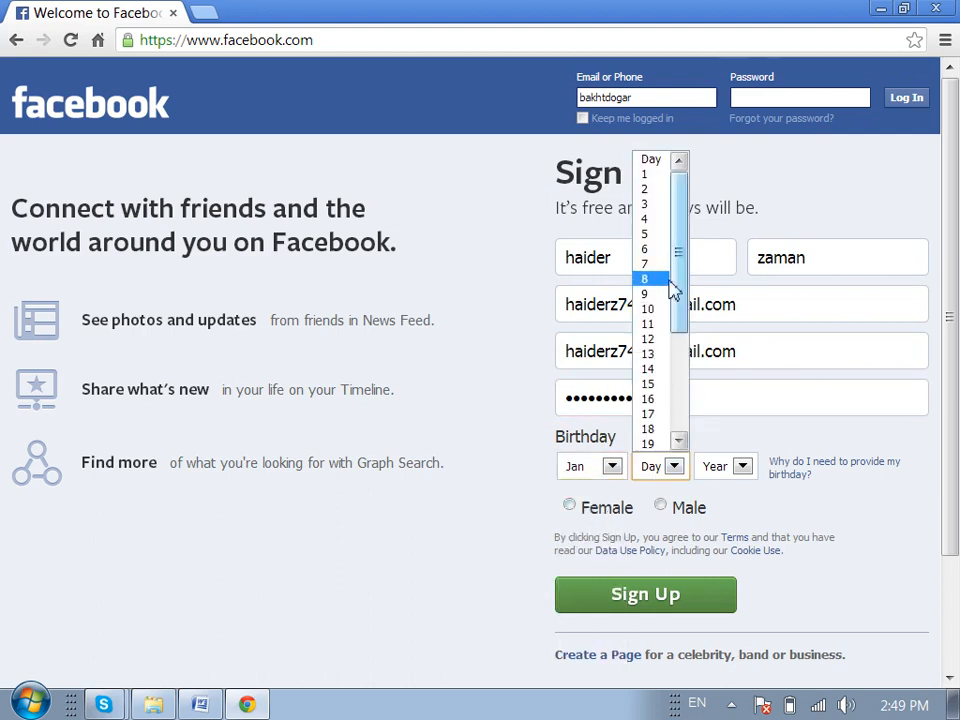
click(670, 176)
click(741, 466)
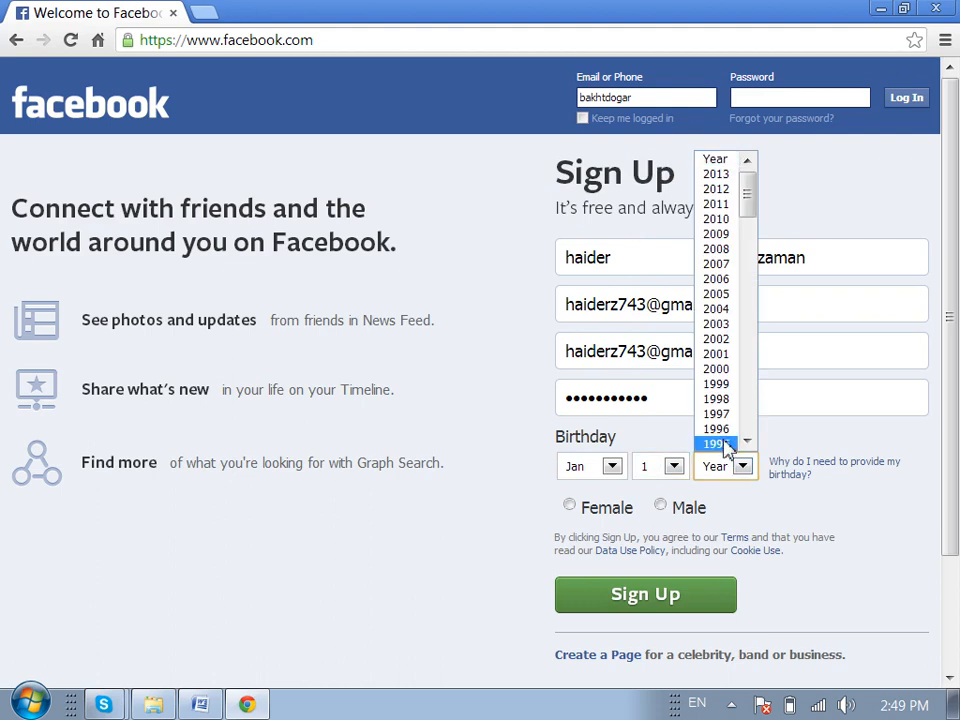
scroll(752, 200, down, 1)
drag(752, 200, 754, 294)
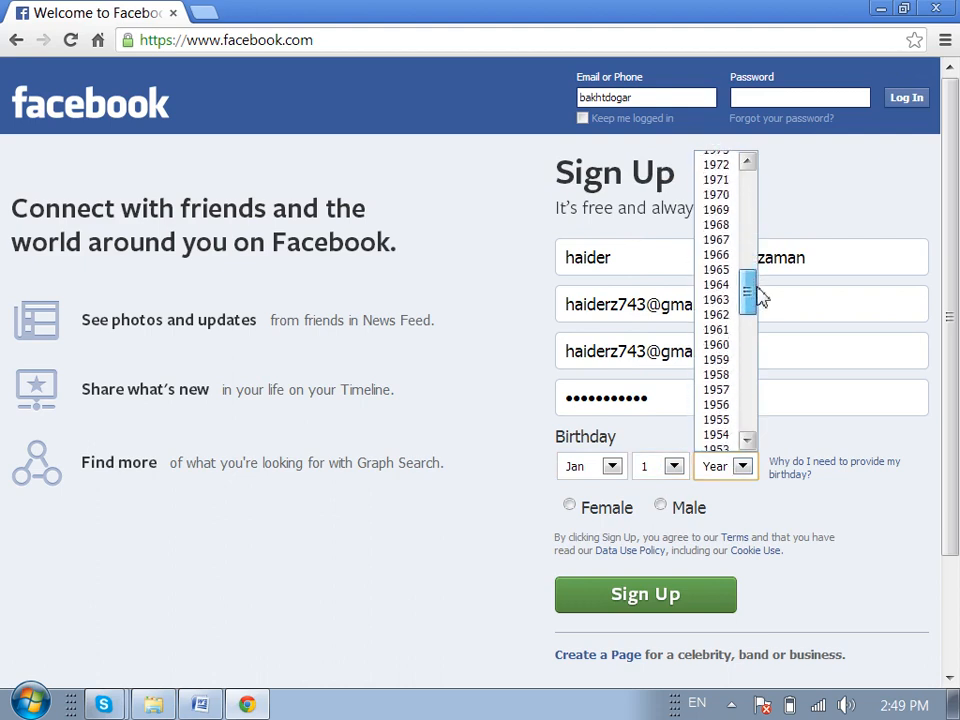
drag(747, 163, 747, 164)
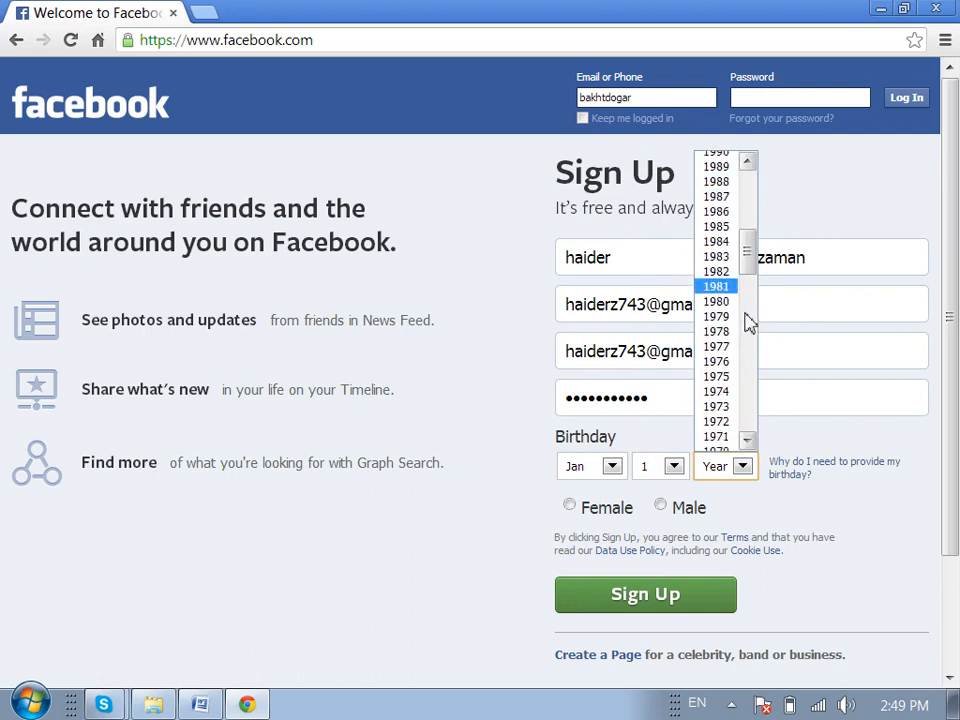
click(731, 228)
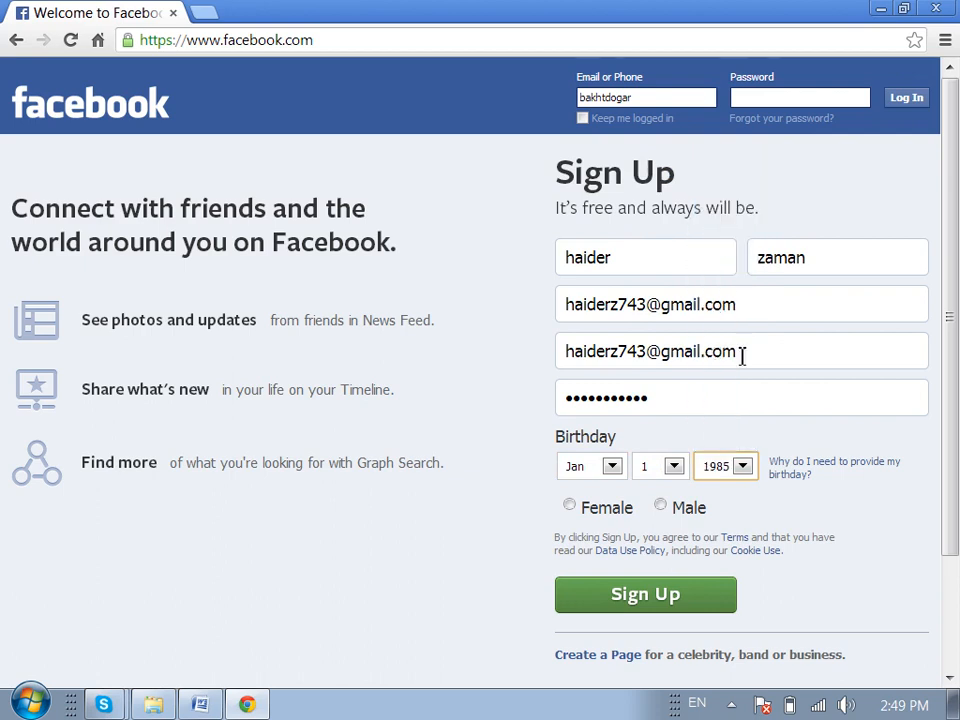
- Set the gender to Male and submit the Facebook sign-up form
click(569, 506)
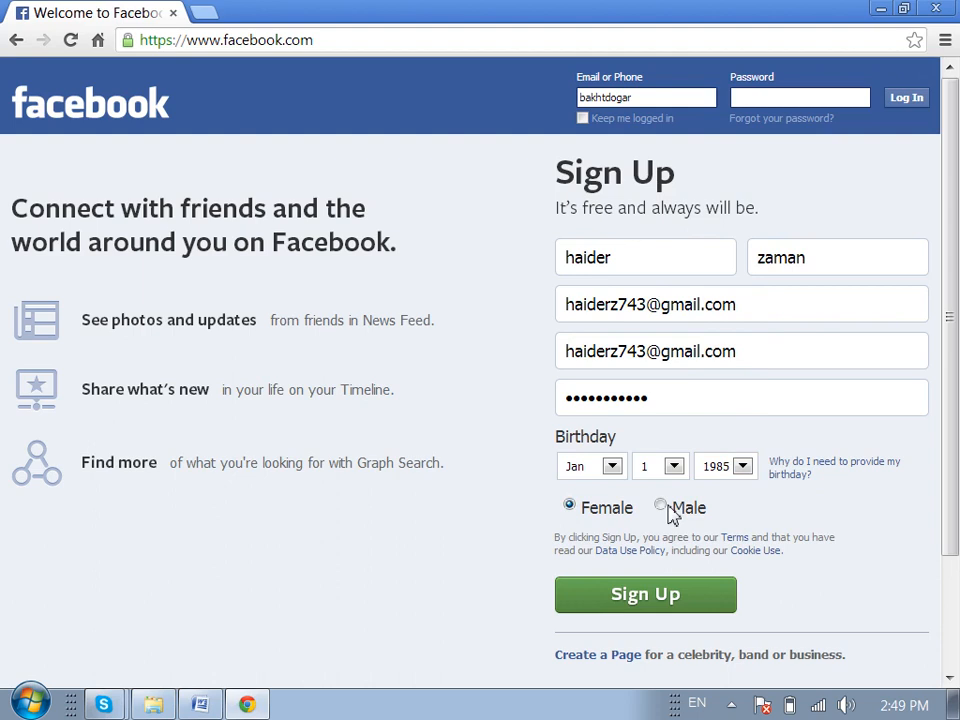
scroll(600, 538, down, 3)
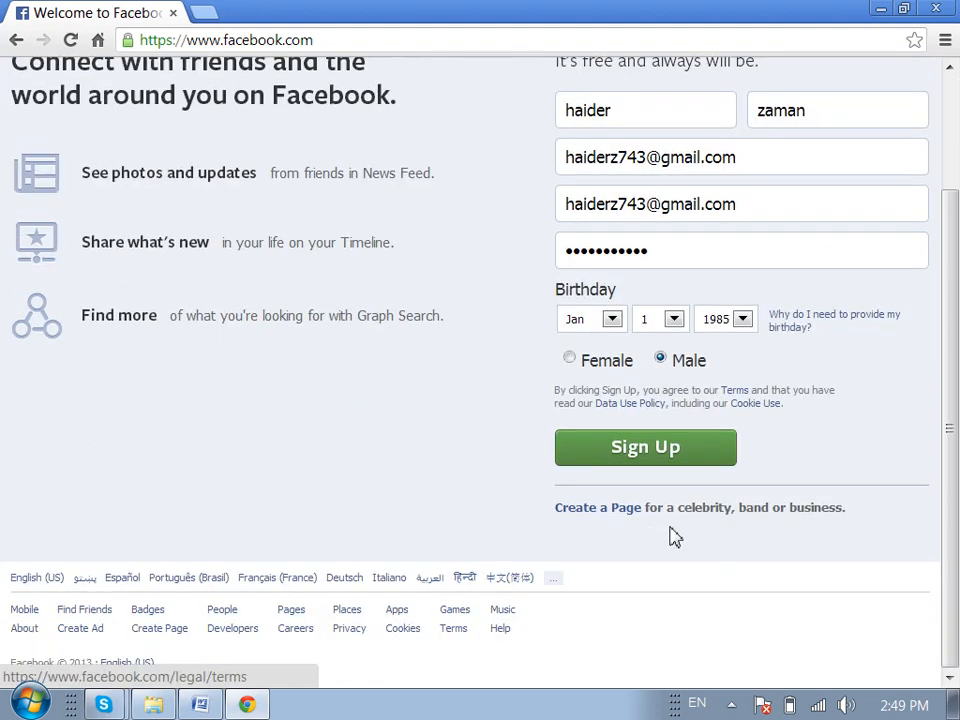
click(619, 452)
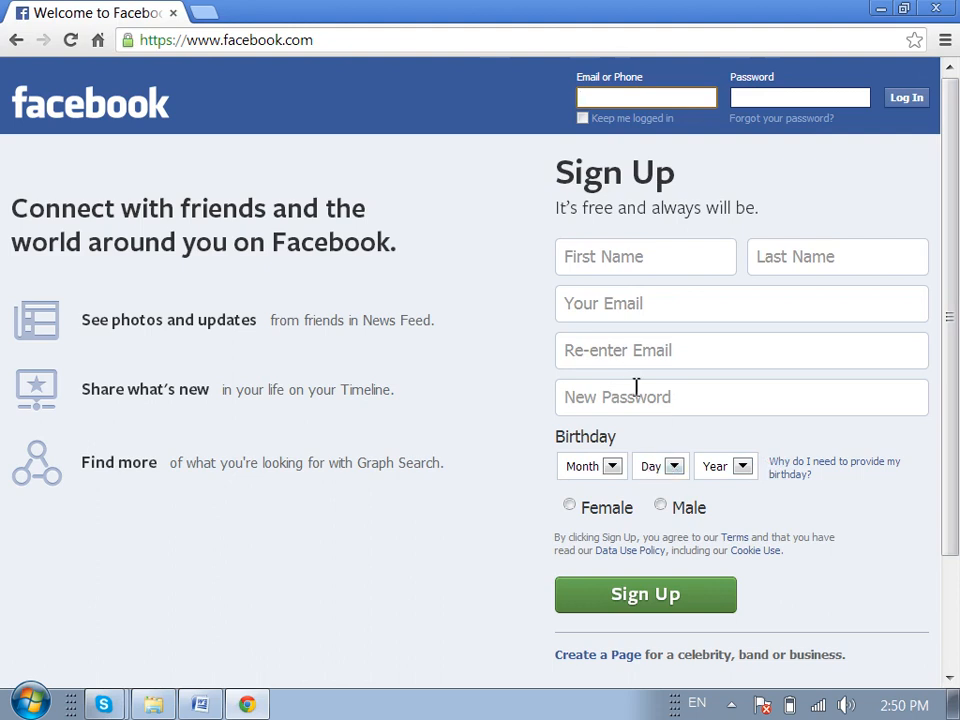
- Try to log in to Facebook with the newly registered e-mail address and the account password
text(ba)
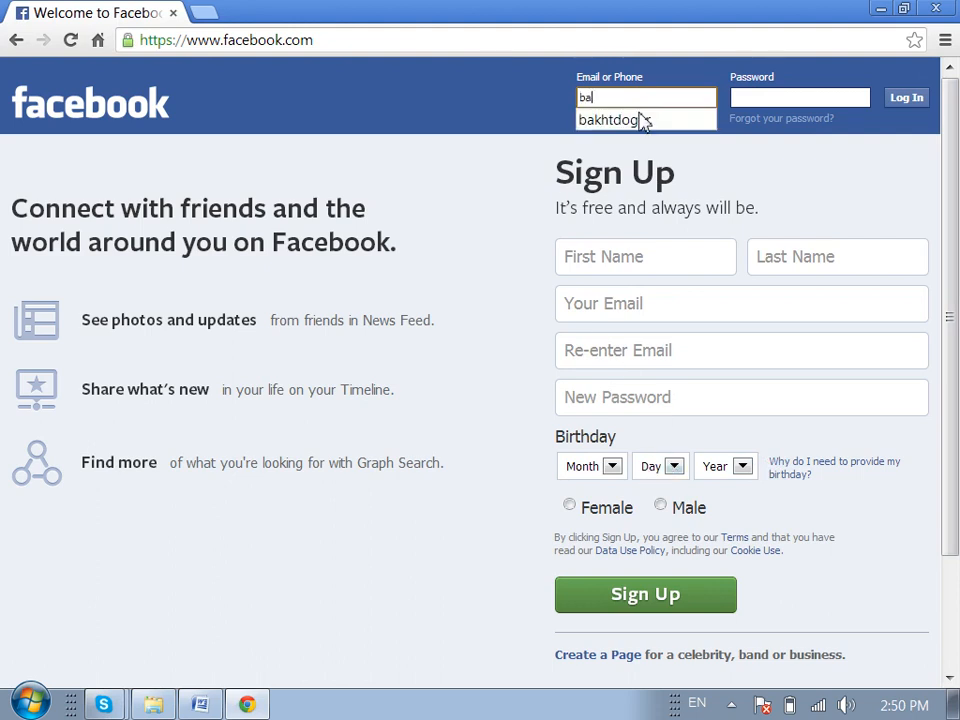
key(BackSpace)
key(BackSpace)
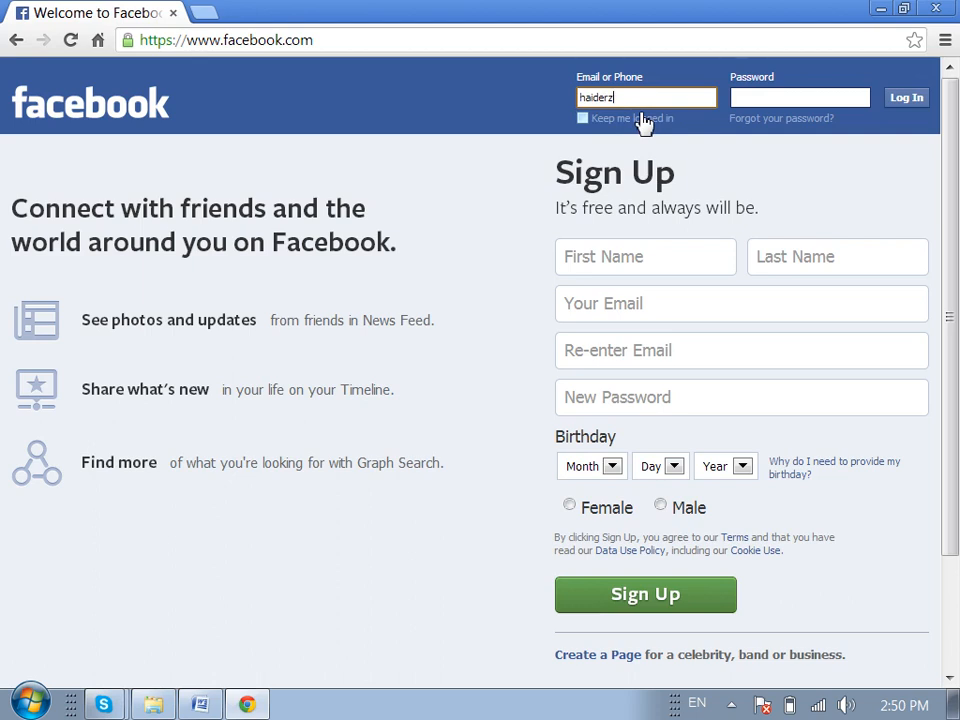
text(@tgmail)
text(il.com)
key(Tab)
text(•••••••••••)
key(Return)
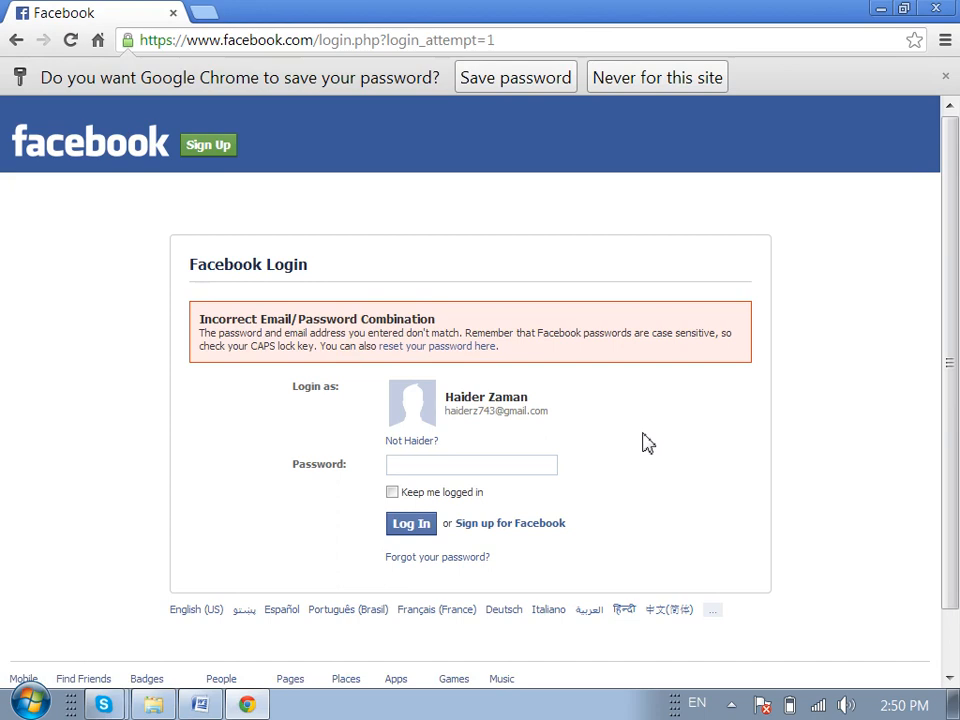
- Retry the login for the new Facebook account by re-entering the account password
click(440, 466)
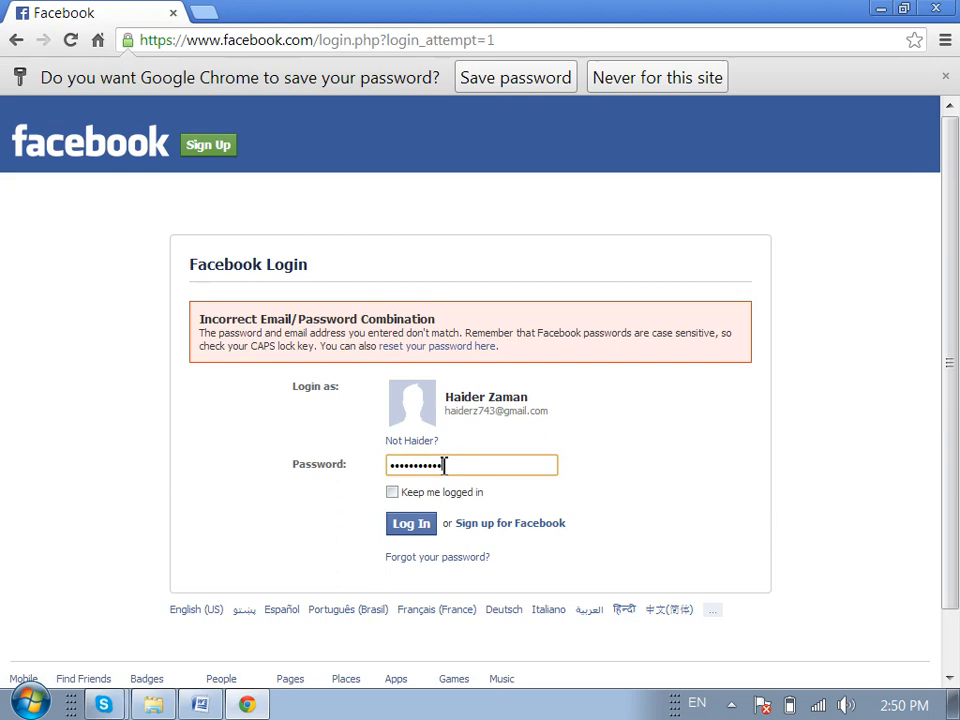
click(420, 522)
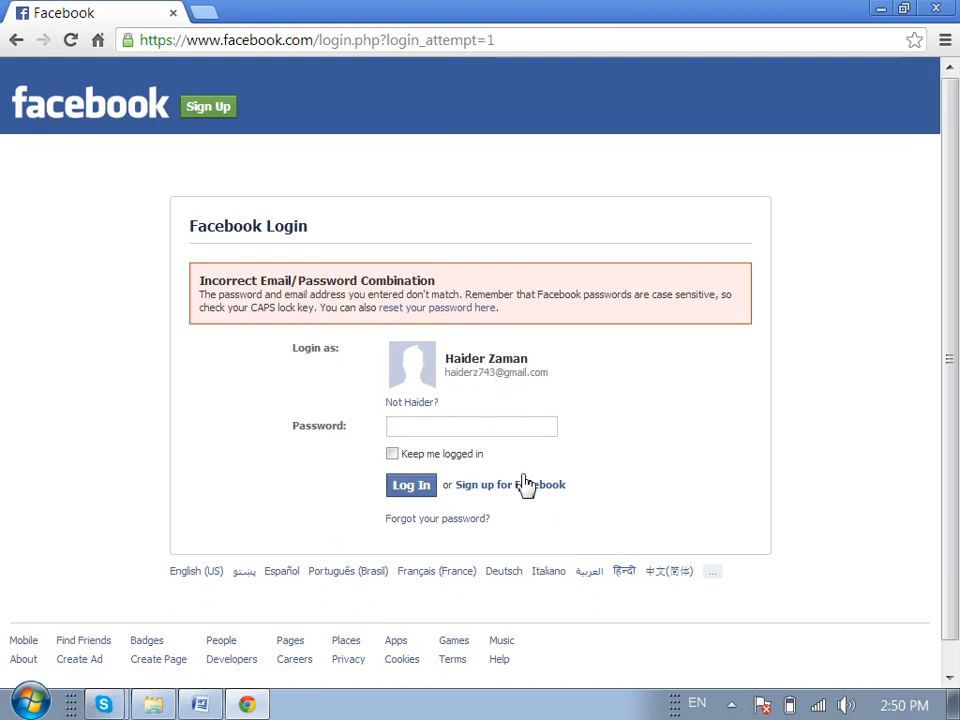
click(460, 428)
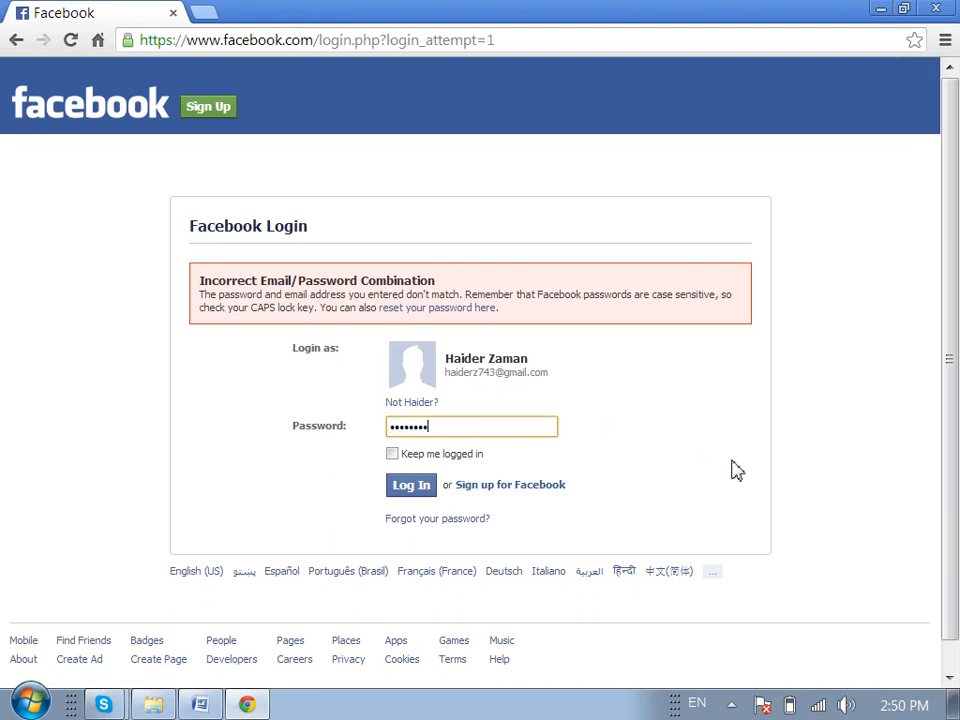
text(••••••••••••••)
key(Return)
- Switch to a different Facebook account, log in with its username and password, and decline password saving for this site
click(405, 403)
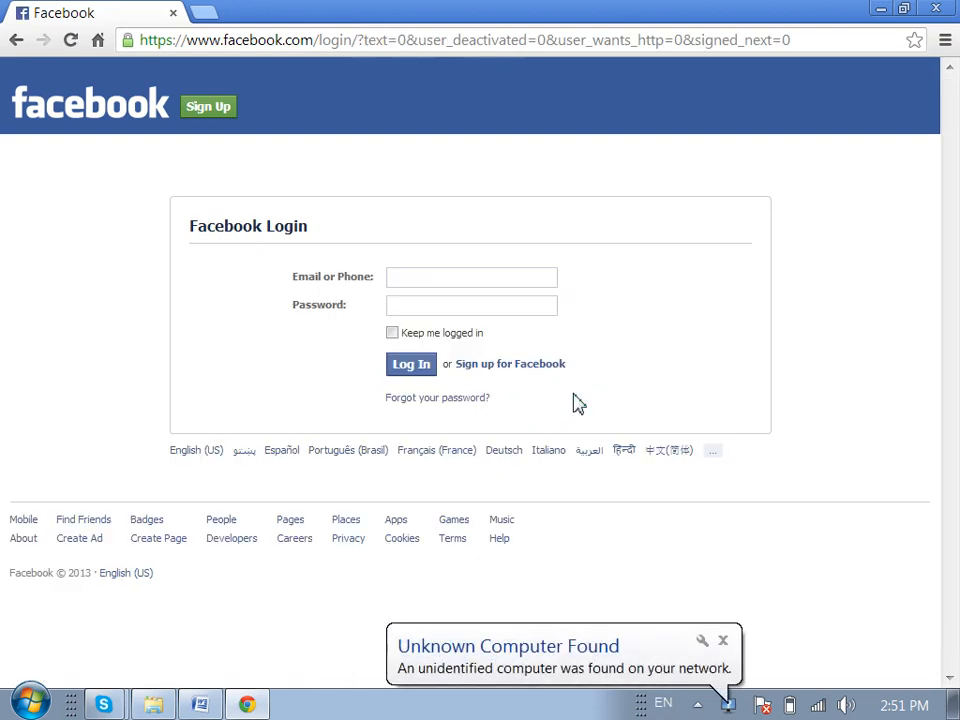
click(437, 272)
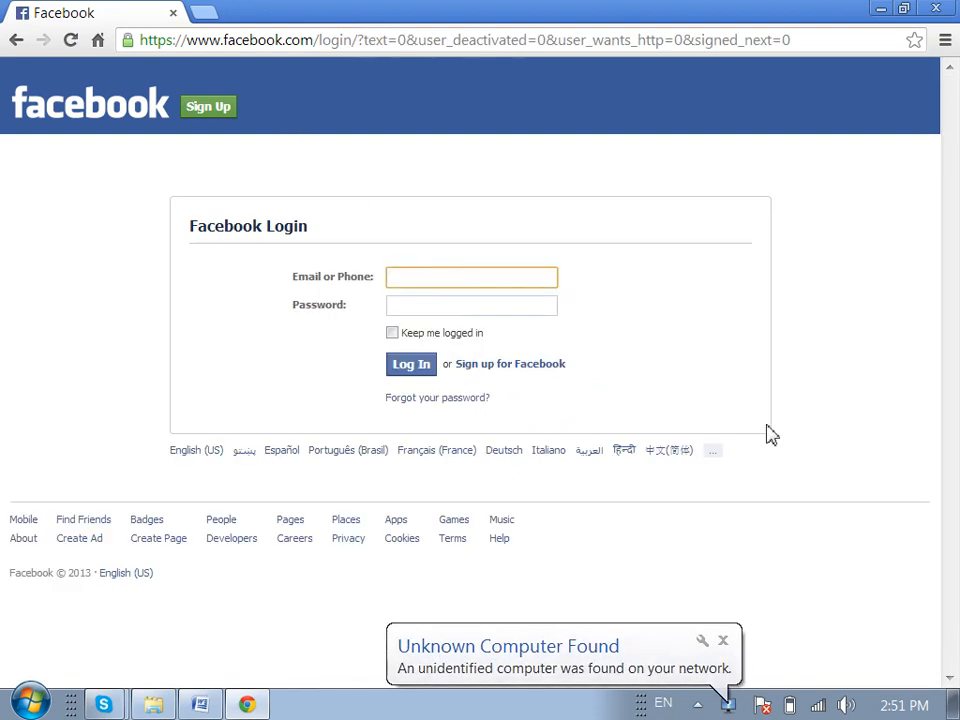
key(Tab)
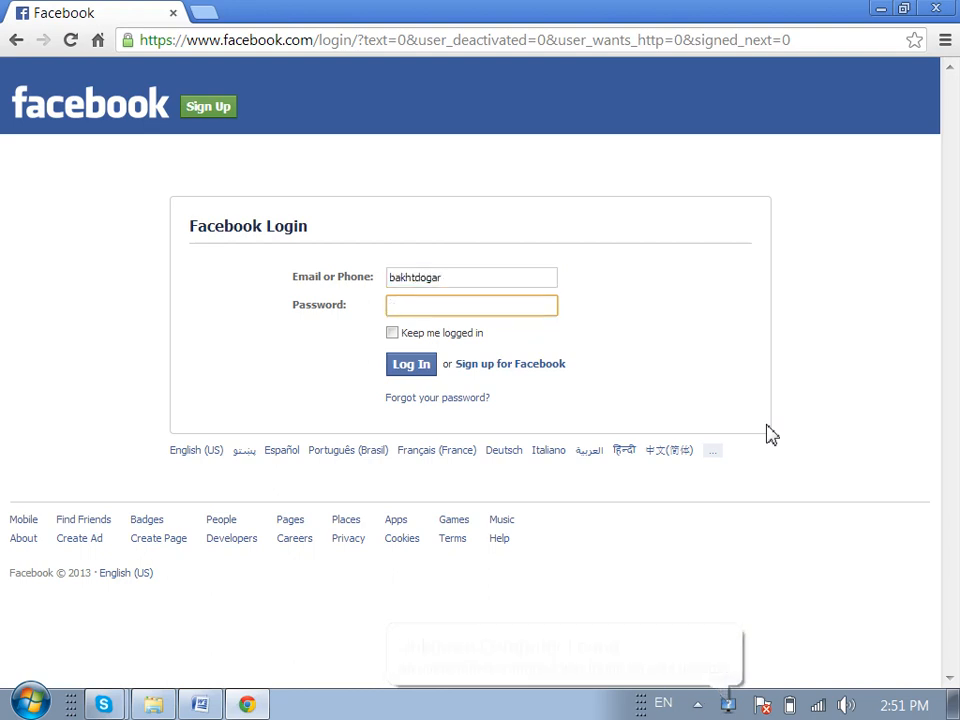
text(**********)
key(Return)
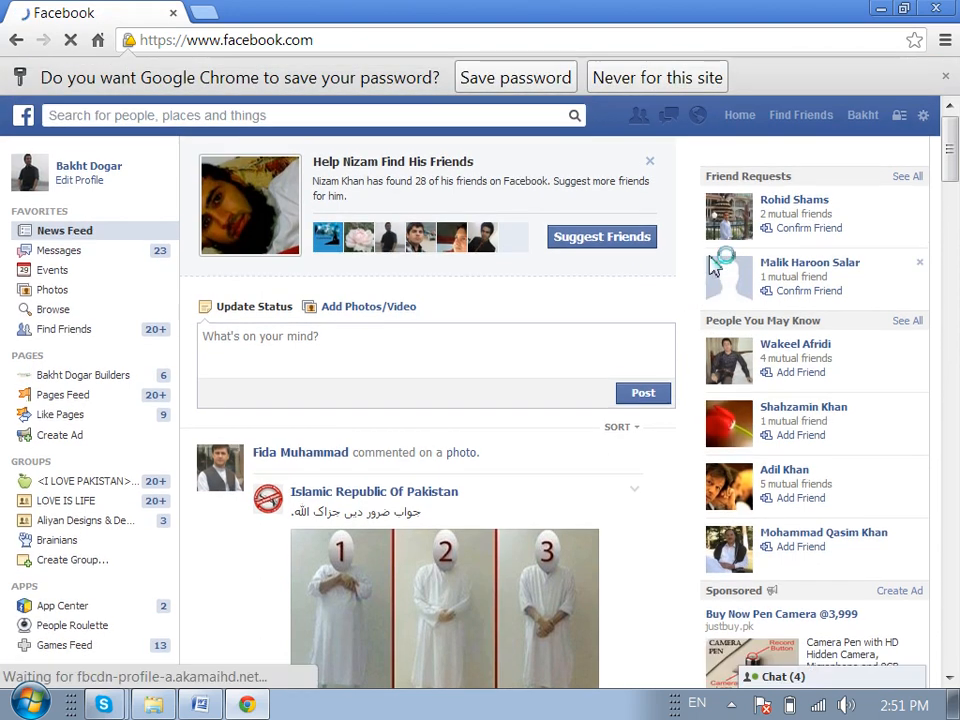
click(646, 86)
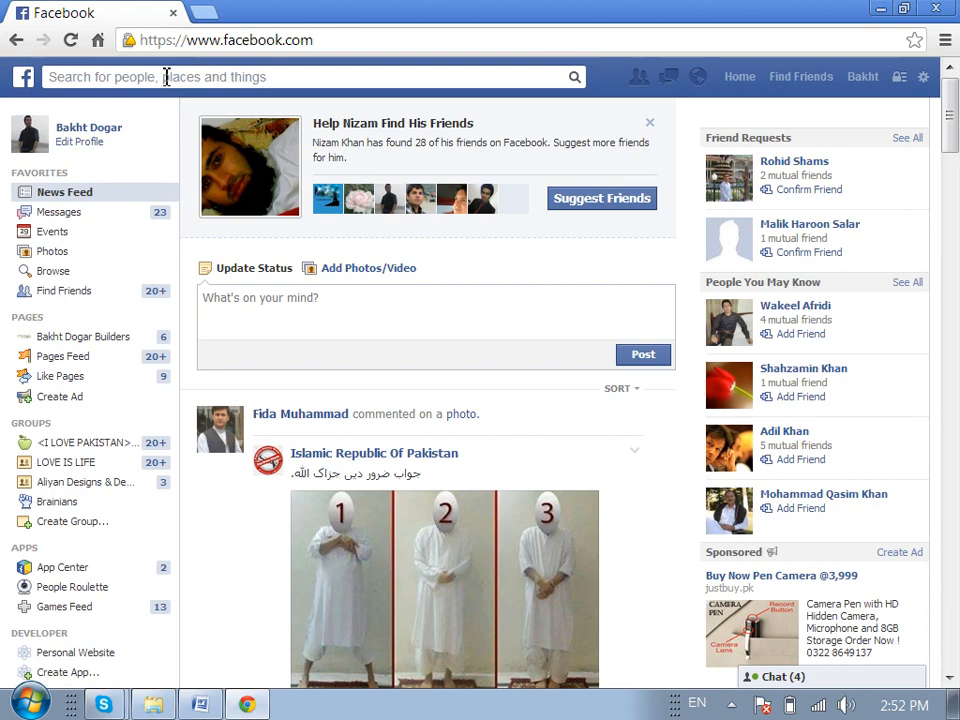
- Look at the Privacy Shortcuts, dismiss them, and open the account's Privacy Settings page
click(901, 84)
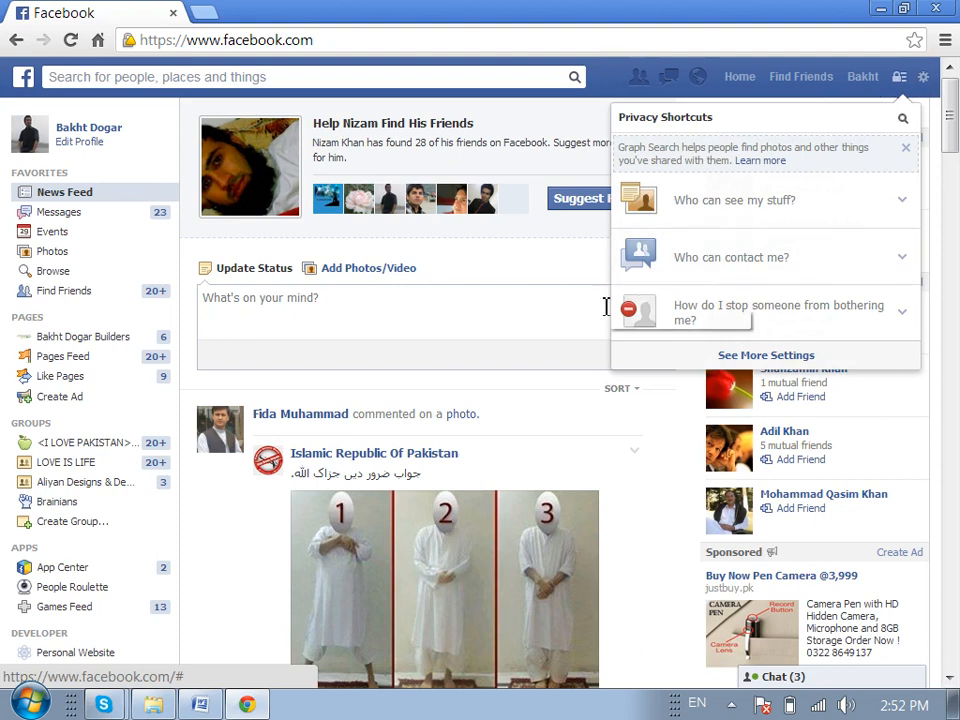
click(551, 327)
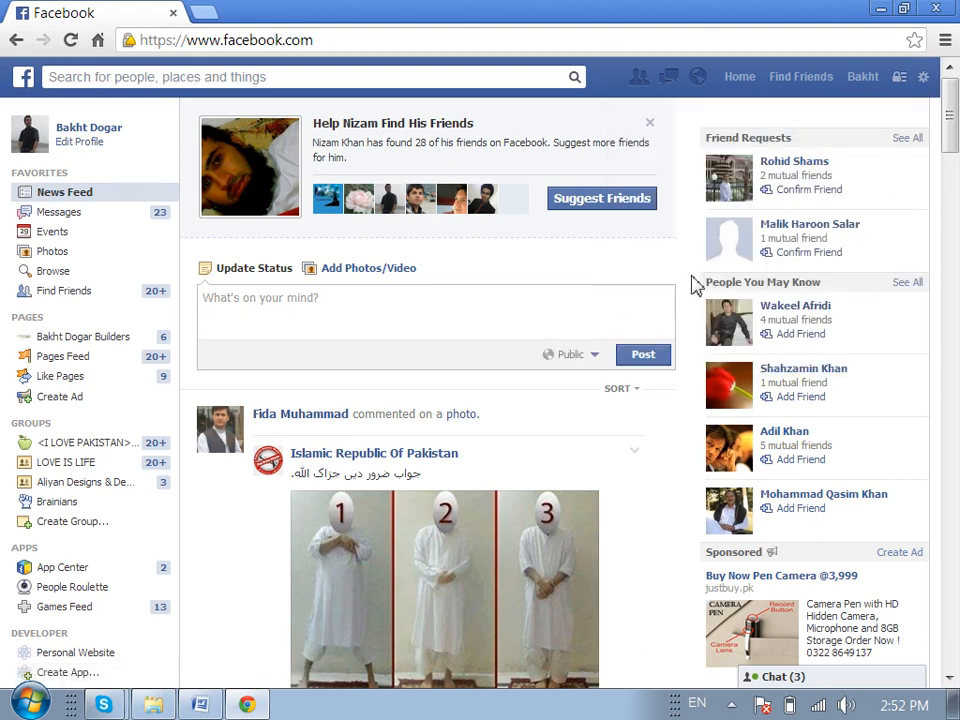
click(922, 80)
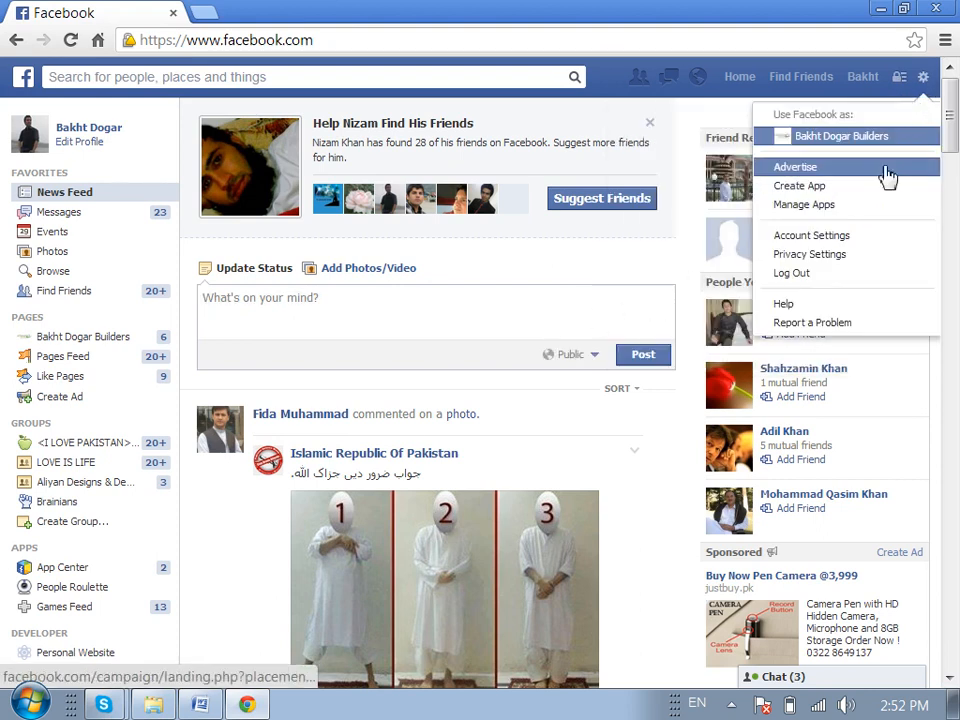
click(808, 258)
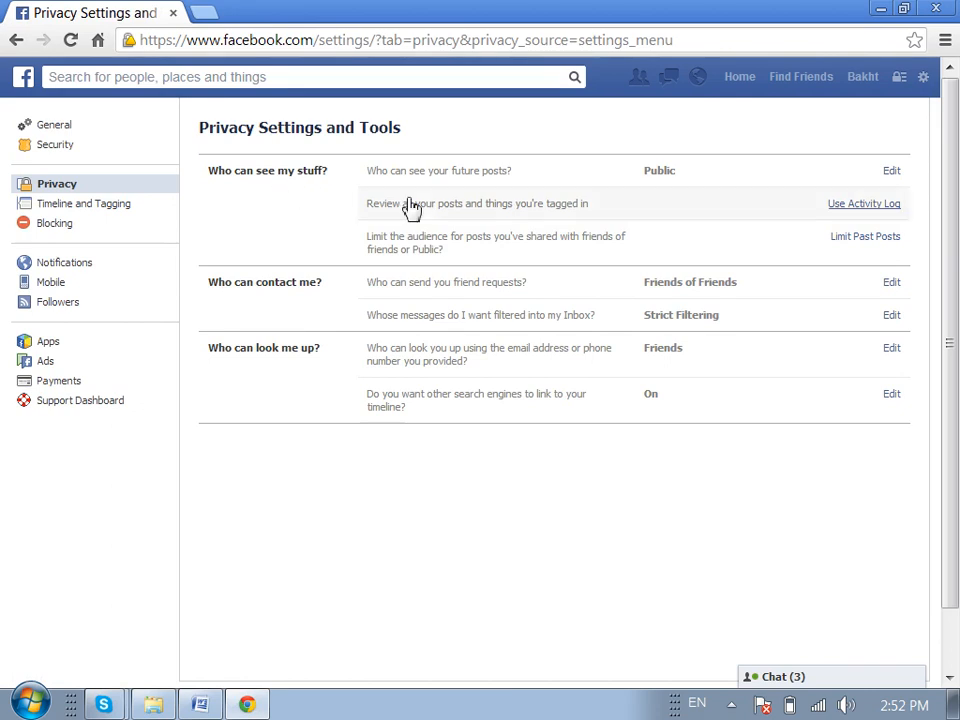
- Set the audience for who can see future posts to Only Me
click(892, 172)
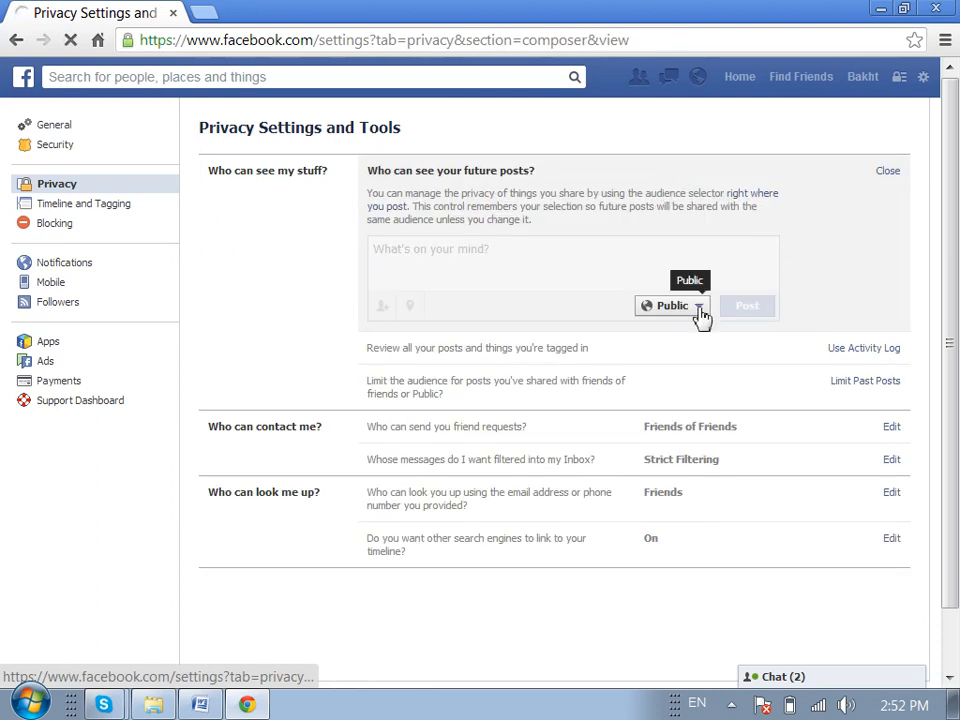
click(699, 315)
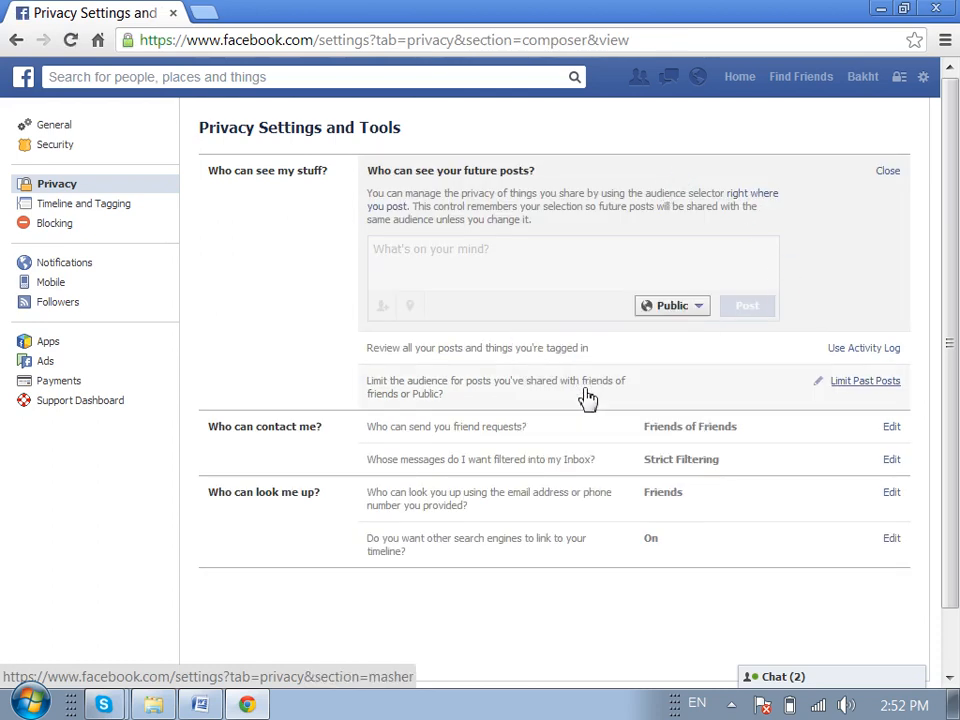
click(651, 318)
click(619, 388)
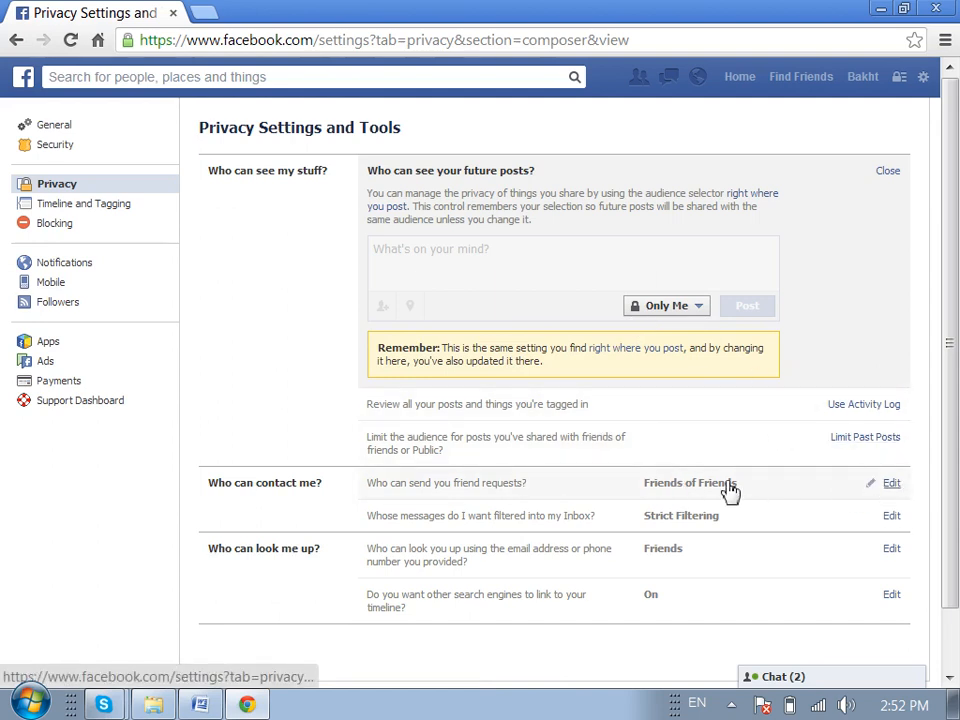
- Review the options for who can send friend requests and whose messages are filtered into the Inbox
click(891, 484)
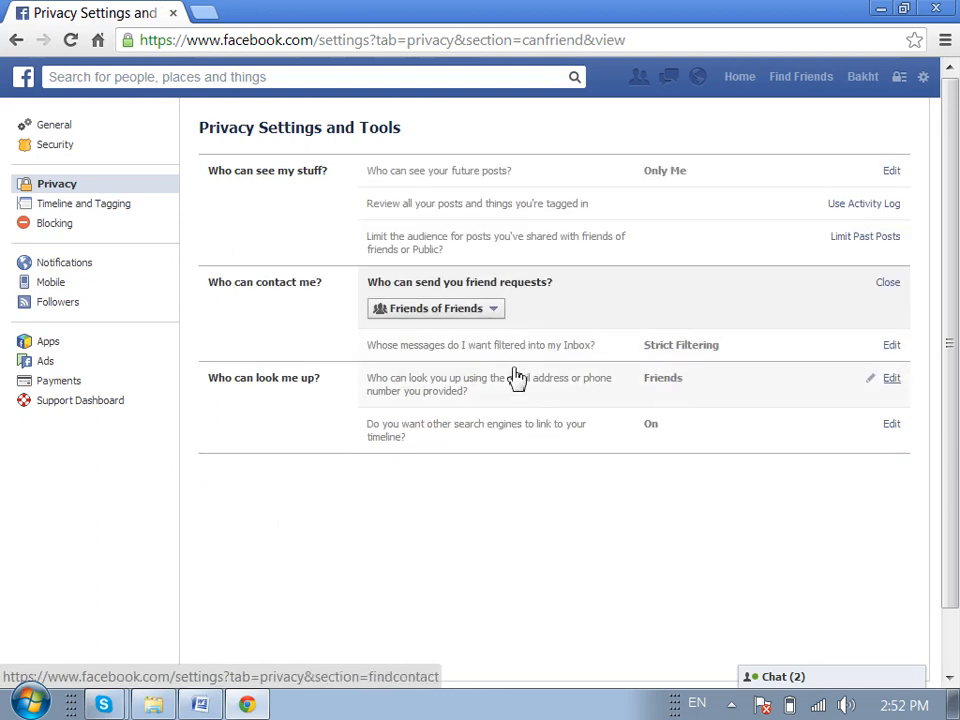
click(463, 312)
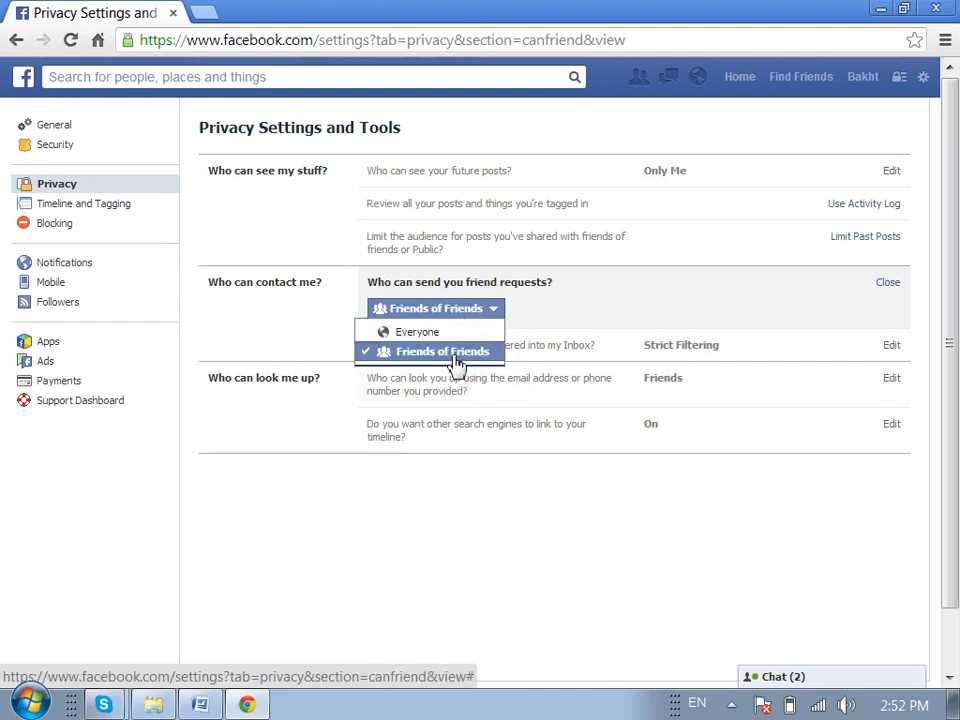
click(610, 296)
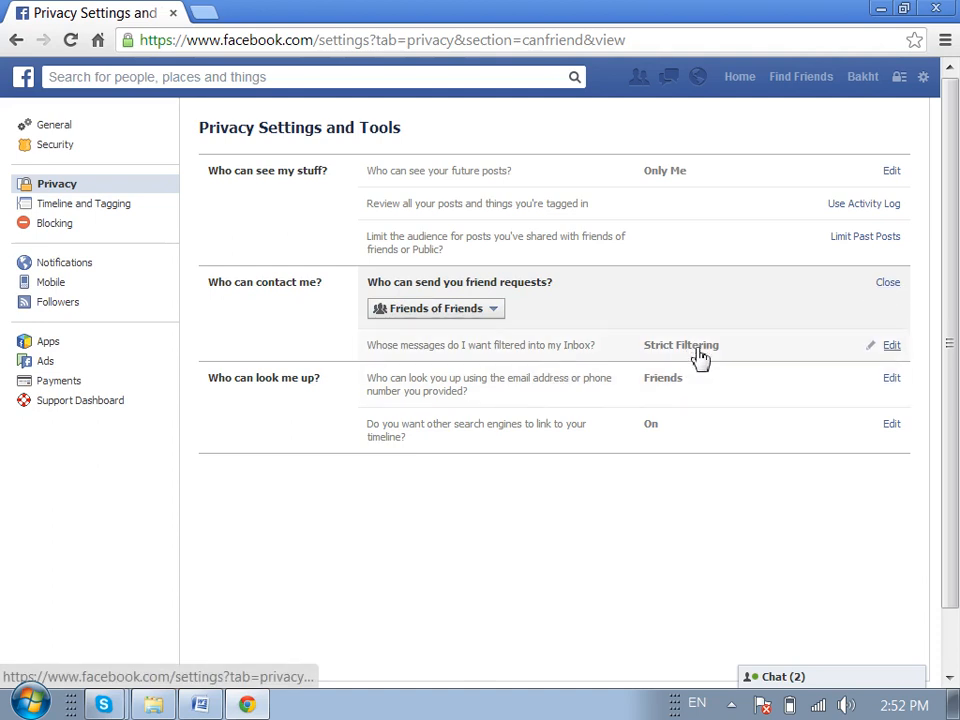
click(890, 350)
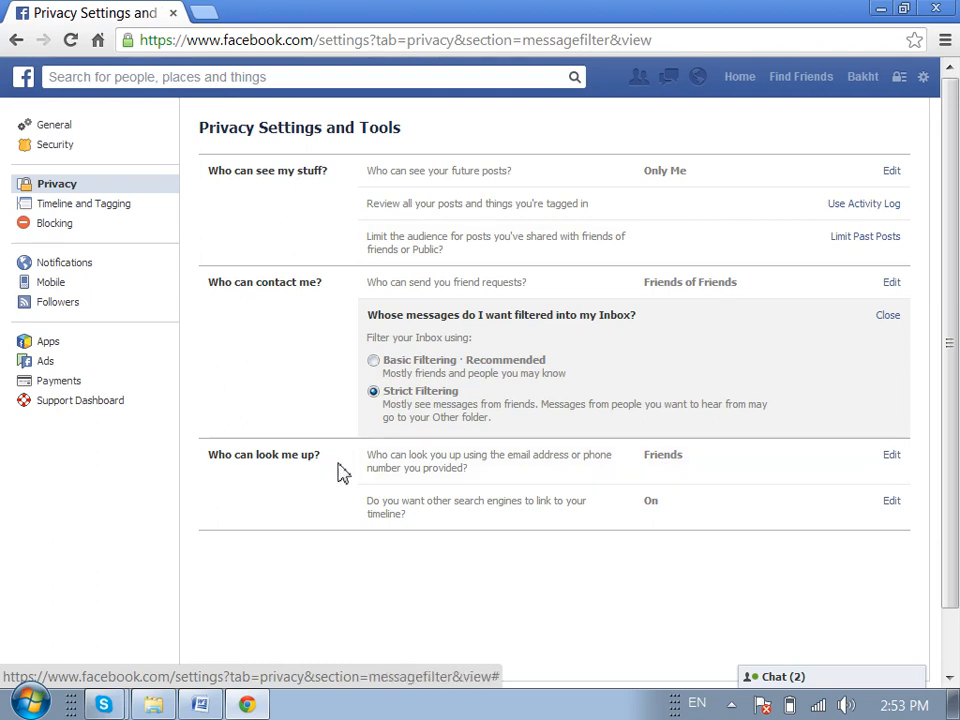
- Review the audience options for who can look up the account by e-mail address or phone number
click(893, 458)
click(430, 401)
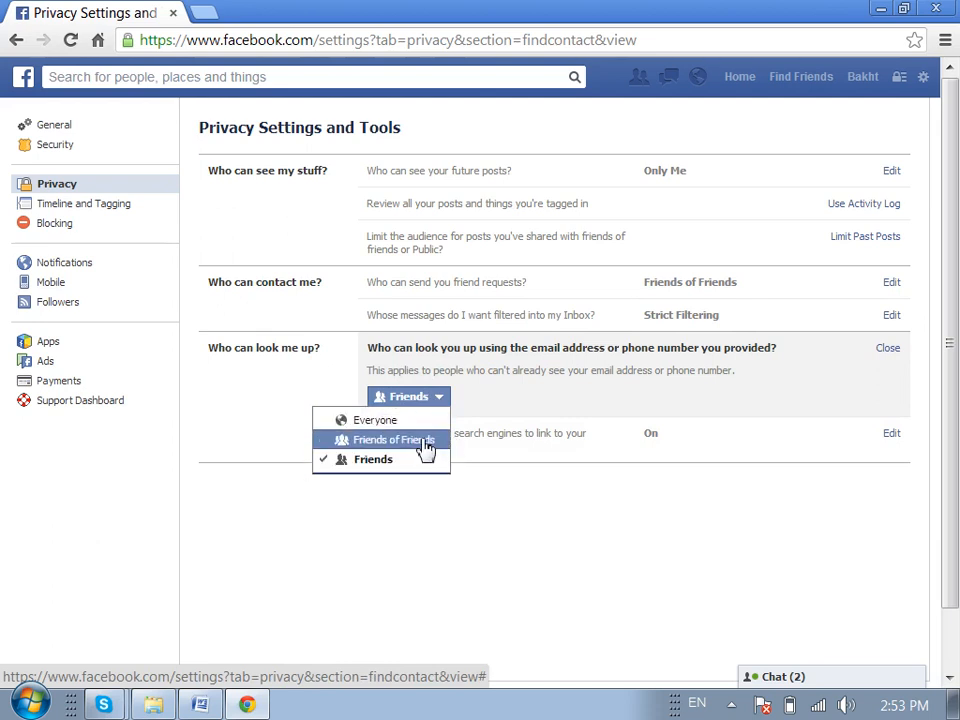
drag(560, 384, 563, 398)
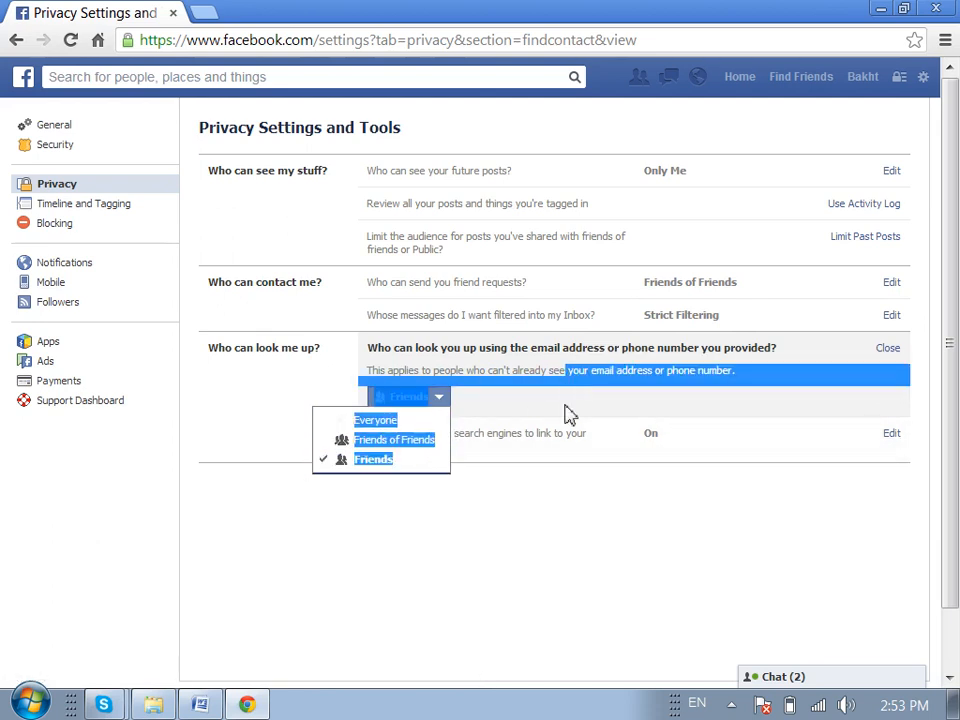
click(564, 414)
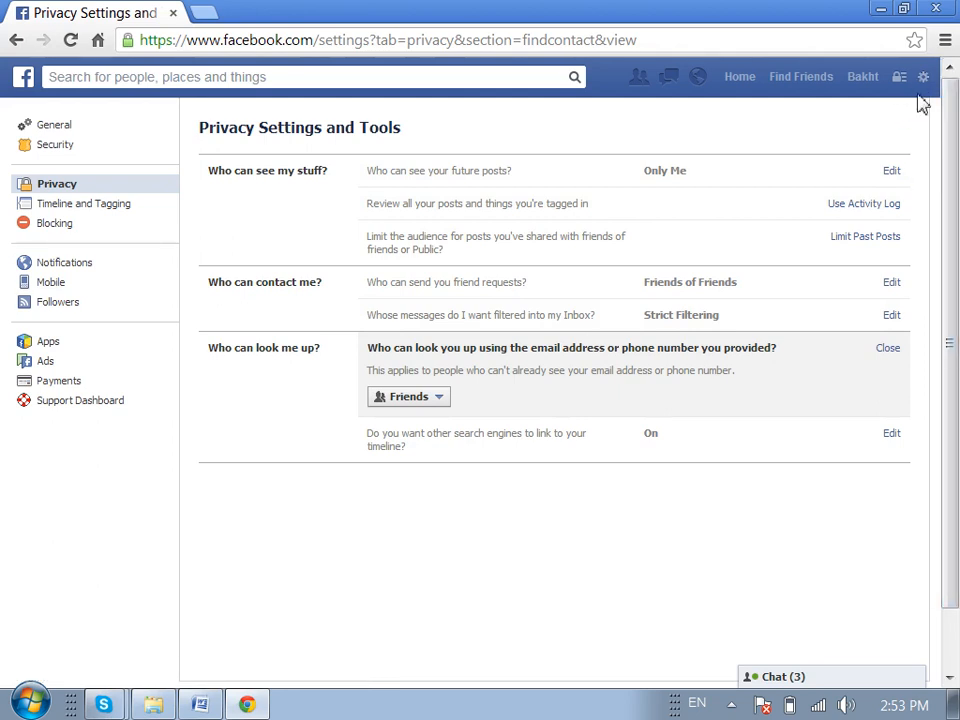
- Return to the Facebook home feed, then open YouTube in a new browser tab and open the "Bunnies can fly...proof" video
click(741, 81)
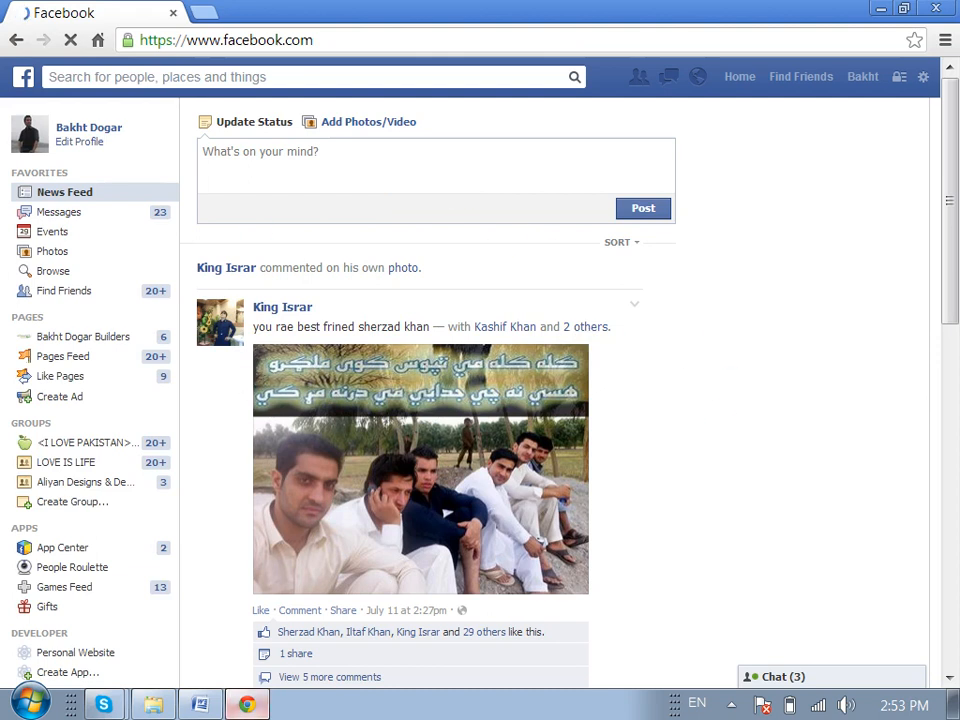
click(208, 13)
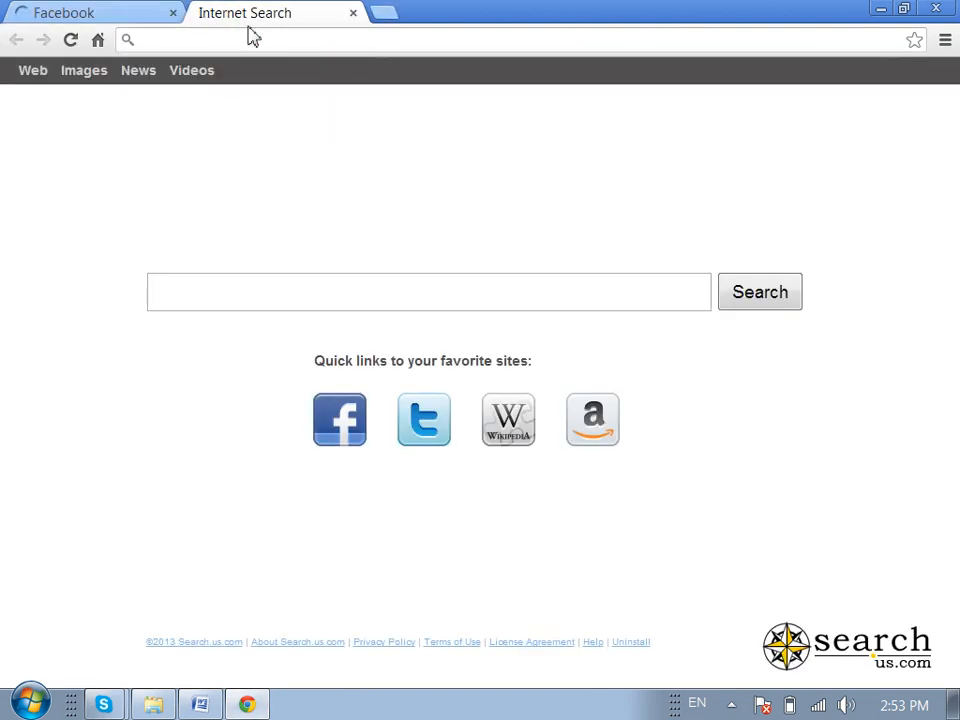
text(youtu)
key(Return)
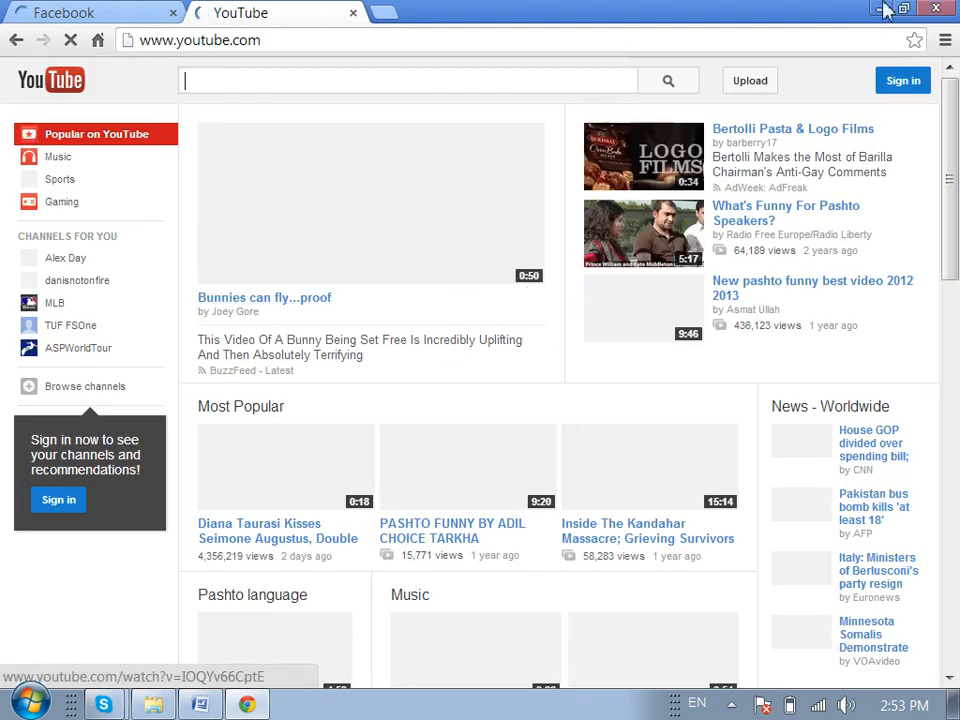
click(516, 216)
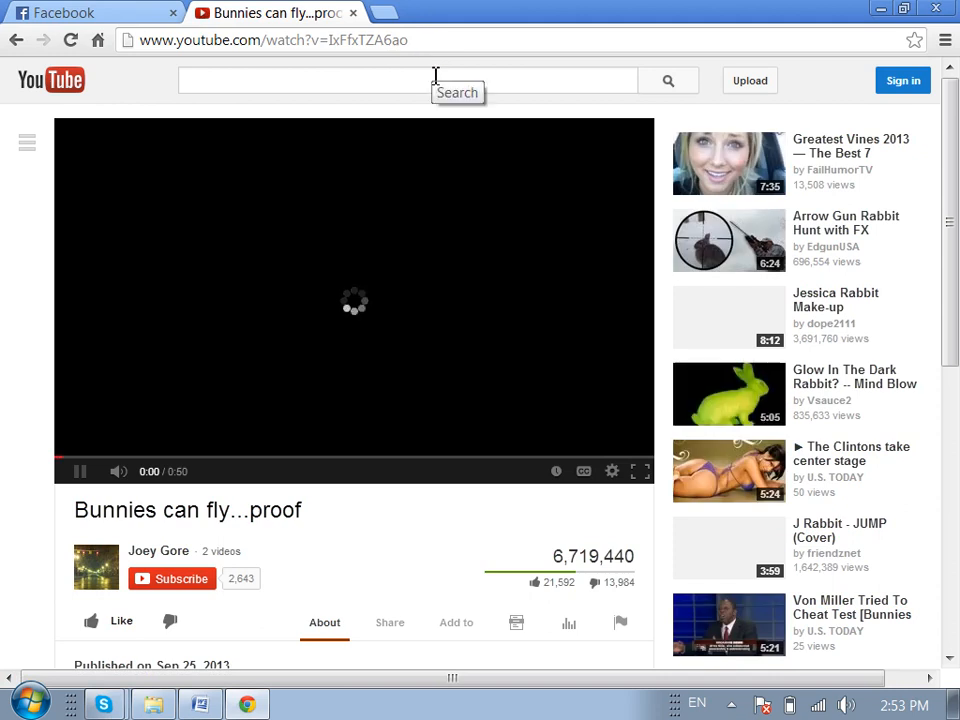
- Copy the web address of the "Bunnies can fly...proof" video and close the YouTube tab
scroll(549, 249, down, 5)
scroll(519, 260, up, 5)
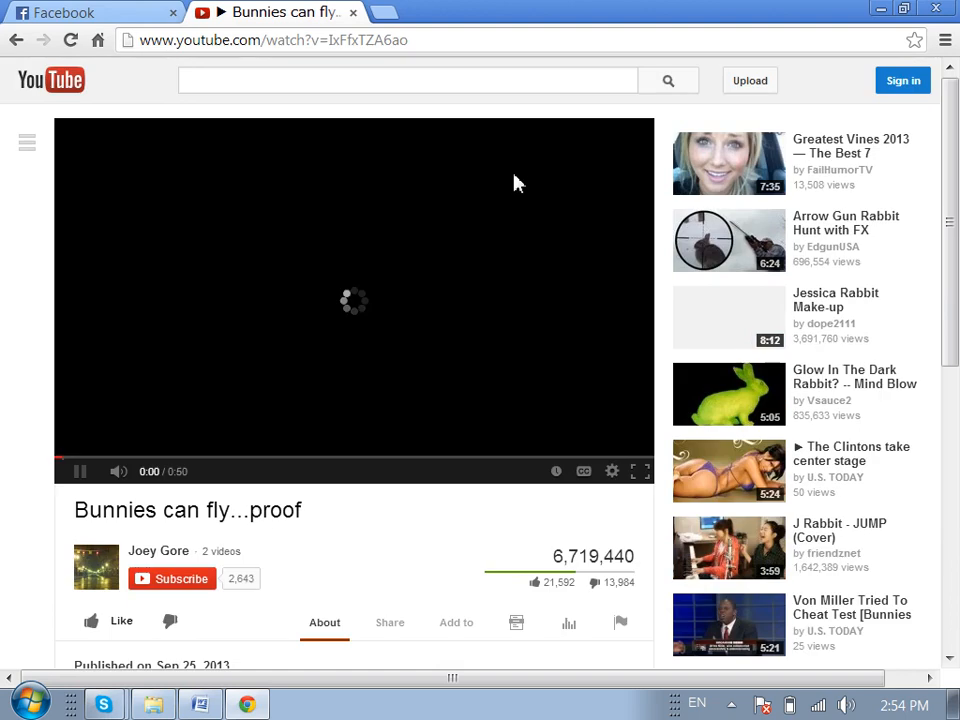
click(431, 41)
key(ctrl+c)
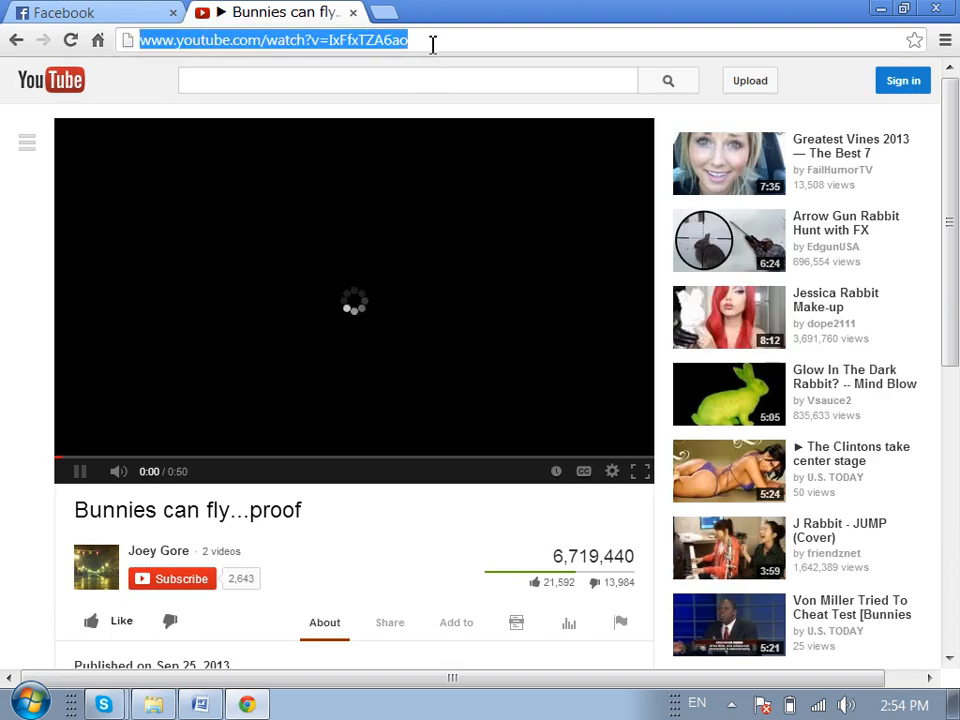
click(353, 12)
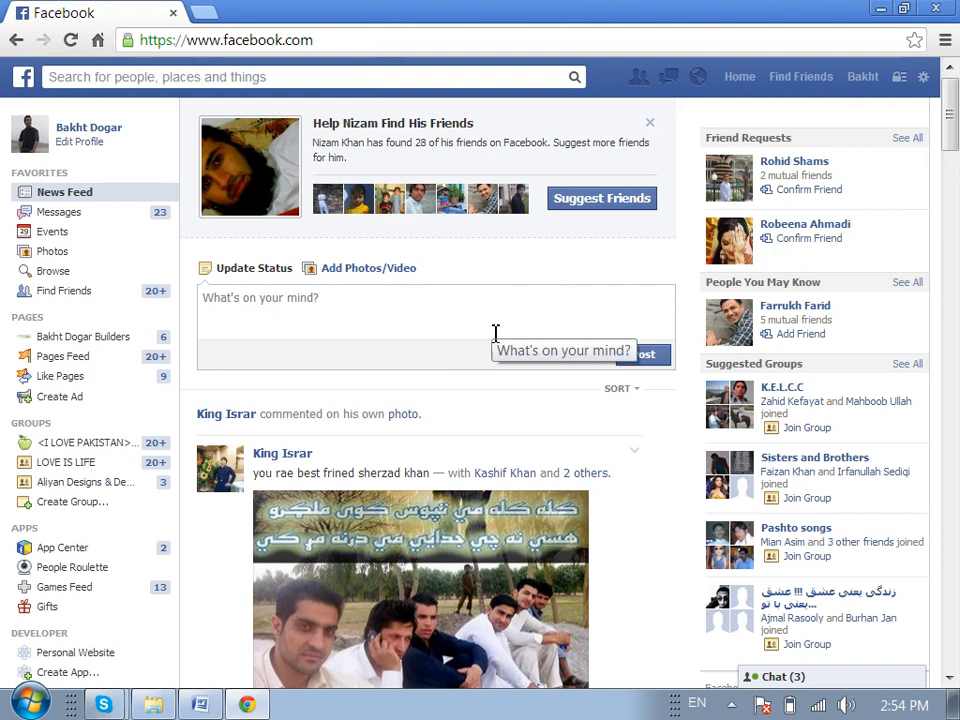
- Post the copied YouTube link as a status update with the Only Me audience and play the video in the post
click(368, 322)
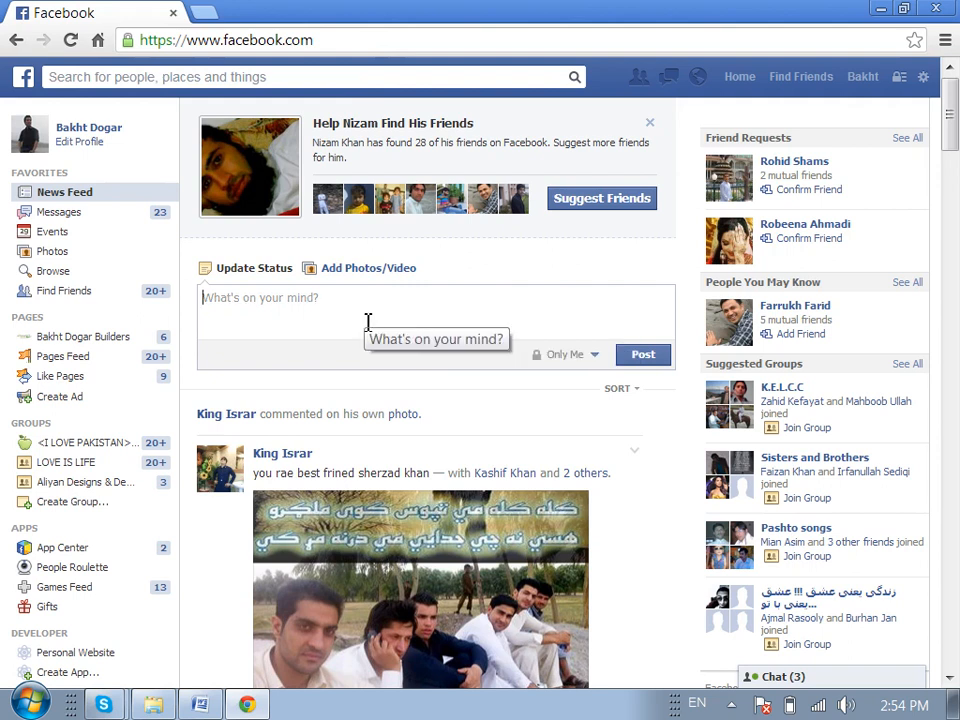
key(ctrl+v)
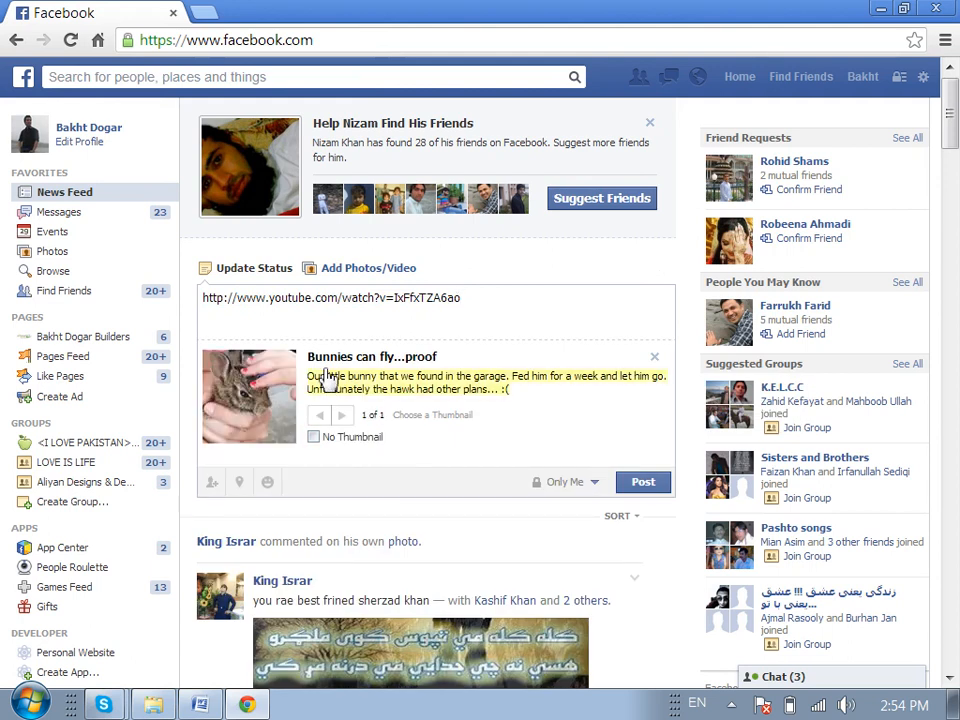
click(638, 485)
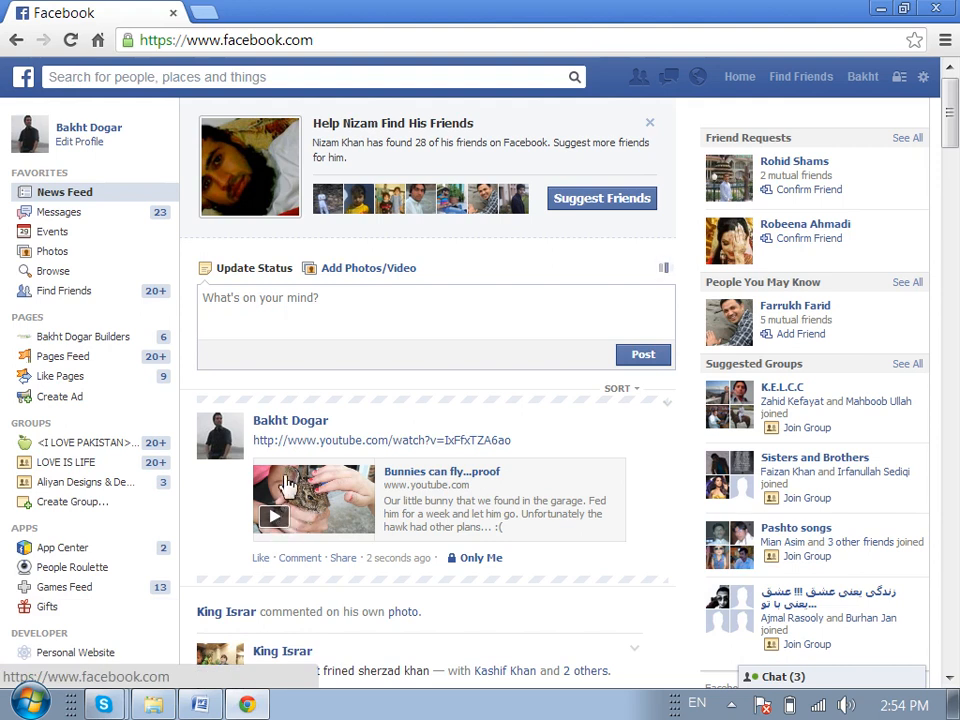
click(276, 516)
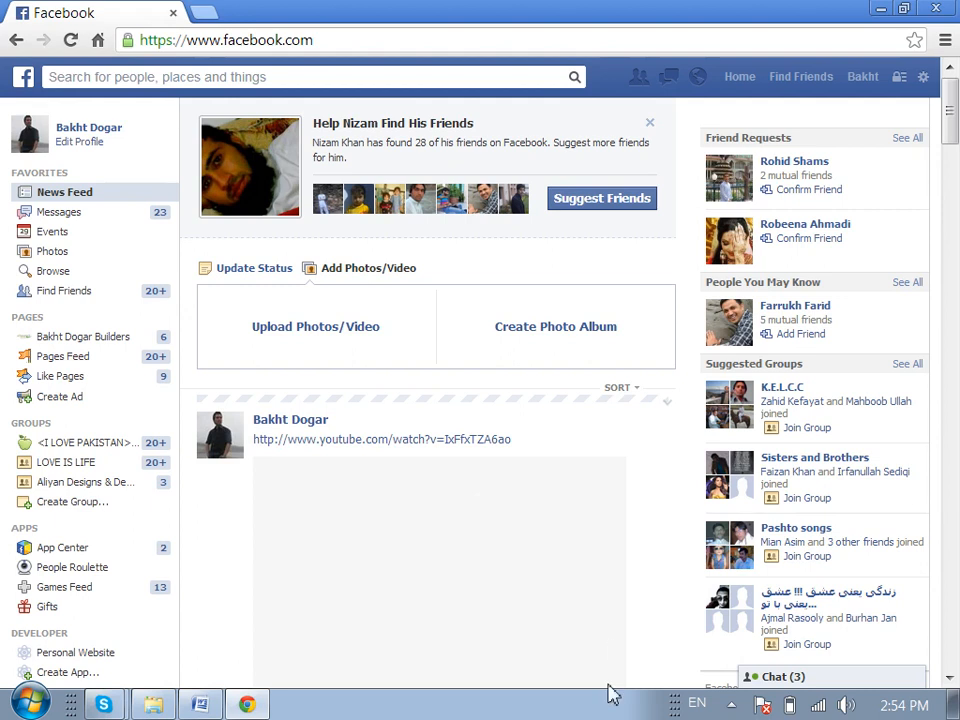
- Start a new status update reading "Good Evening all friends (Just for my Students) as i m g"
click(230, 270)
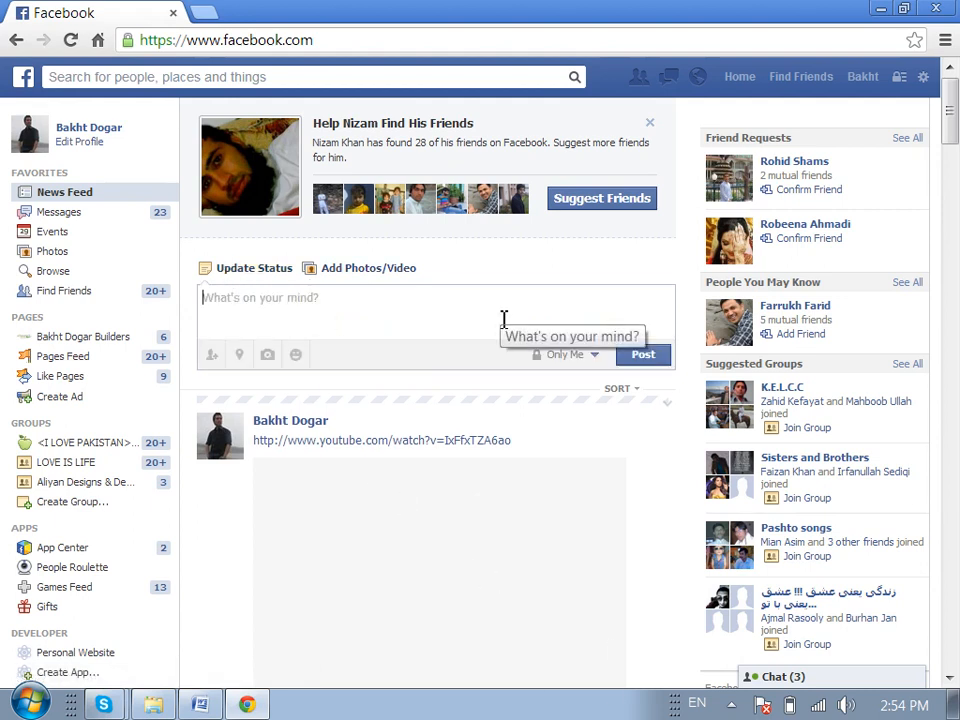
text(H)
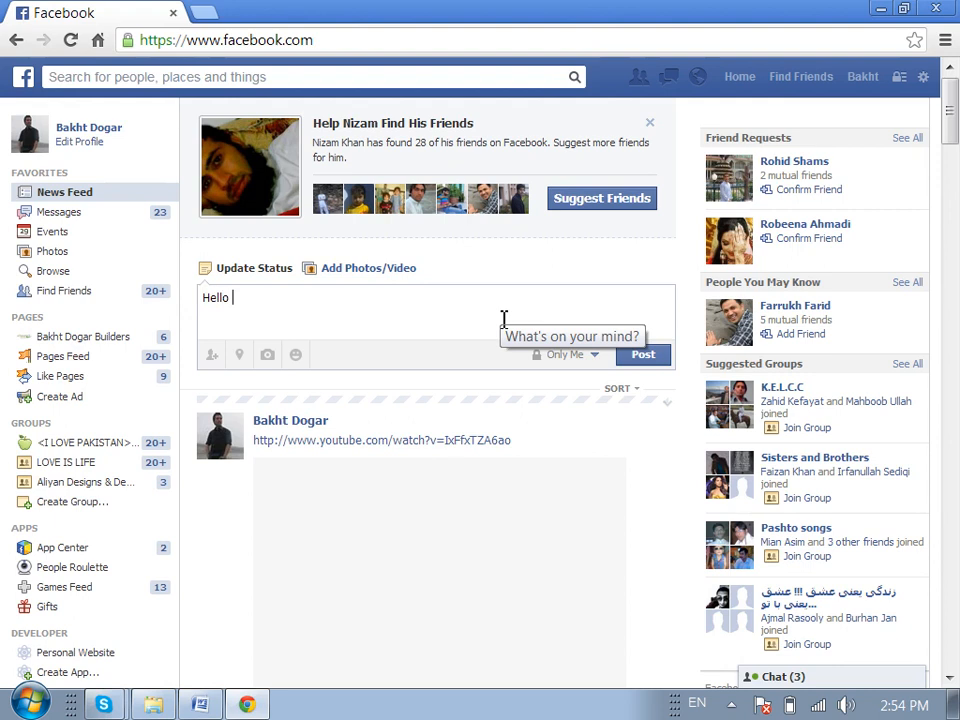
text(ello)
key(ctrl+a)
text(Good Evening all frind)
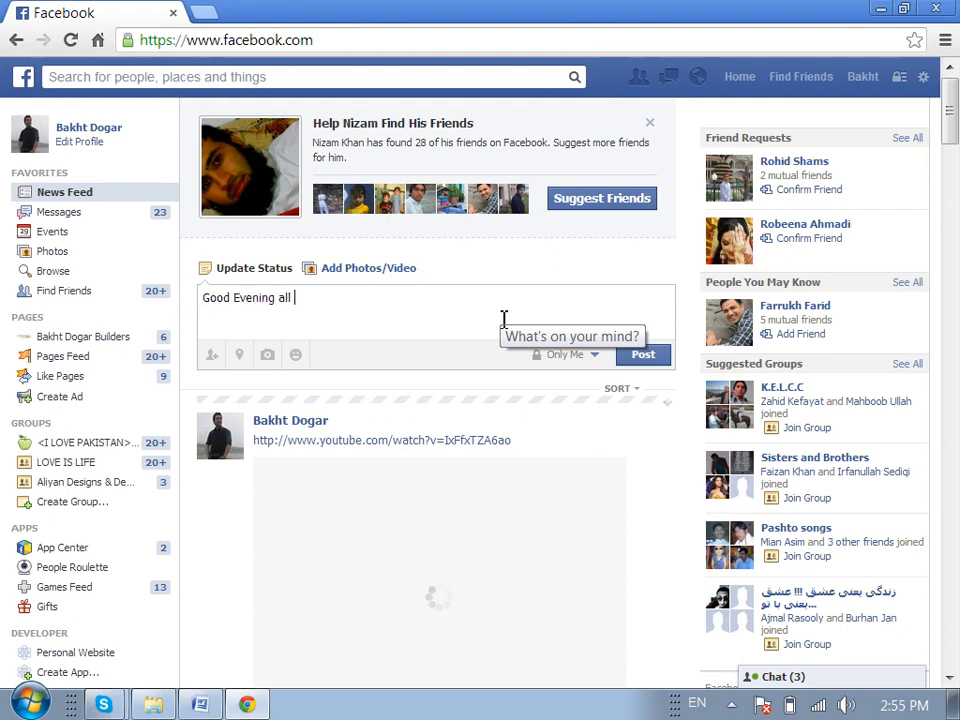
key(BackSpace)
key(BackSpace)
text(ends (Just for my Students) as i m gi)
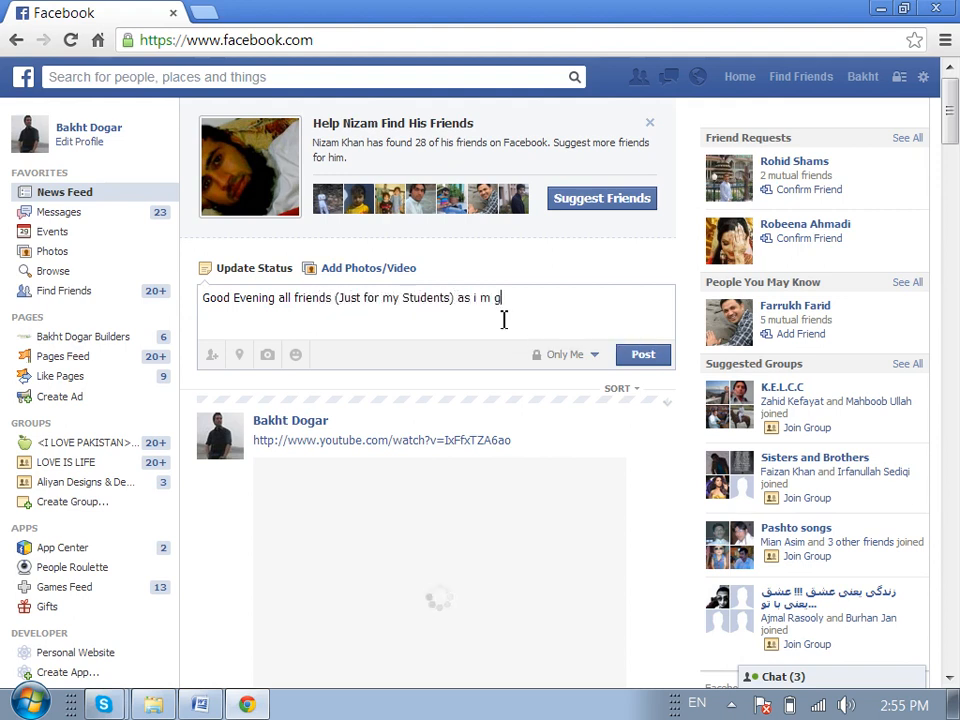
- Rewrite the end of the status to read "Good Evening all friends (I m giving example to my sTudents) in Class."
key(BackSpace)
key(BackSpace)
key(BackSpace)
key(BackSpace)
key(BackSpace)
key(BackSpace)
key(BackSpace)
key(BackSpace)
key(BackSpace)
key(BackSpace)
key(BackSpace)
key(BackSpace)
key(BackSpace)
key(BackSpace)
key(BackSpace)
key(BackSpace)
key(BackSpace)
key(BackSpace)
key(BackSpace)
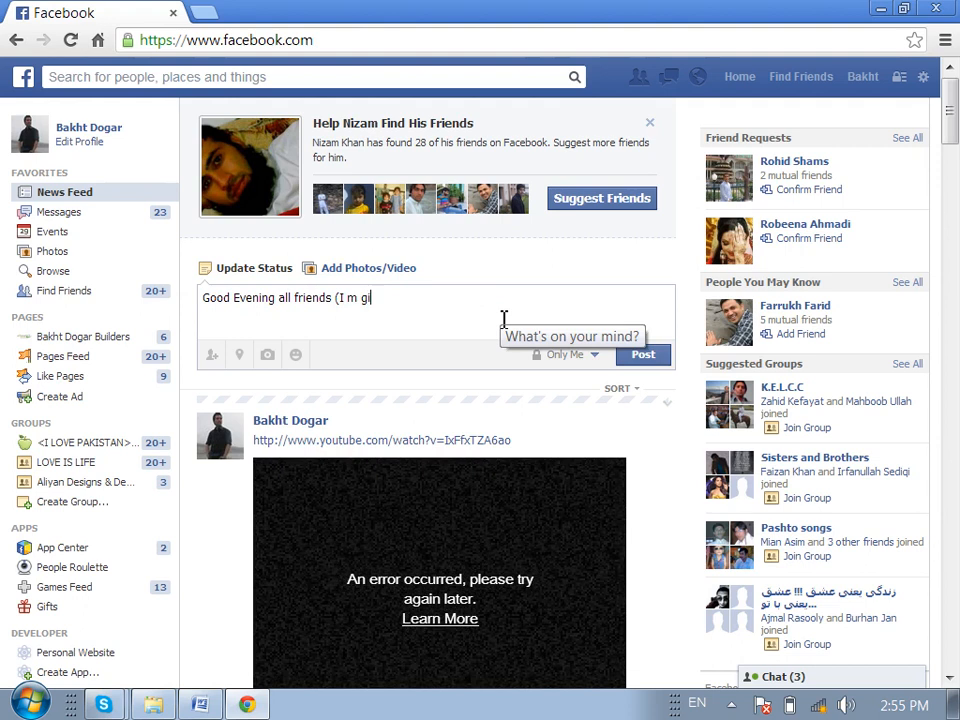
text(mle to m)
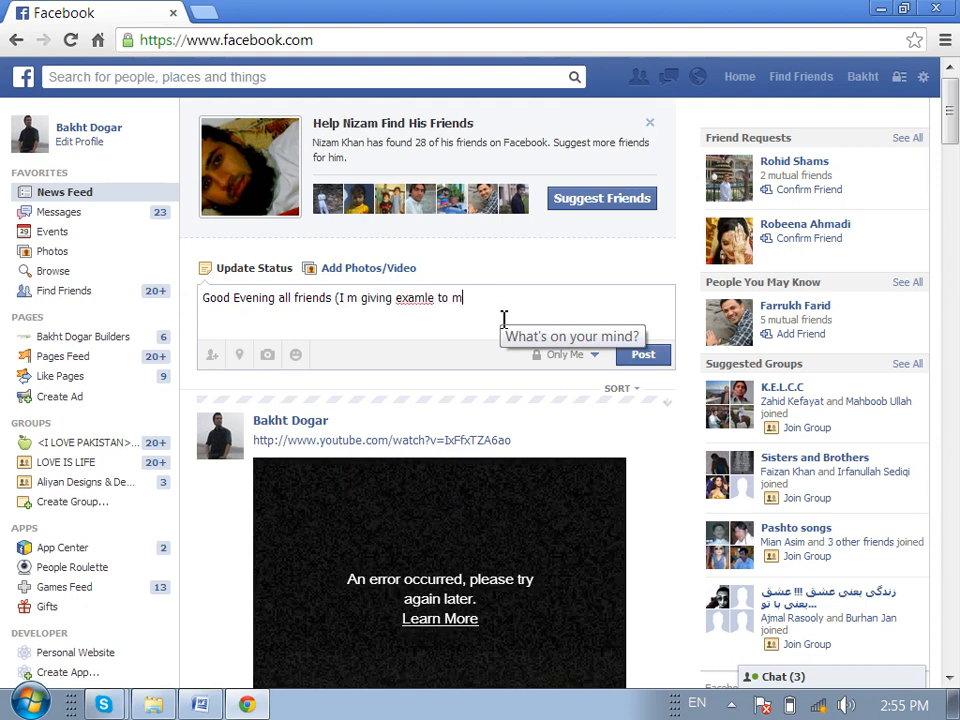
key(BackSpace)
key(BackSpace)
key(BackSpace)
key(BackSpace)
key(BackSpace)
key(BackSpace)
text(ple to my sTudents)()
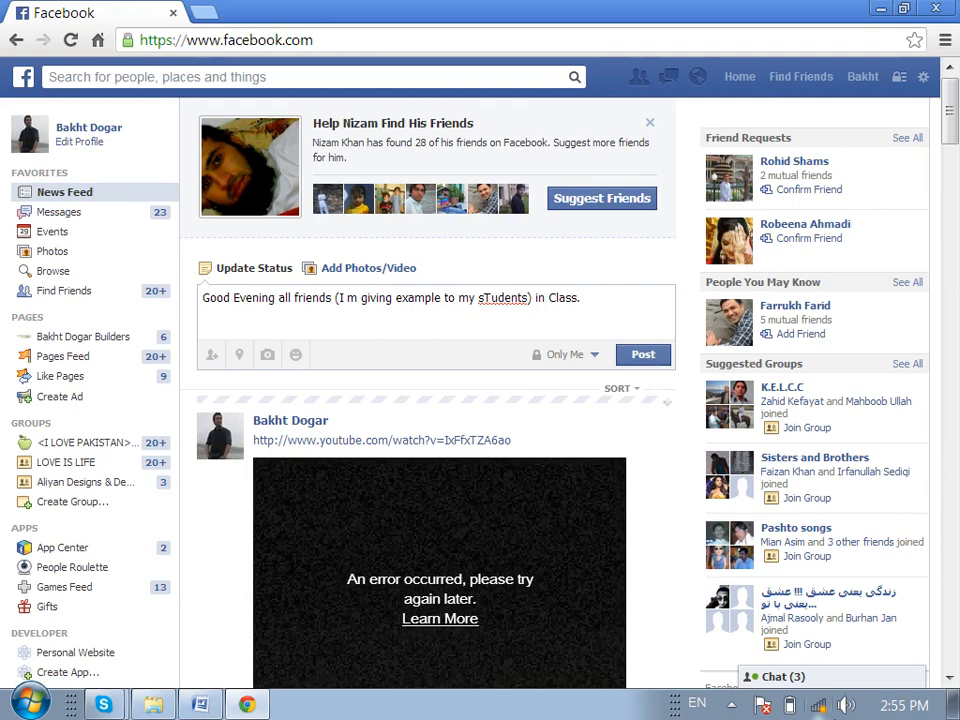
- Connect the computer to the "ZICS institute" wireless network
click(846, 707)
click(817, 707)
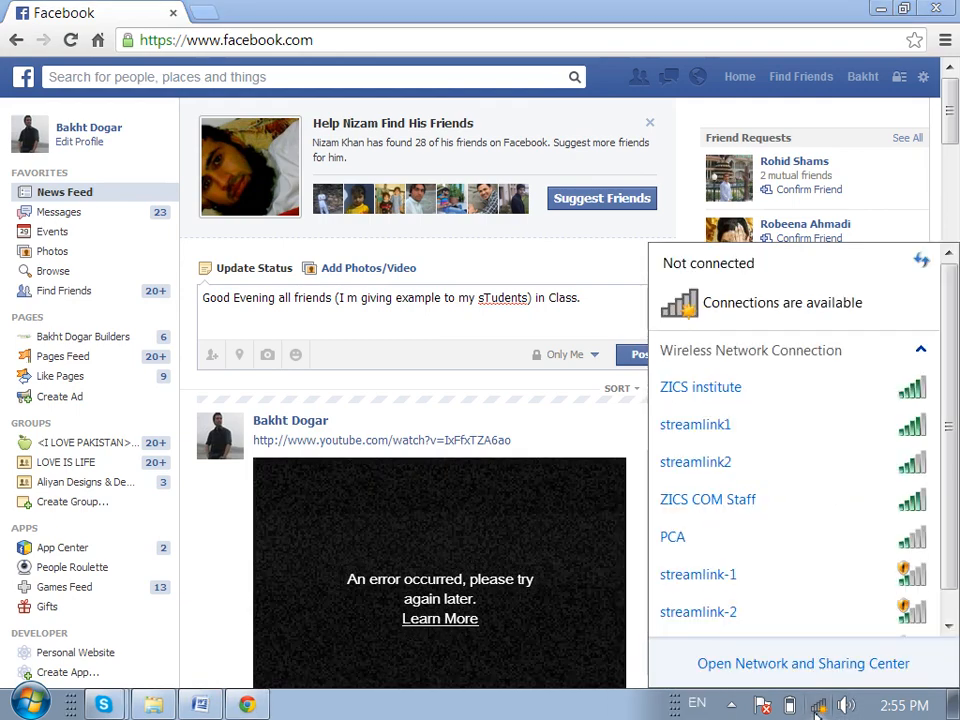
click(767, 390)
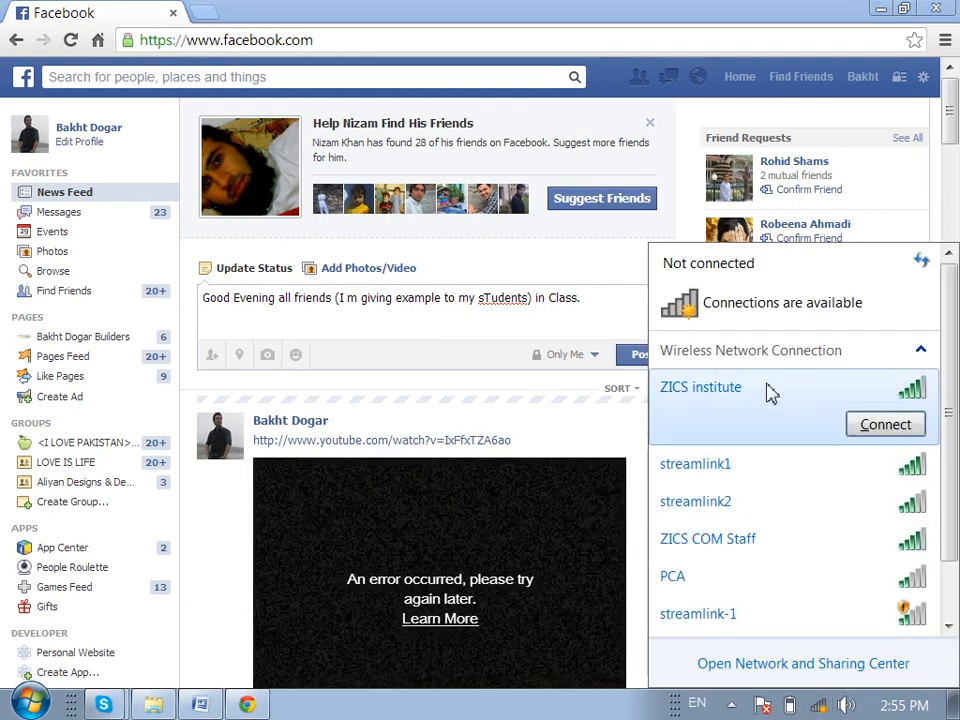
click(870, 420)
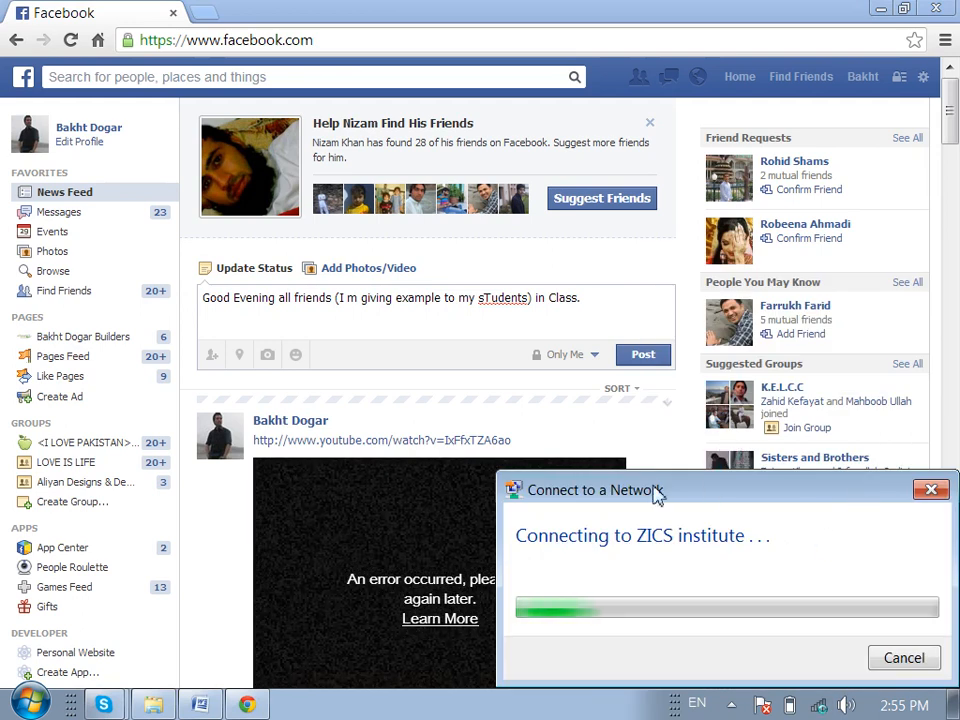